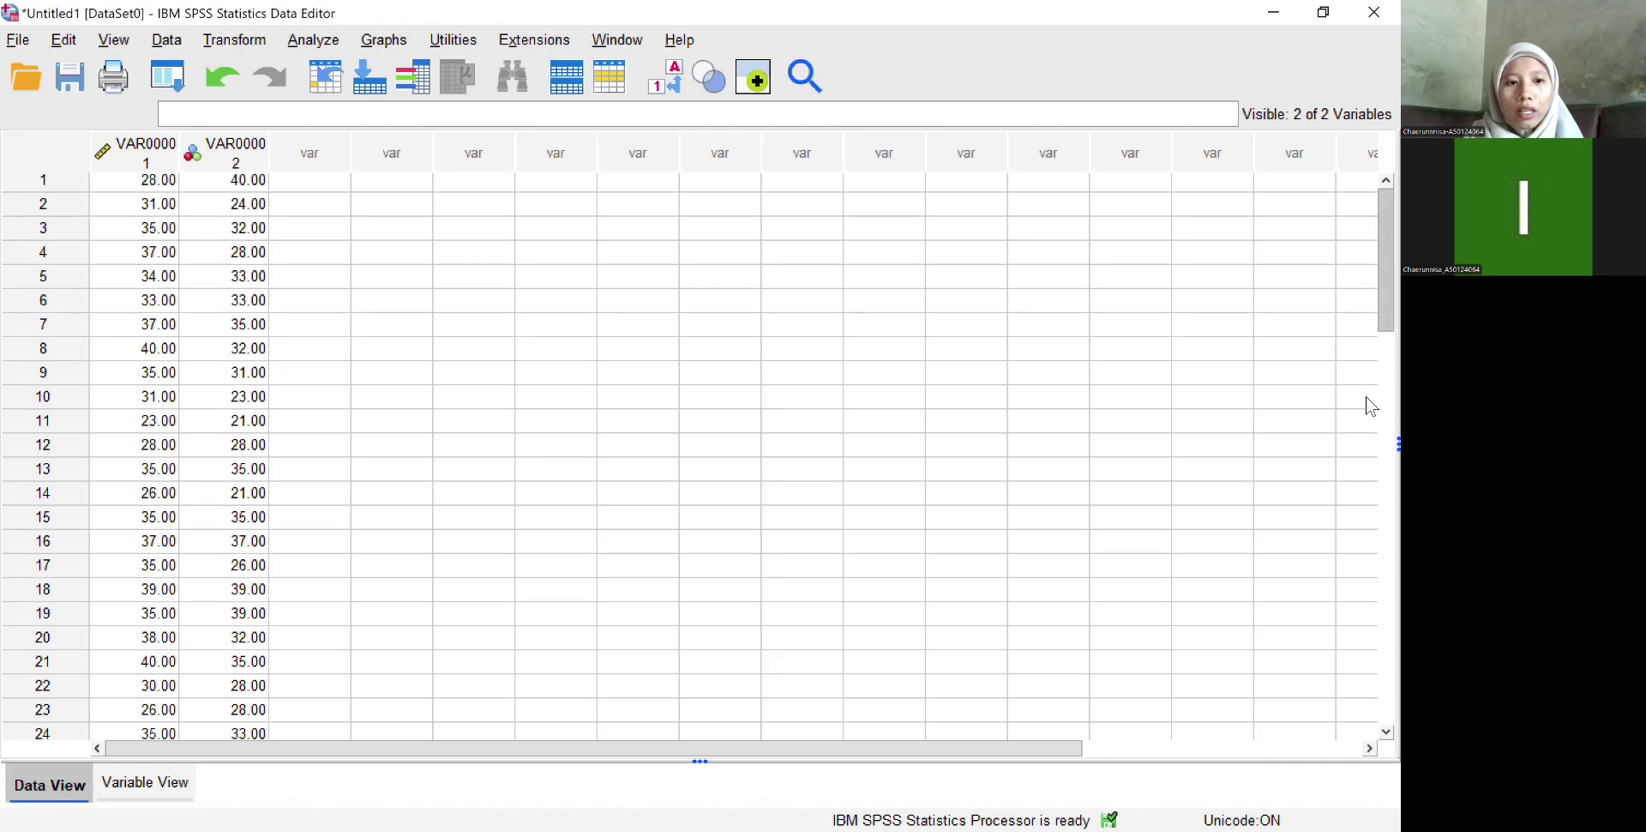
Step: Rename the first variable, VAR00001, to X in the variable definitions
scroll(1369, 203, "down", 2)
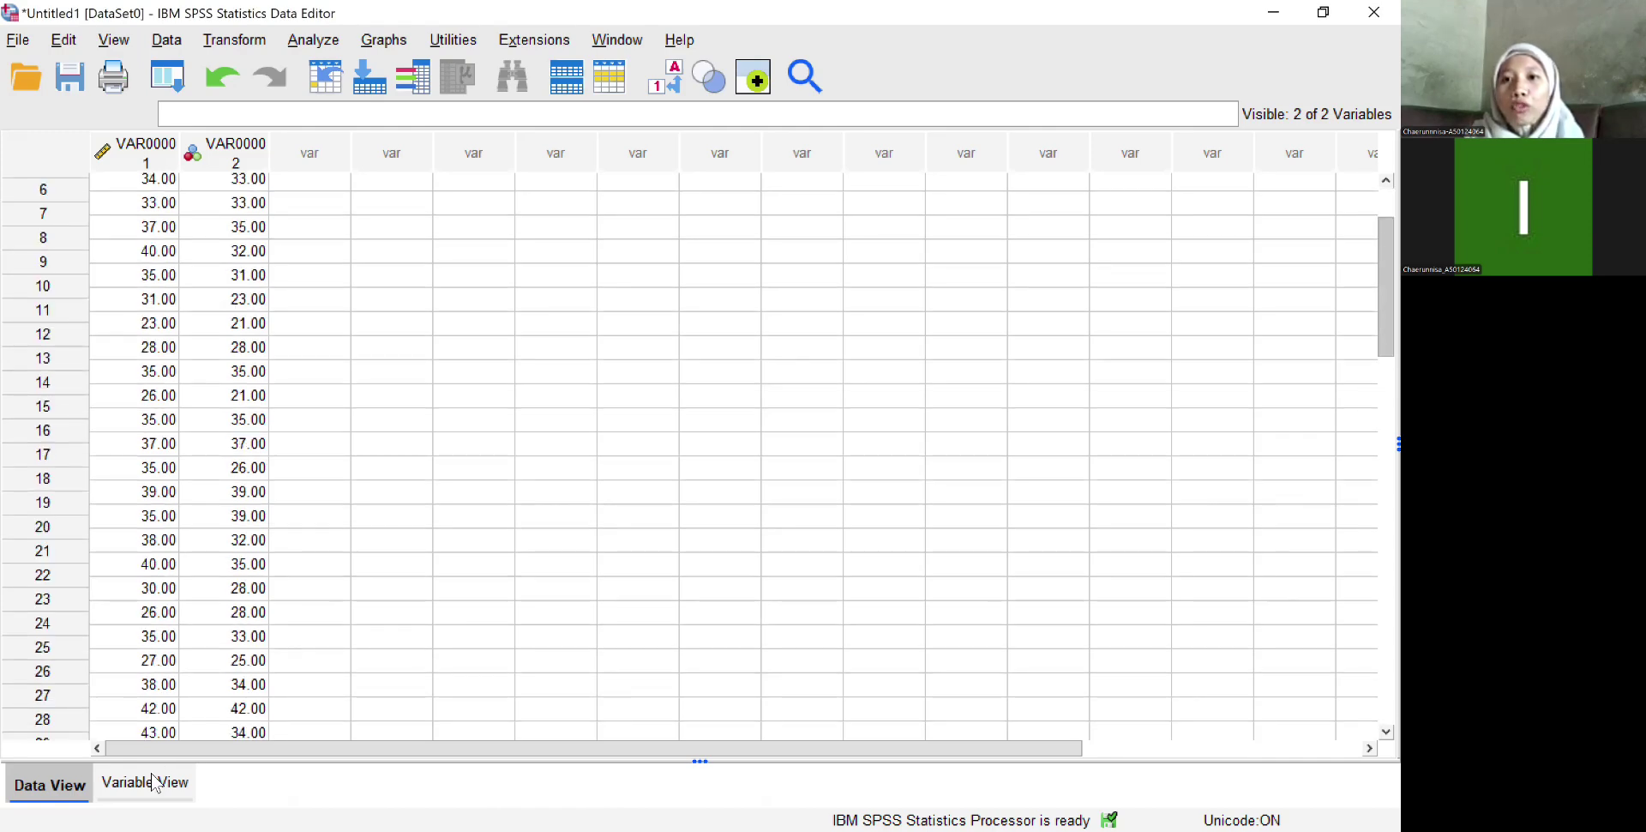
scroll(154, 782, "up", 2)
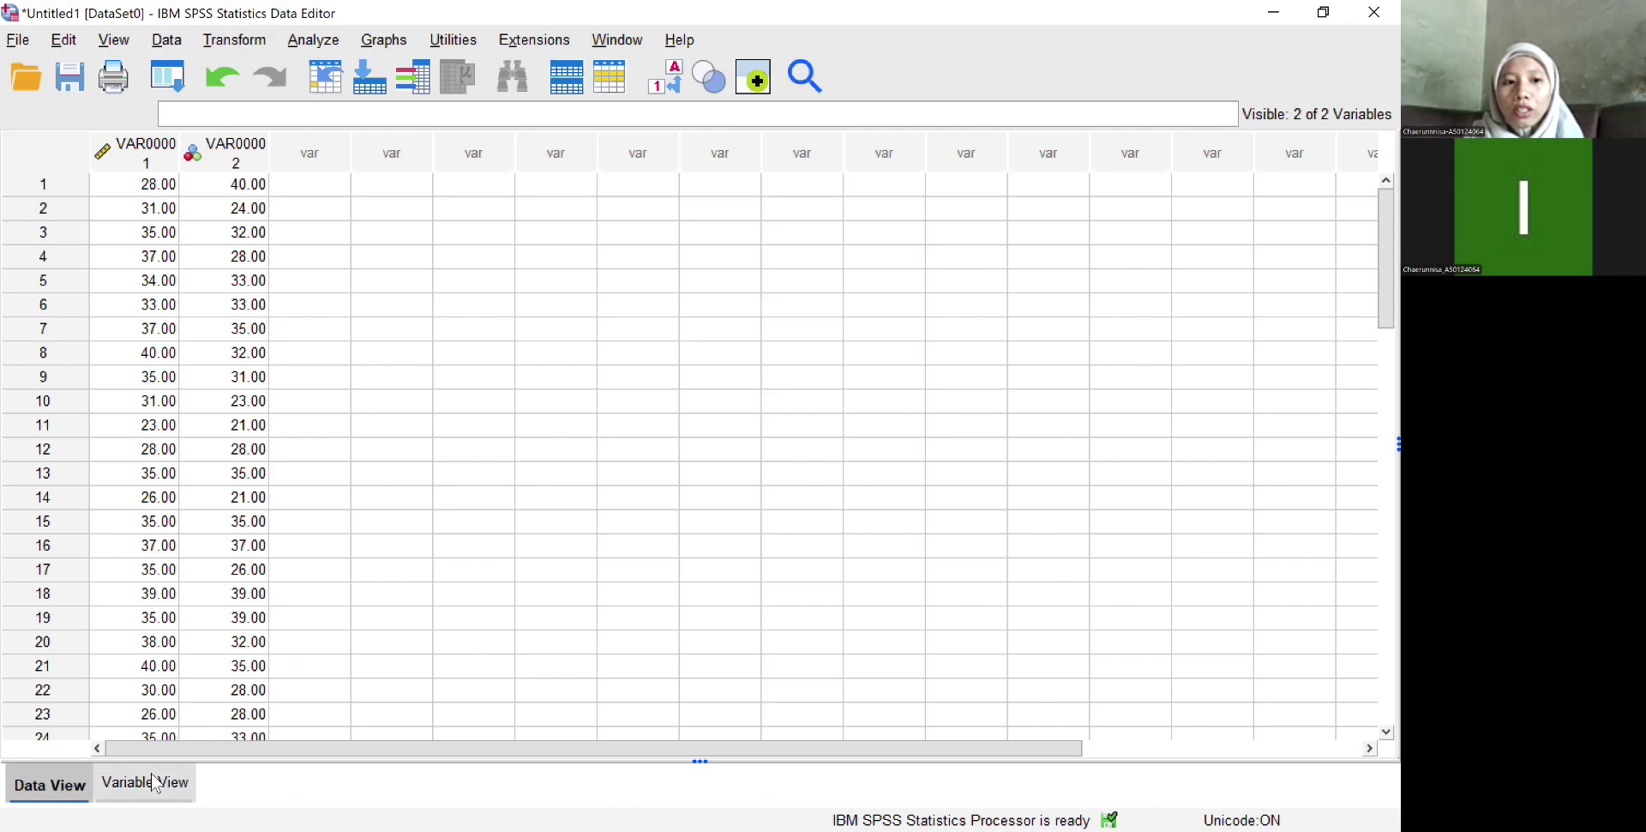
double_click(110, 148)
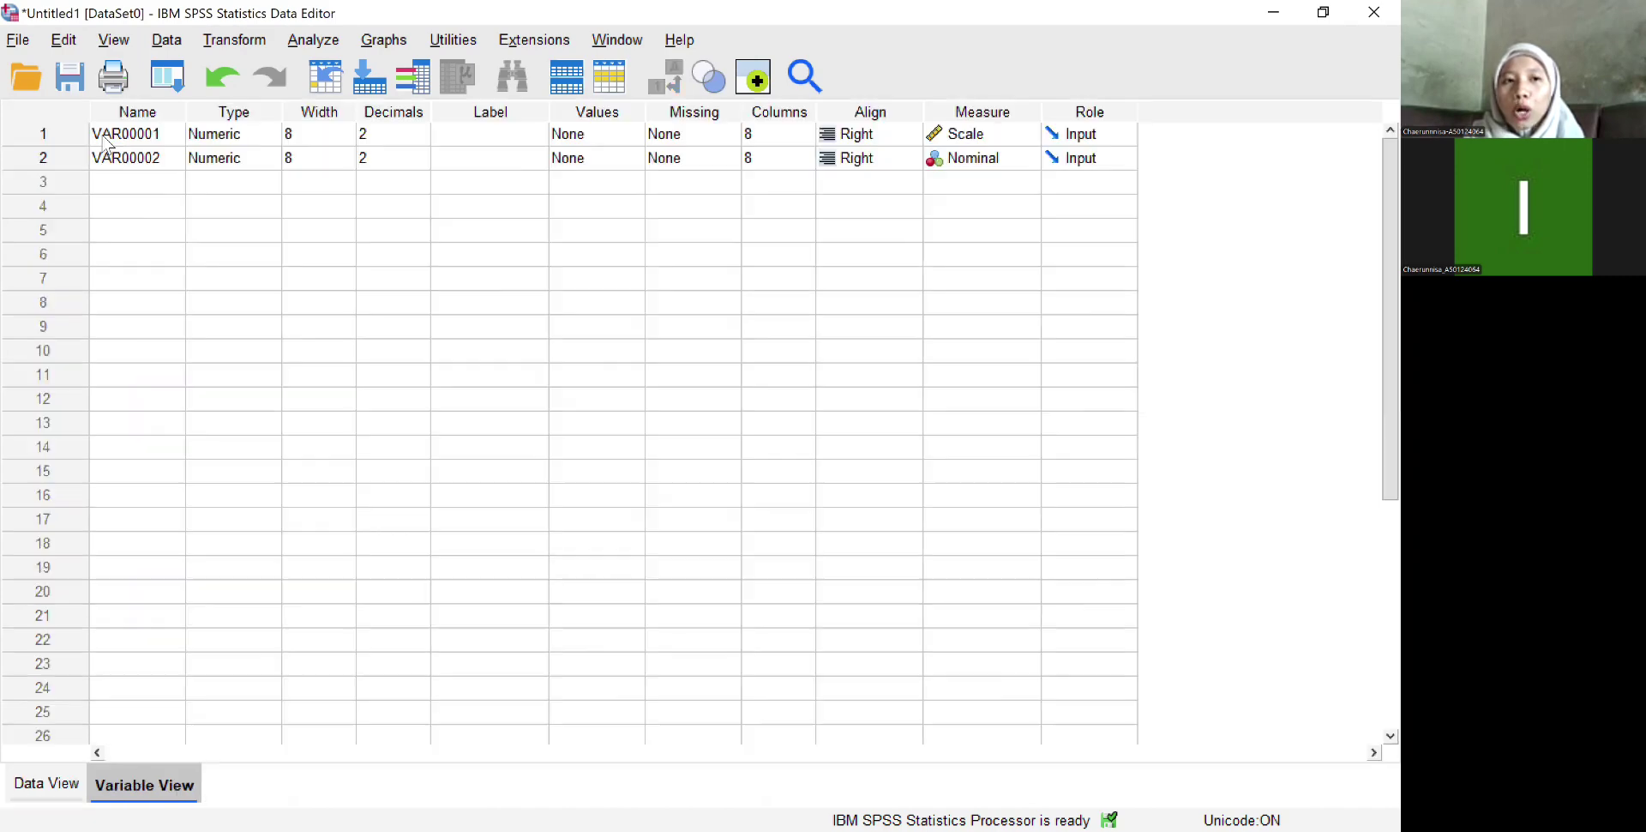
left_click(167, 133)
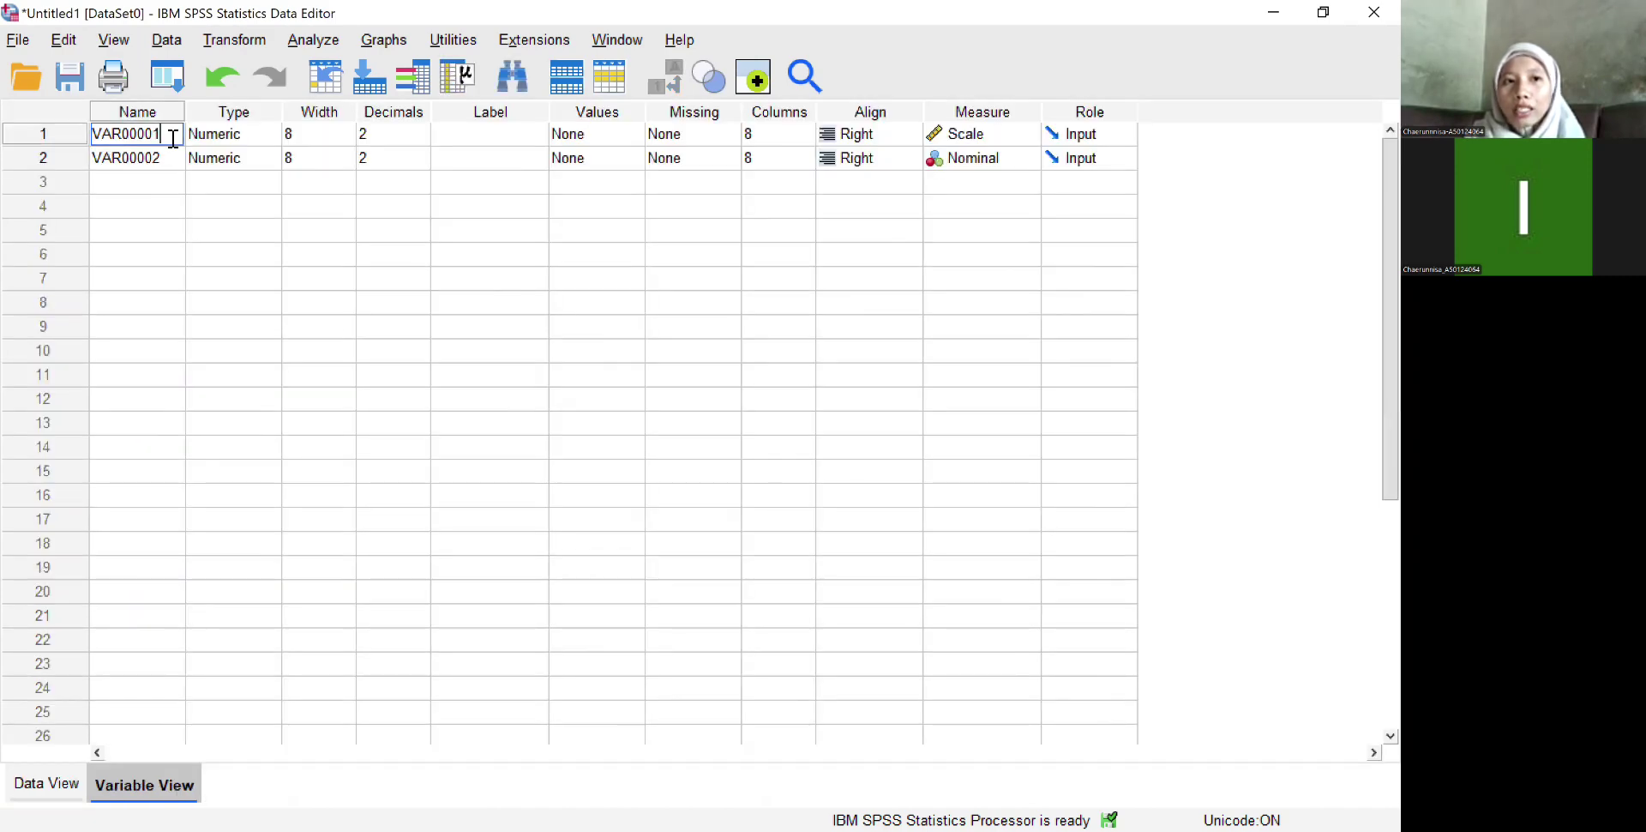
double_click(165, 134)
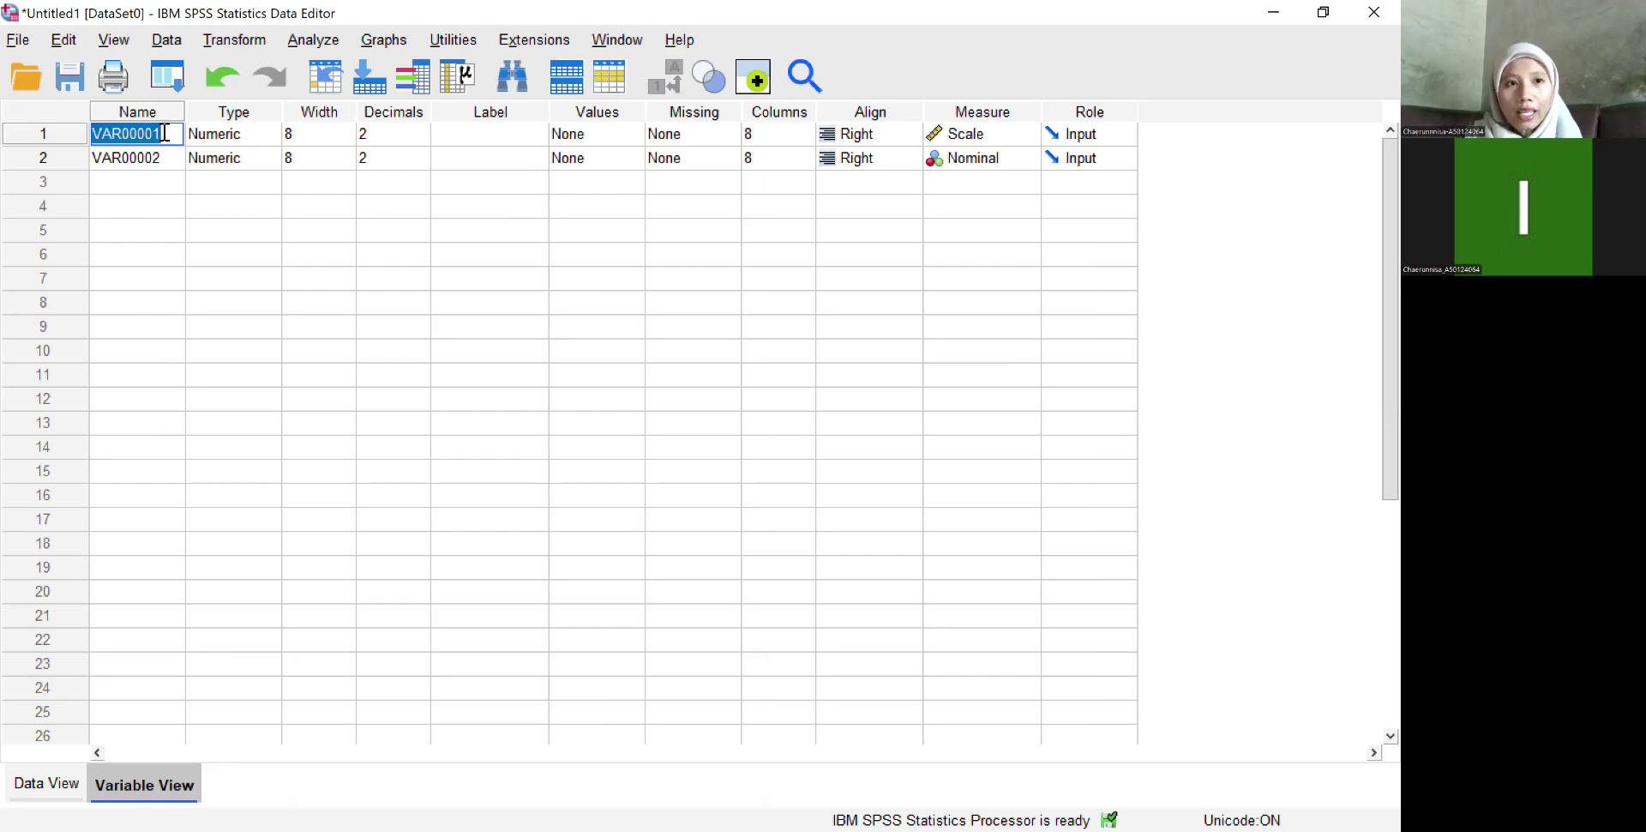
type("X")
Step: Rename the second variable, VAR00002, to Y
left_click(165, 157)
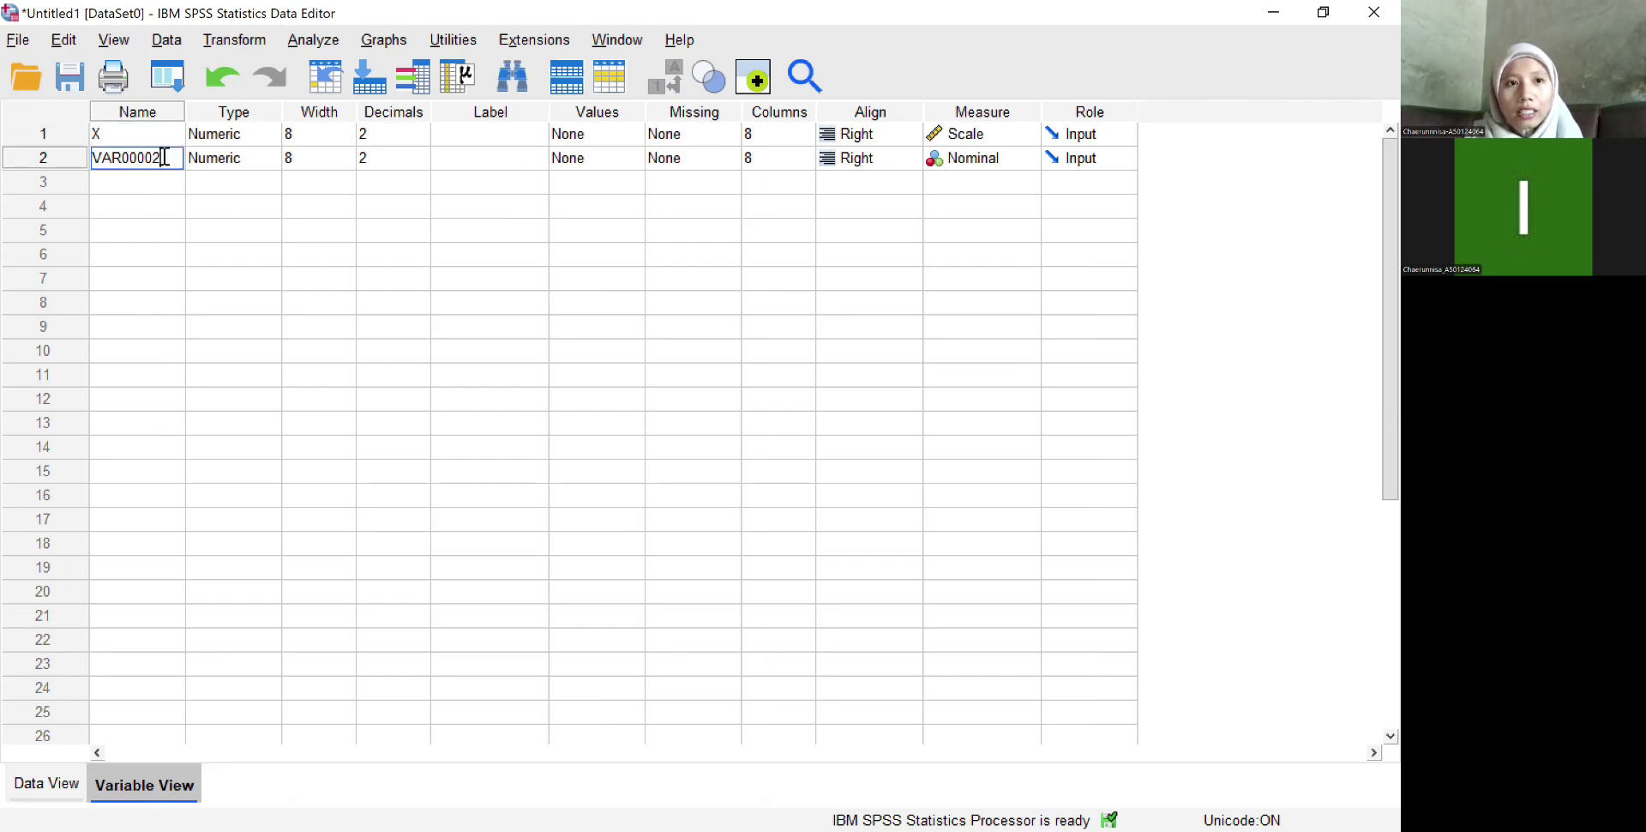
left_click_drag(93, 156, 124, 157)
left_click(153, 157)
double_click(172, 165)
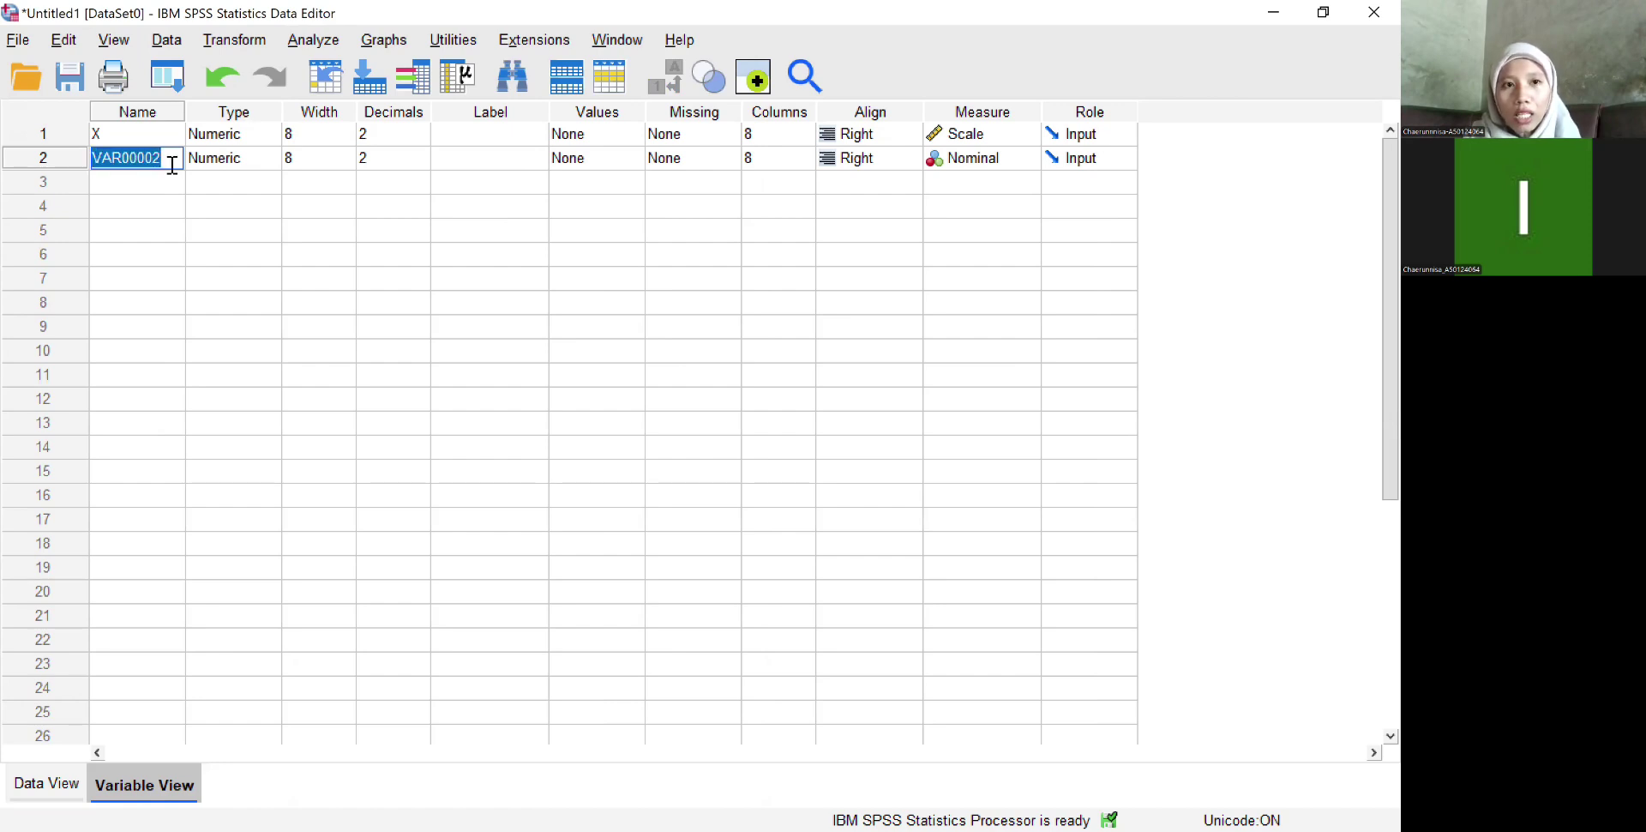
type("Y")
Step: Set the number of decimals to 0 for both variables X and Y
left_click(403, 157)
left_click(421, 163)
left_click(421, 163)
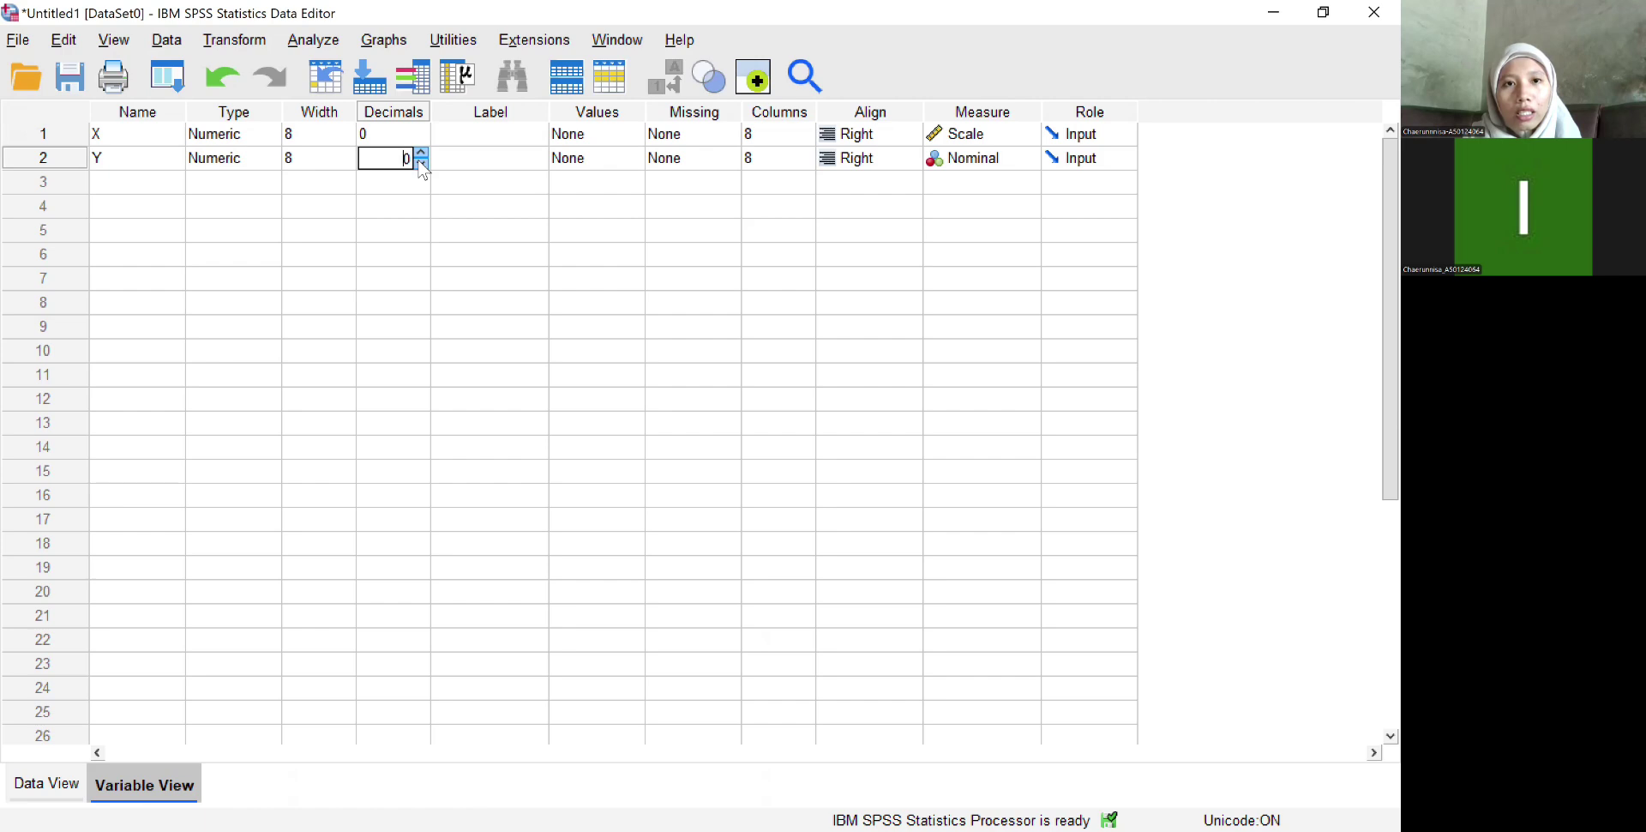
Step: Give variable X the label "Disiplin Belajar Siswa"
left_click(455, 124)
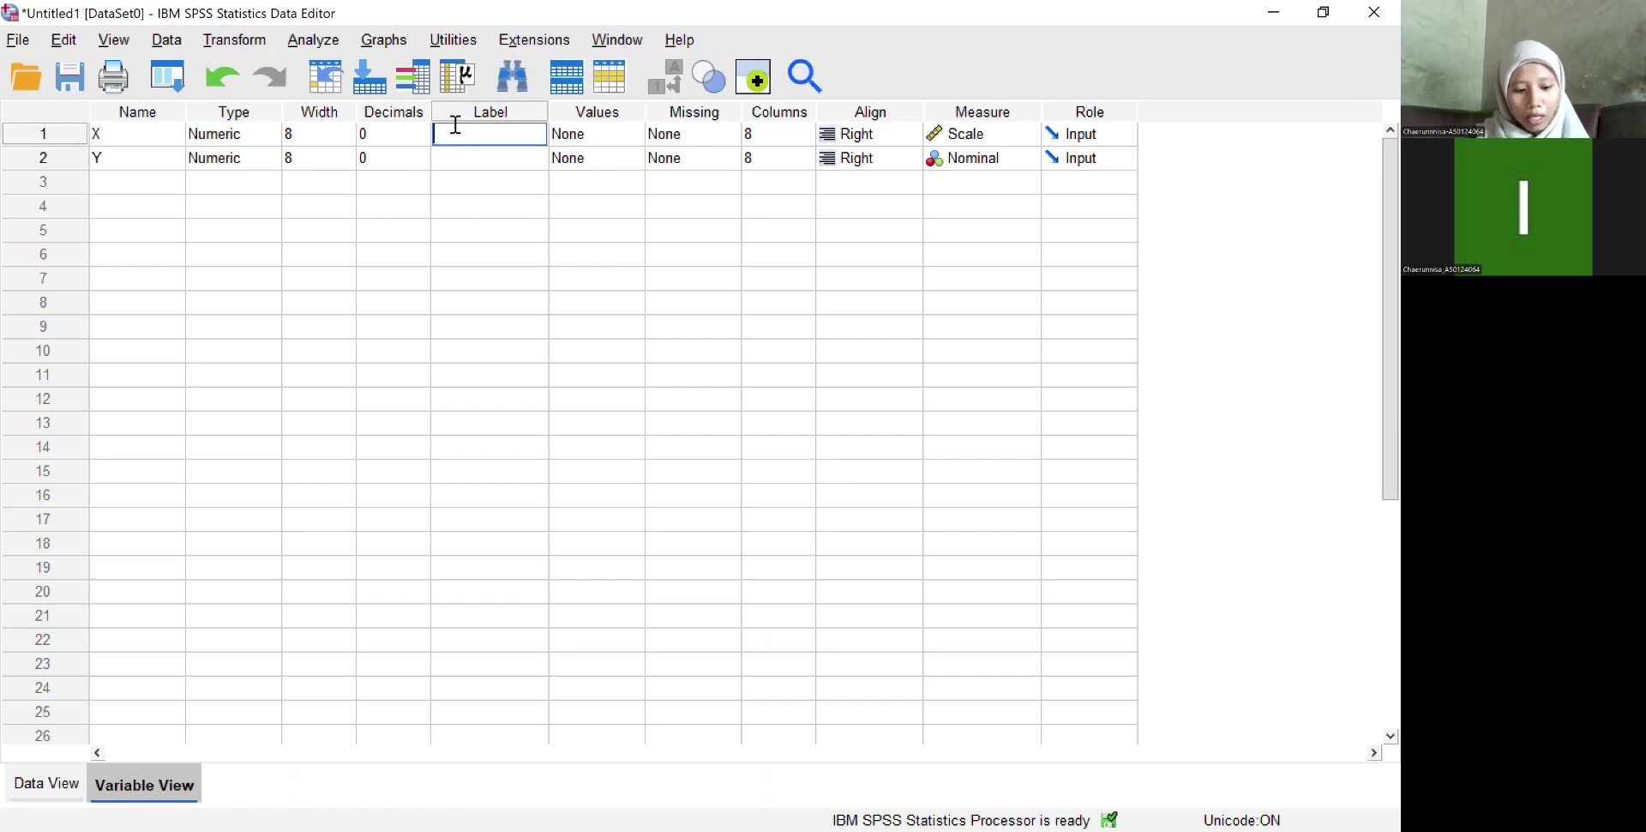
type("D")
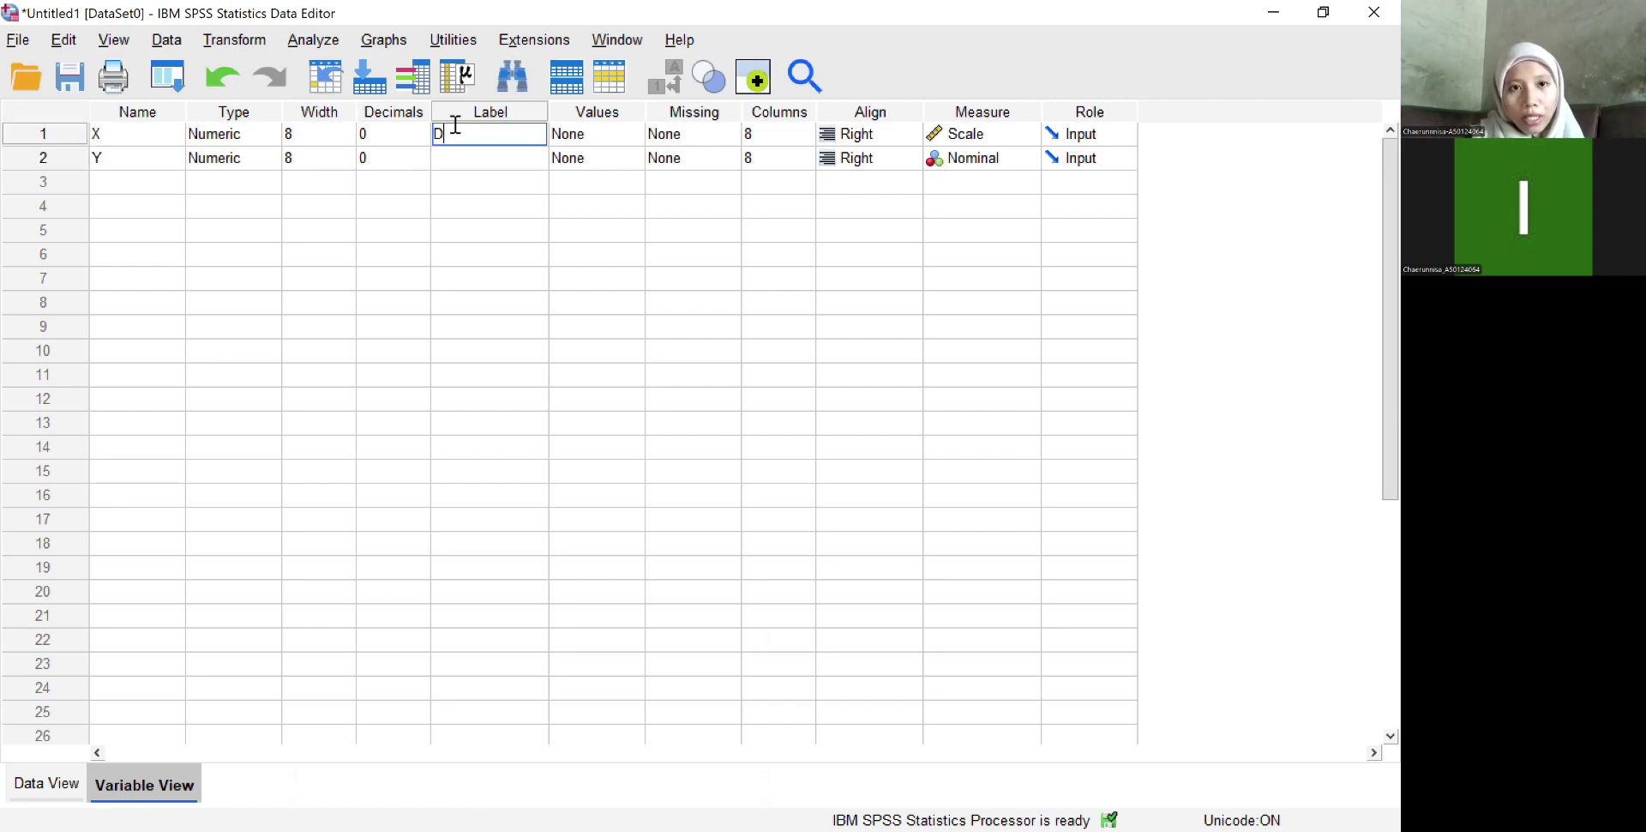
type("isiplin")
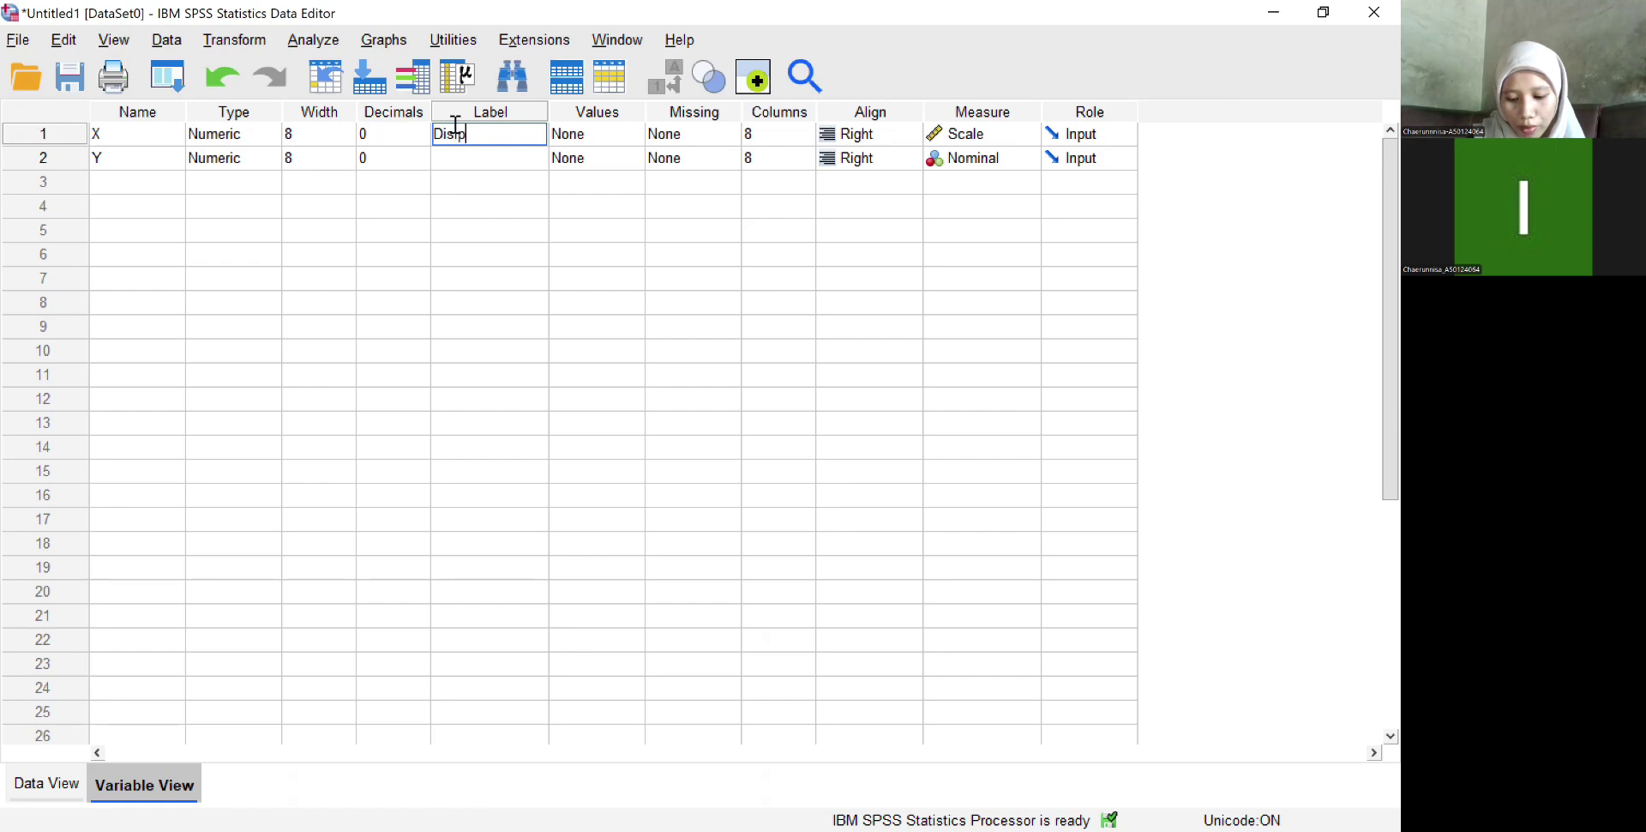
type(" B")
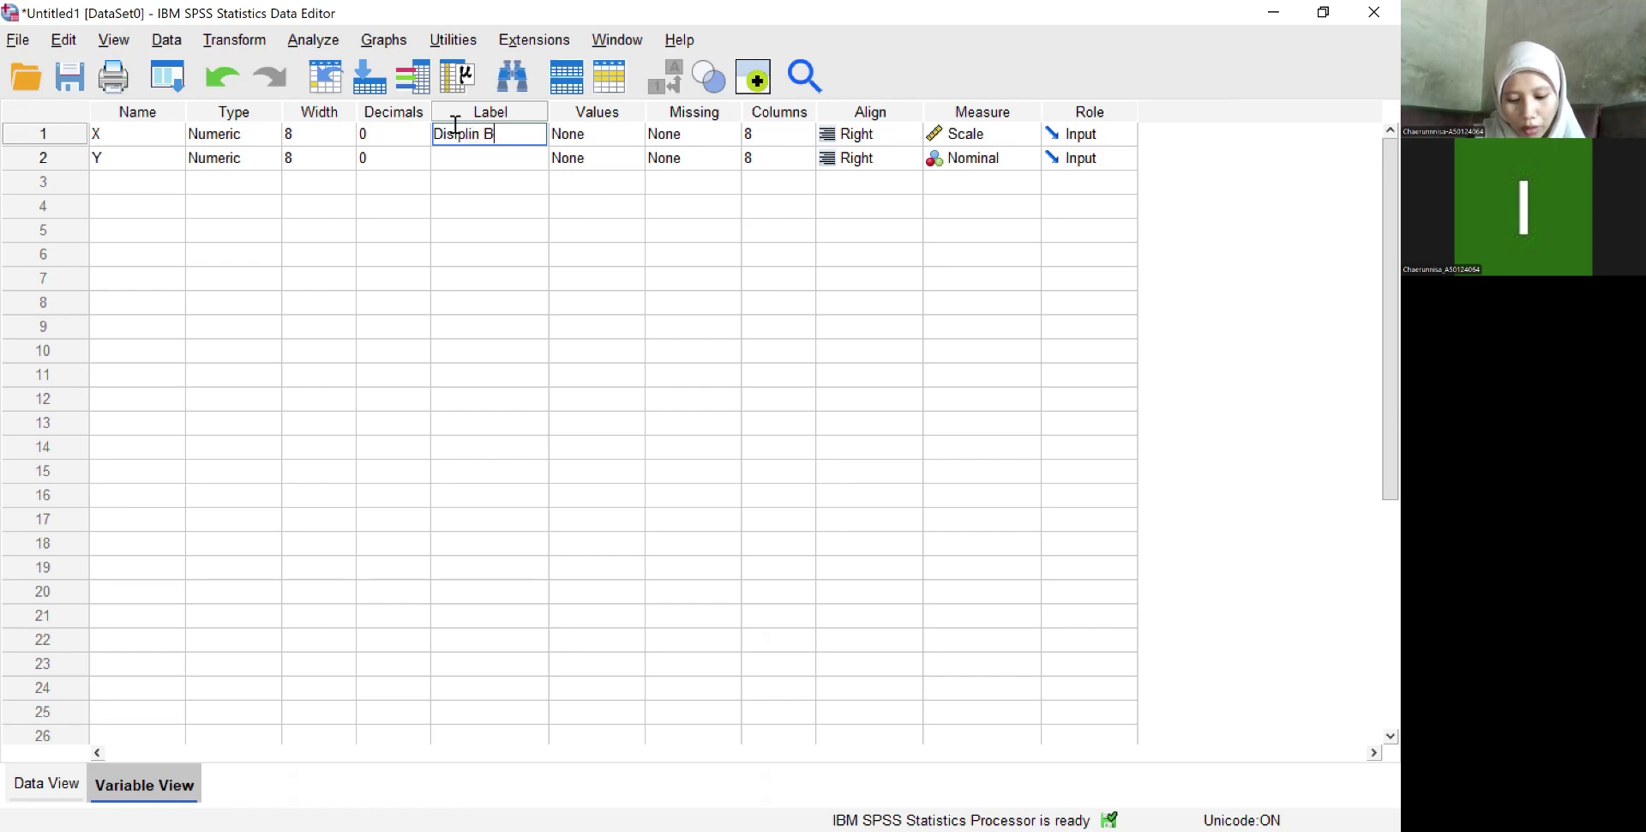
type("elajar Siswa")
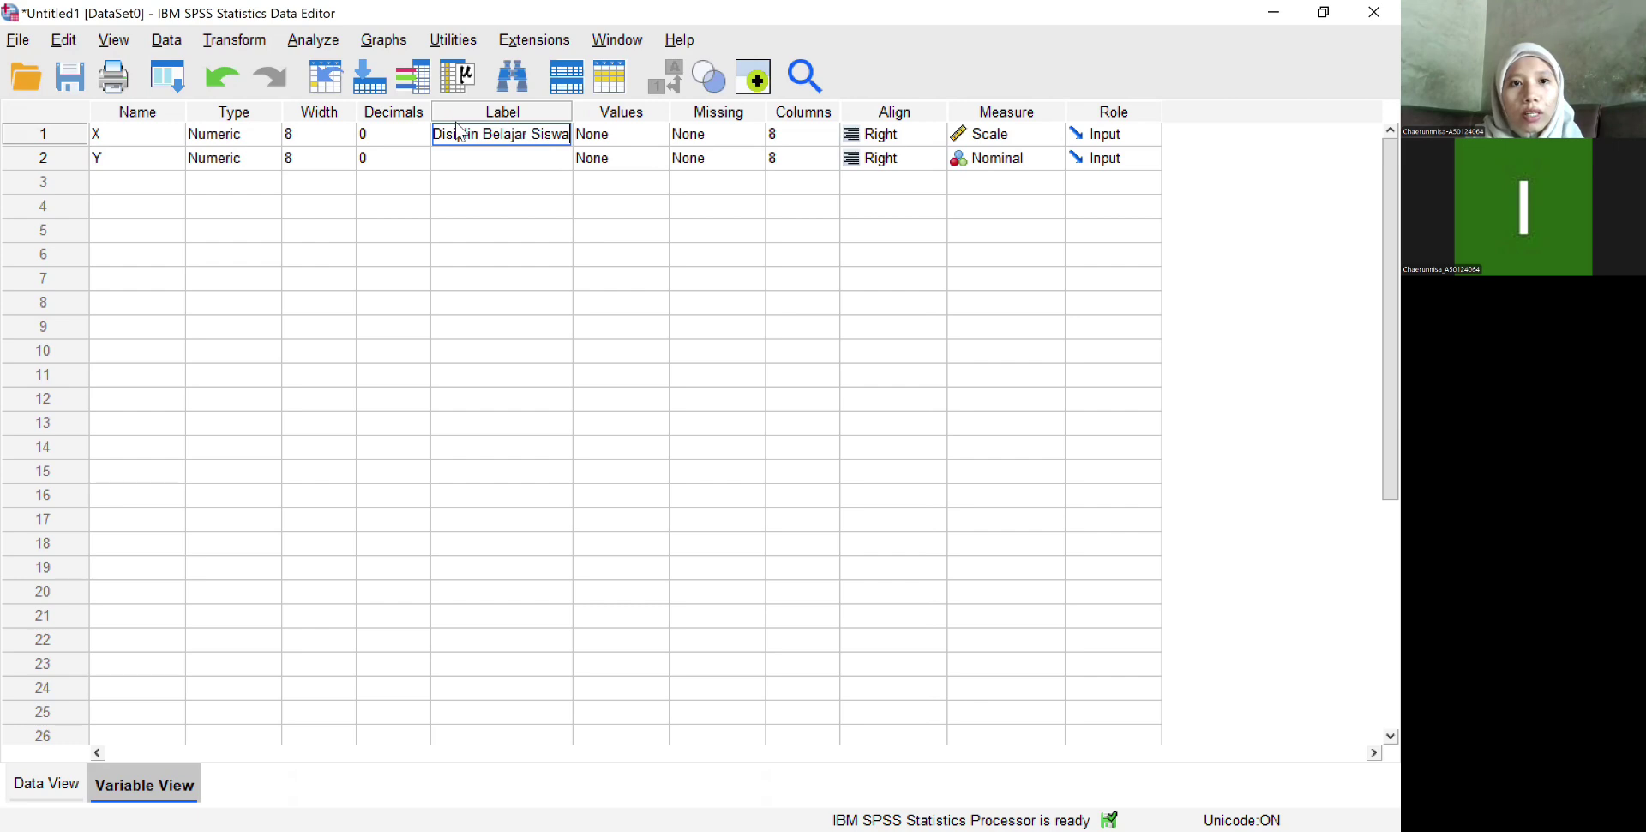
Step: Give variable Y the label "Kemandirian Belajar siswa"
left_click(471, 159)
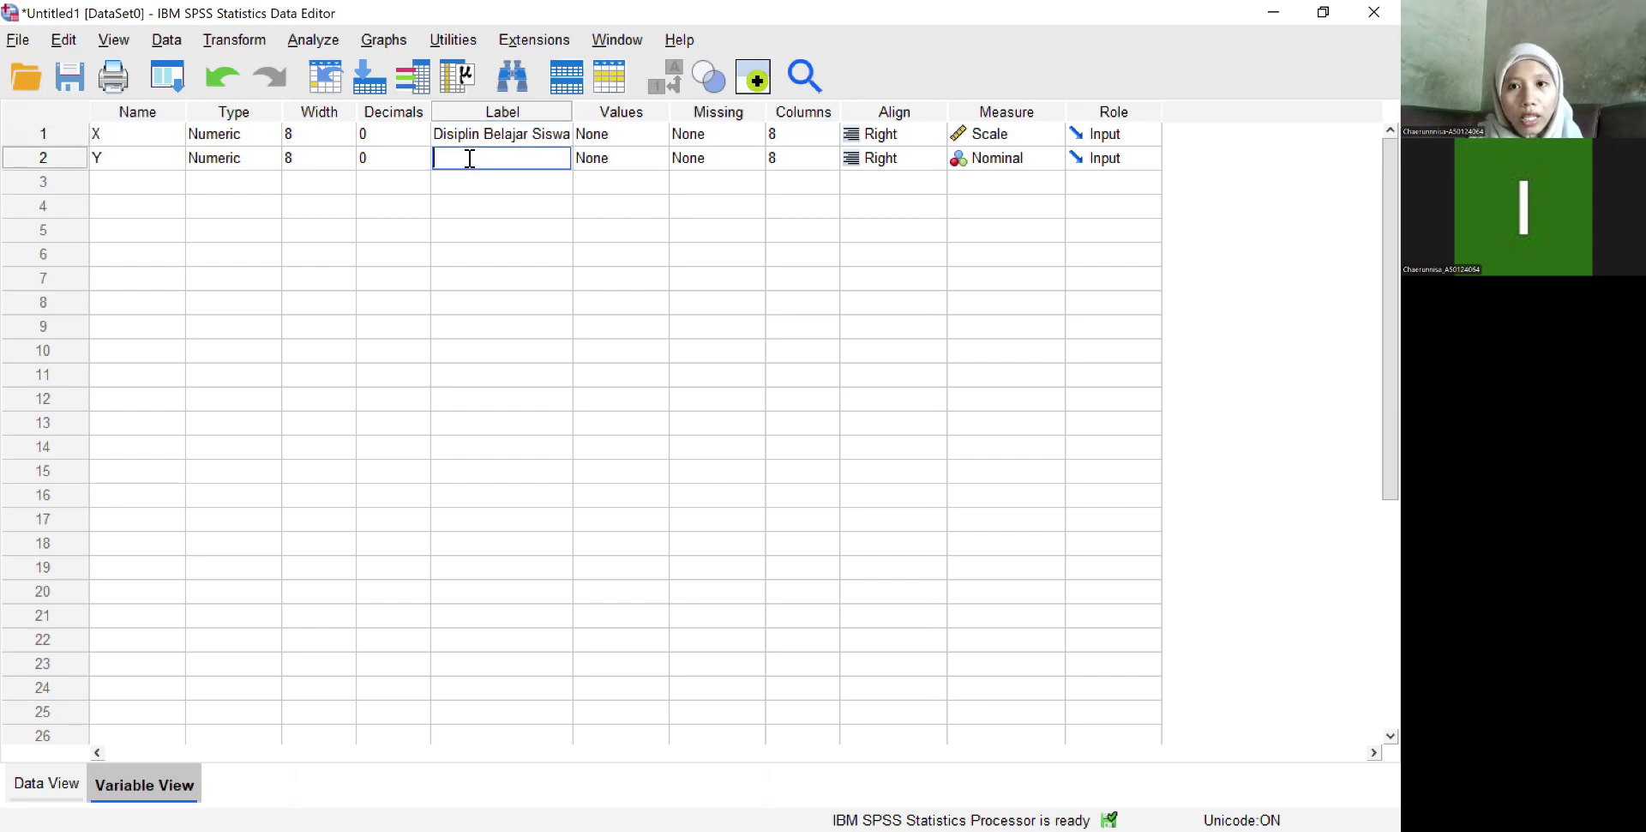
type("Kema")
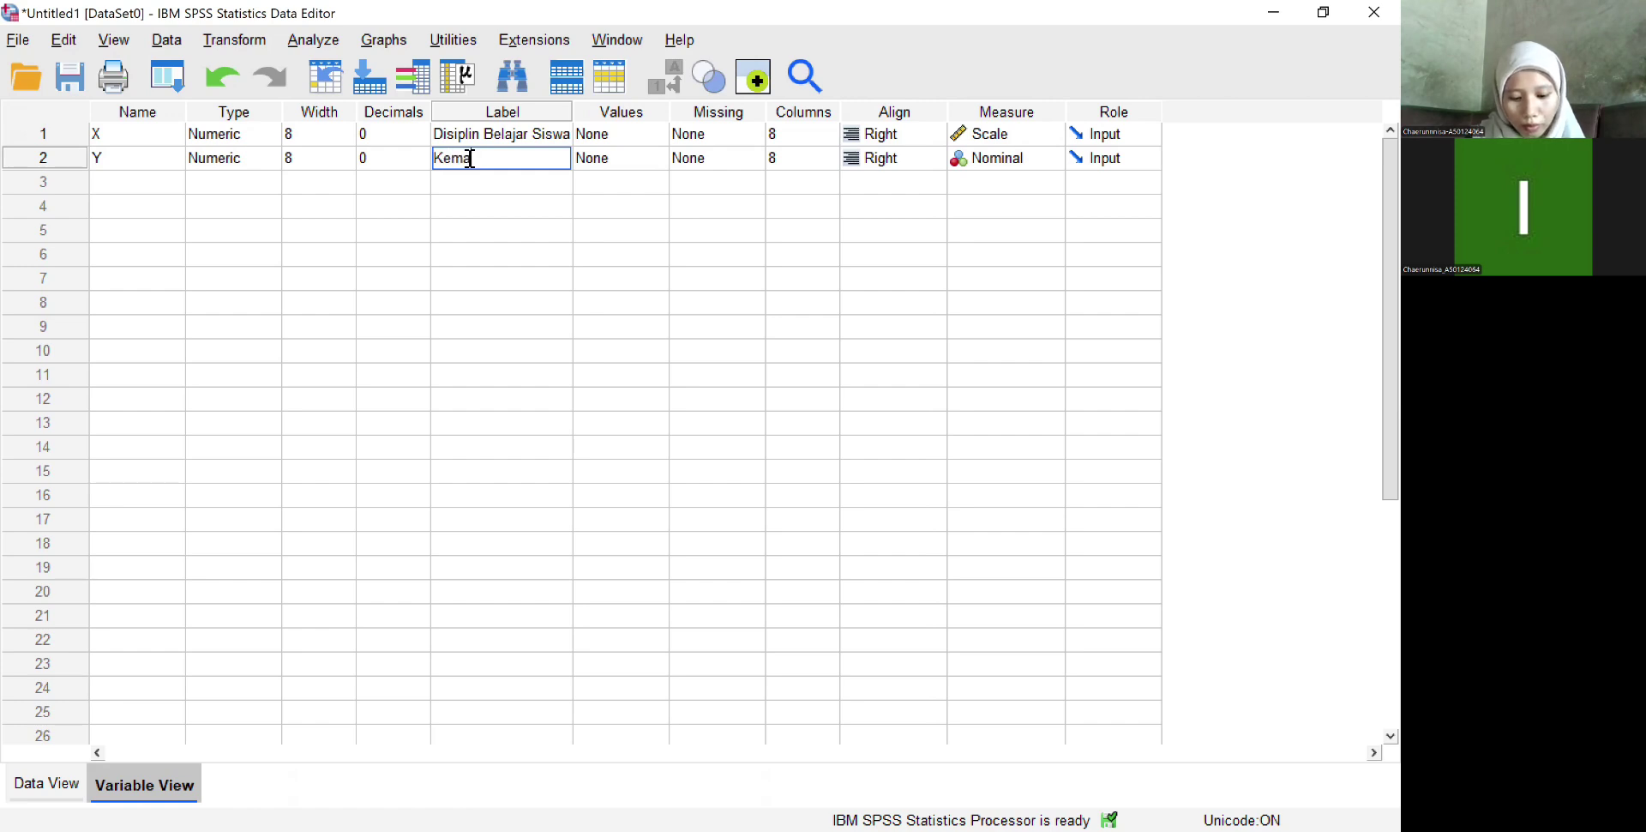
type("ndirian")
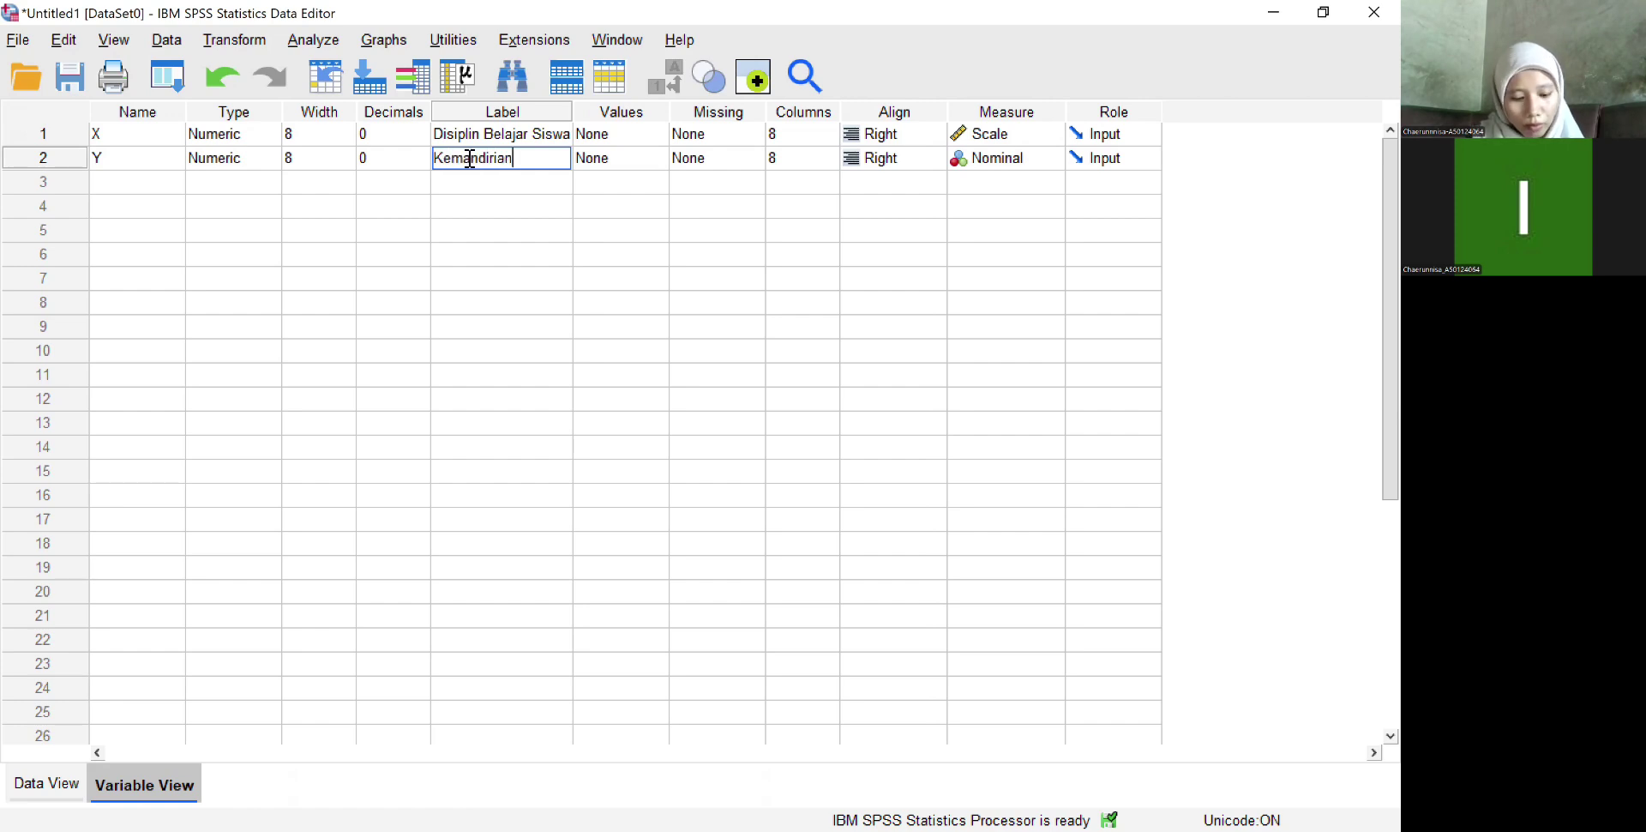
type(" B")
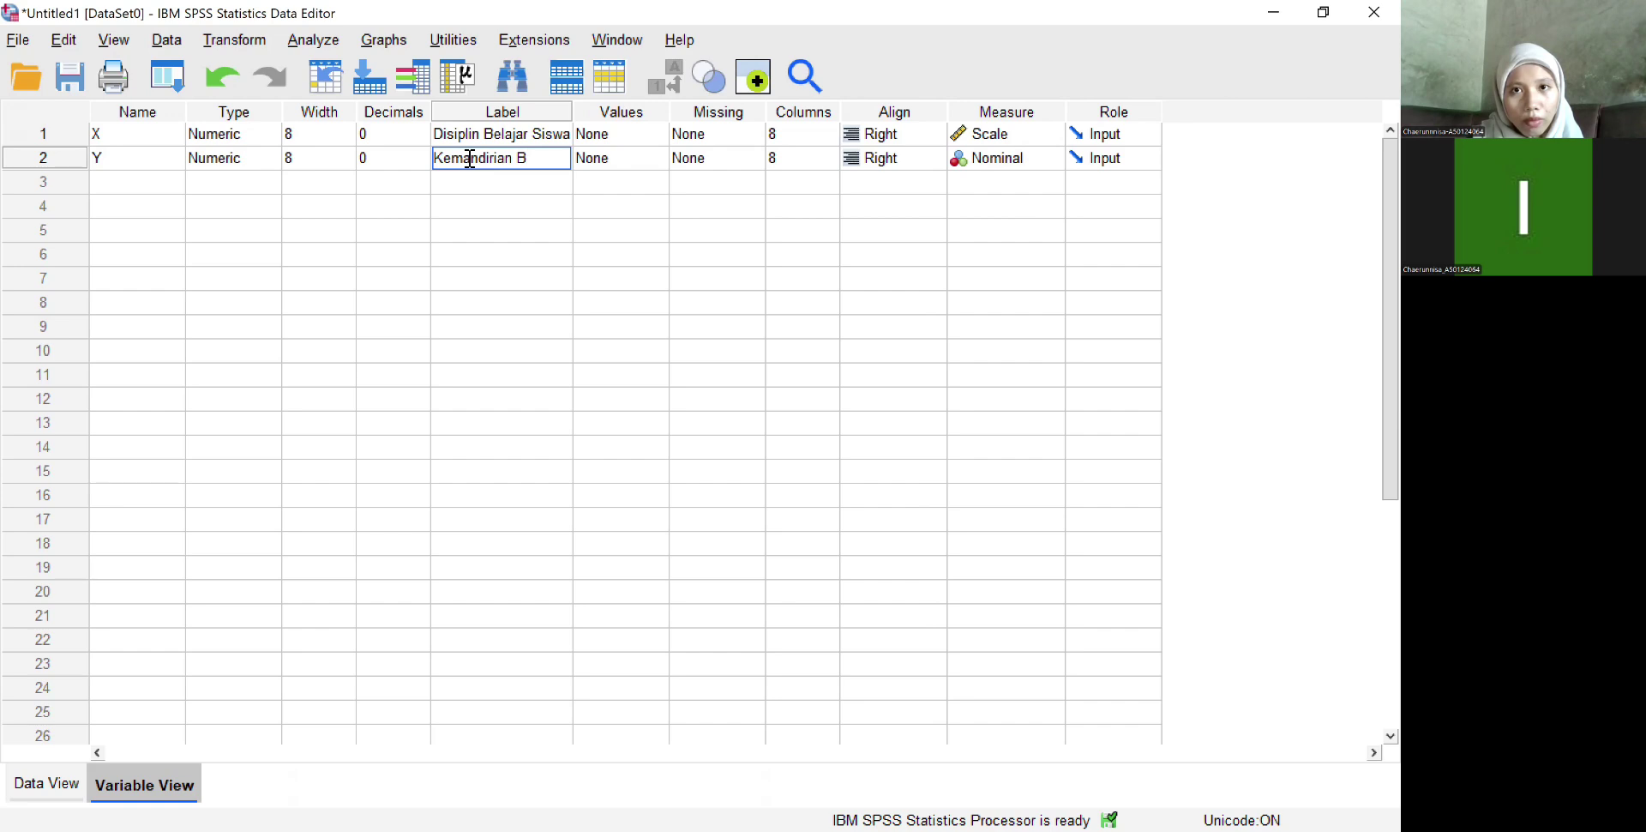
type("ela")
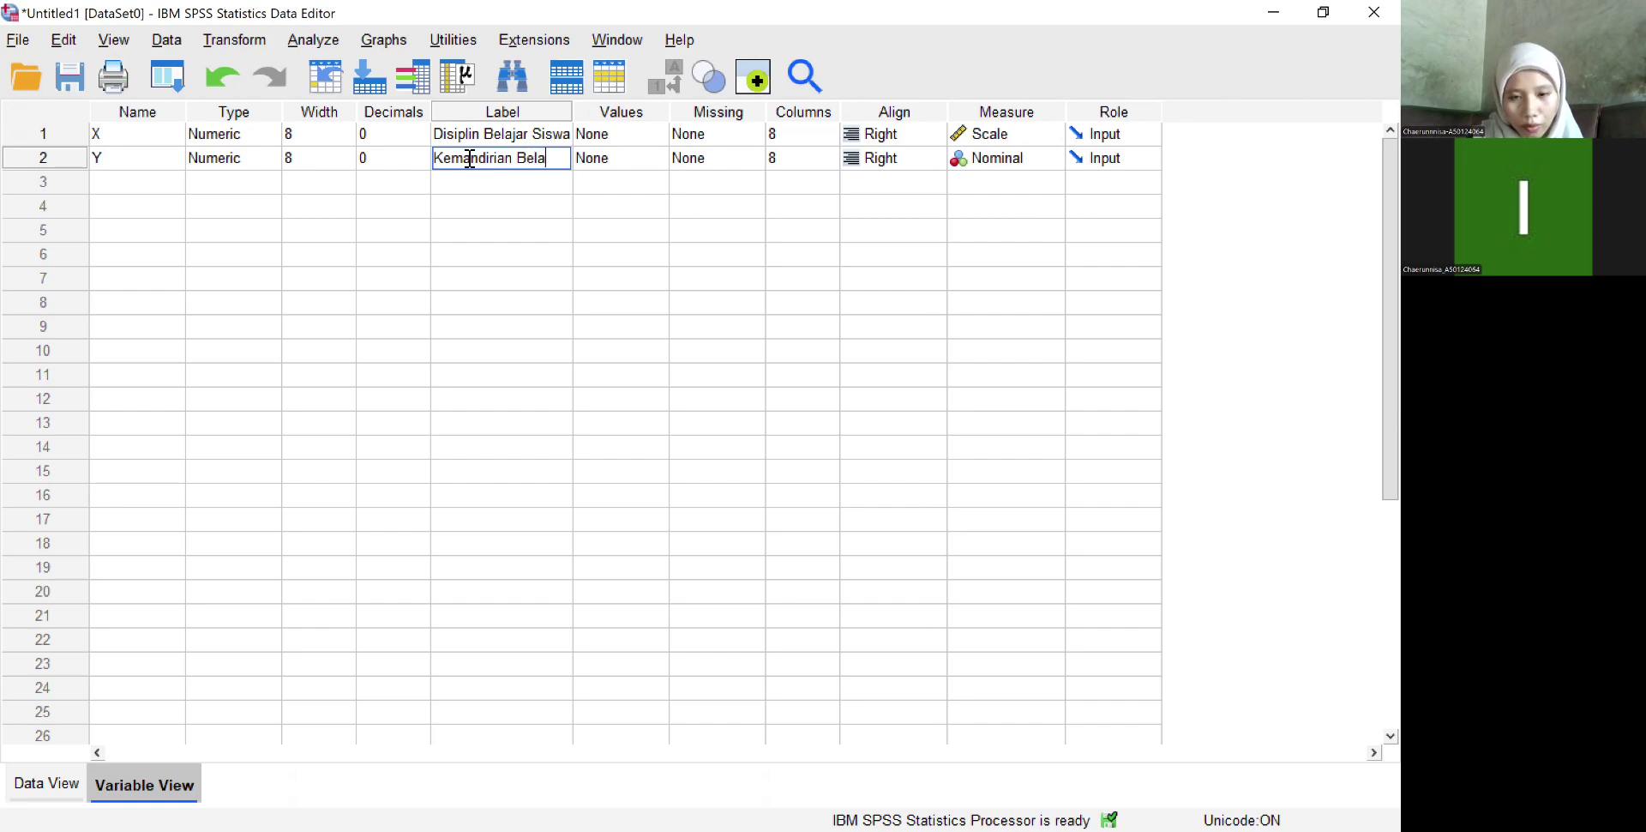
type("jar ")
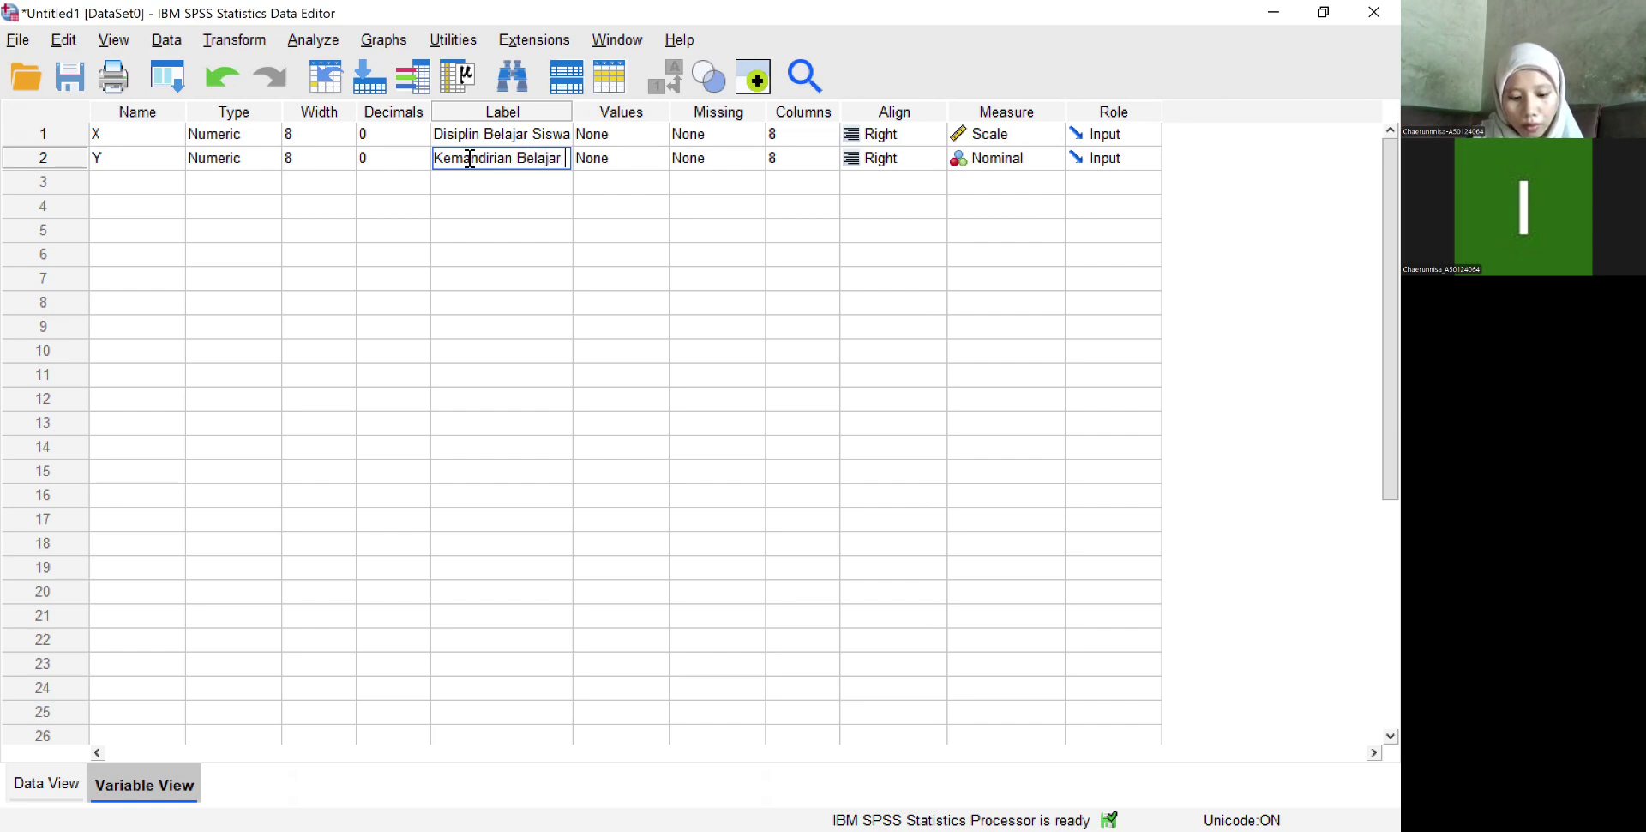
type("siswa")
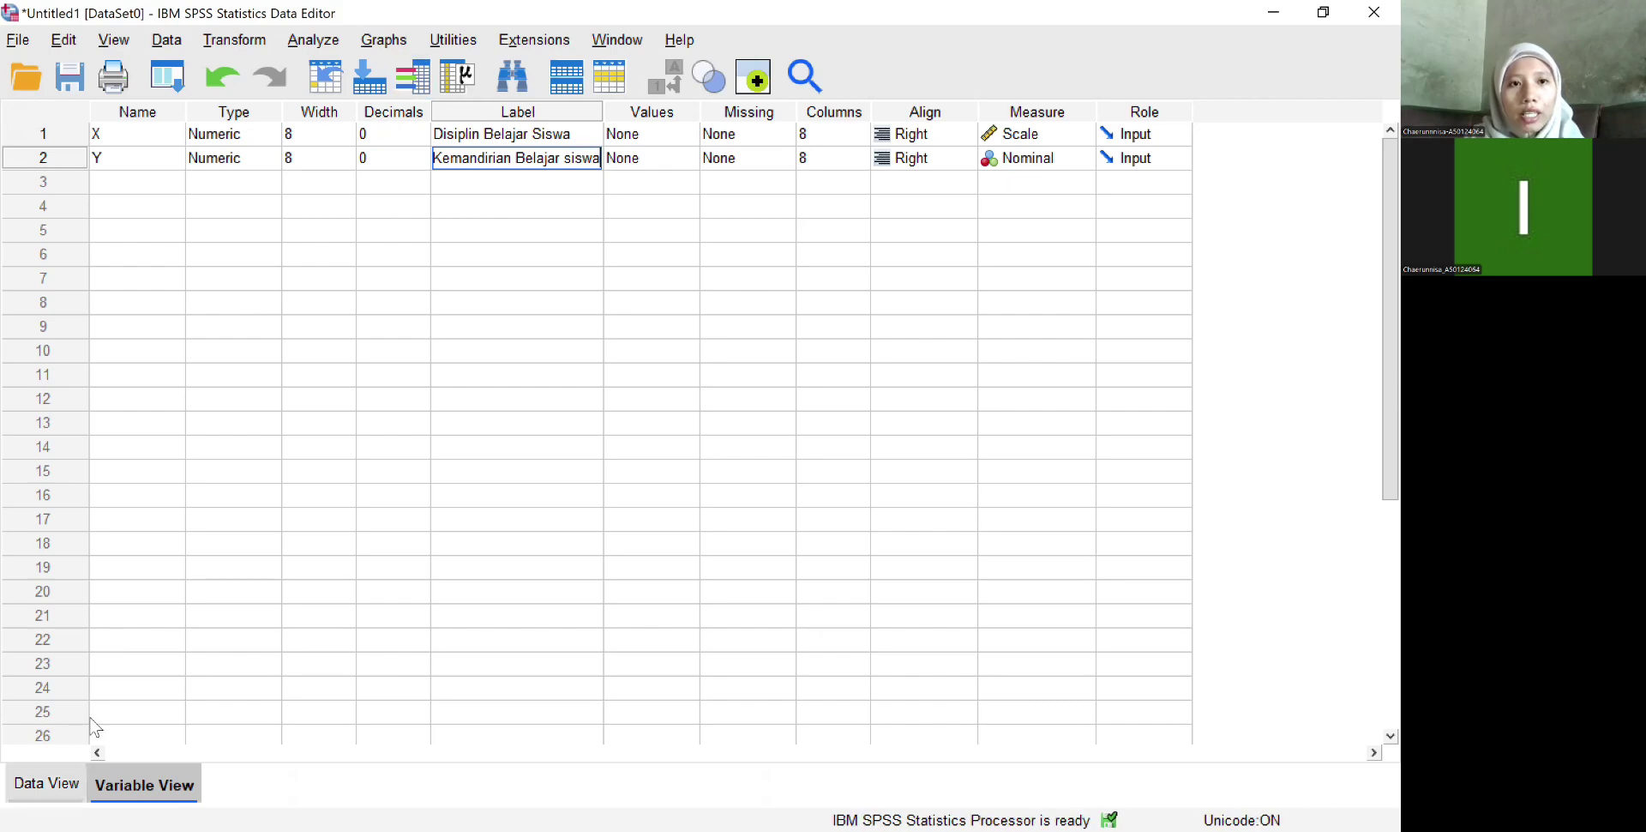
Step: Set up a linear regression with Disiplin Belajar Siswa as independent and Kemandirian Belajar siswa as dependent variable
key("ctrl+t")
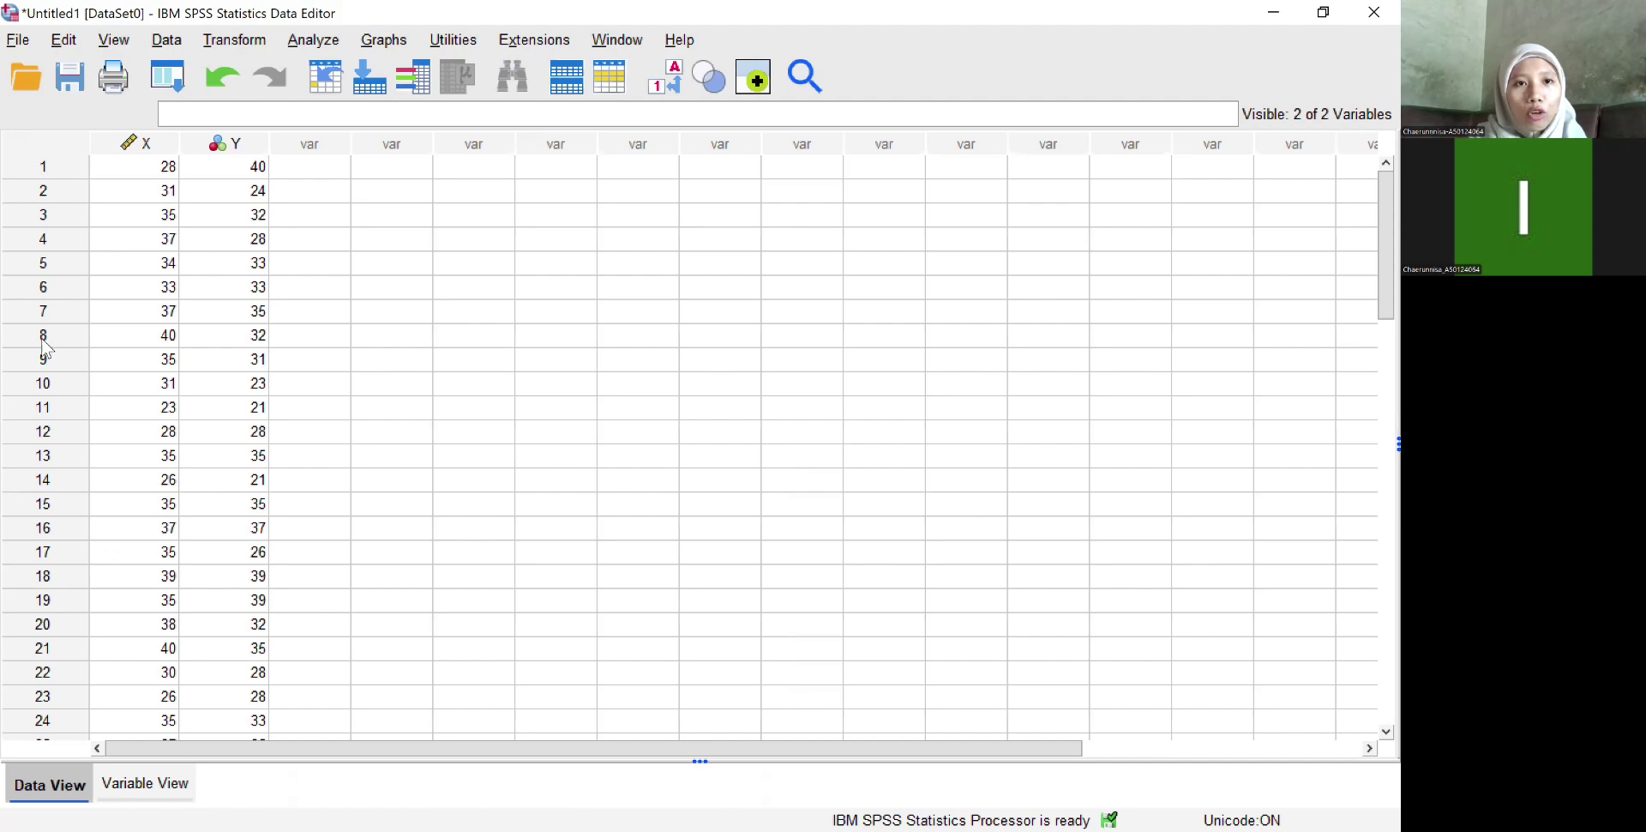
left_click(319, 43)
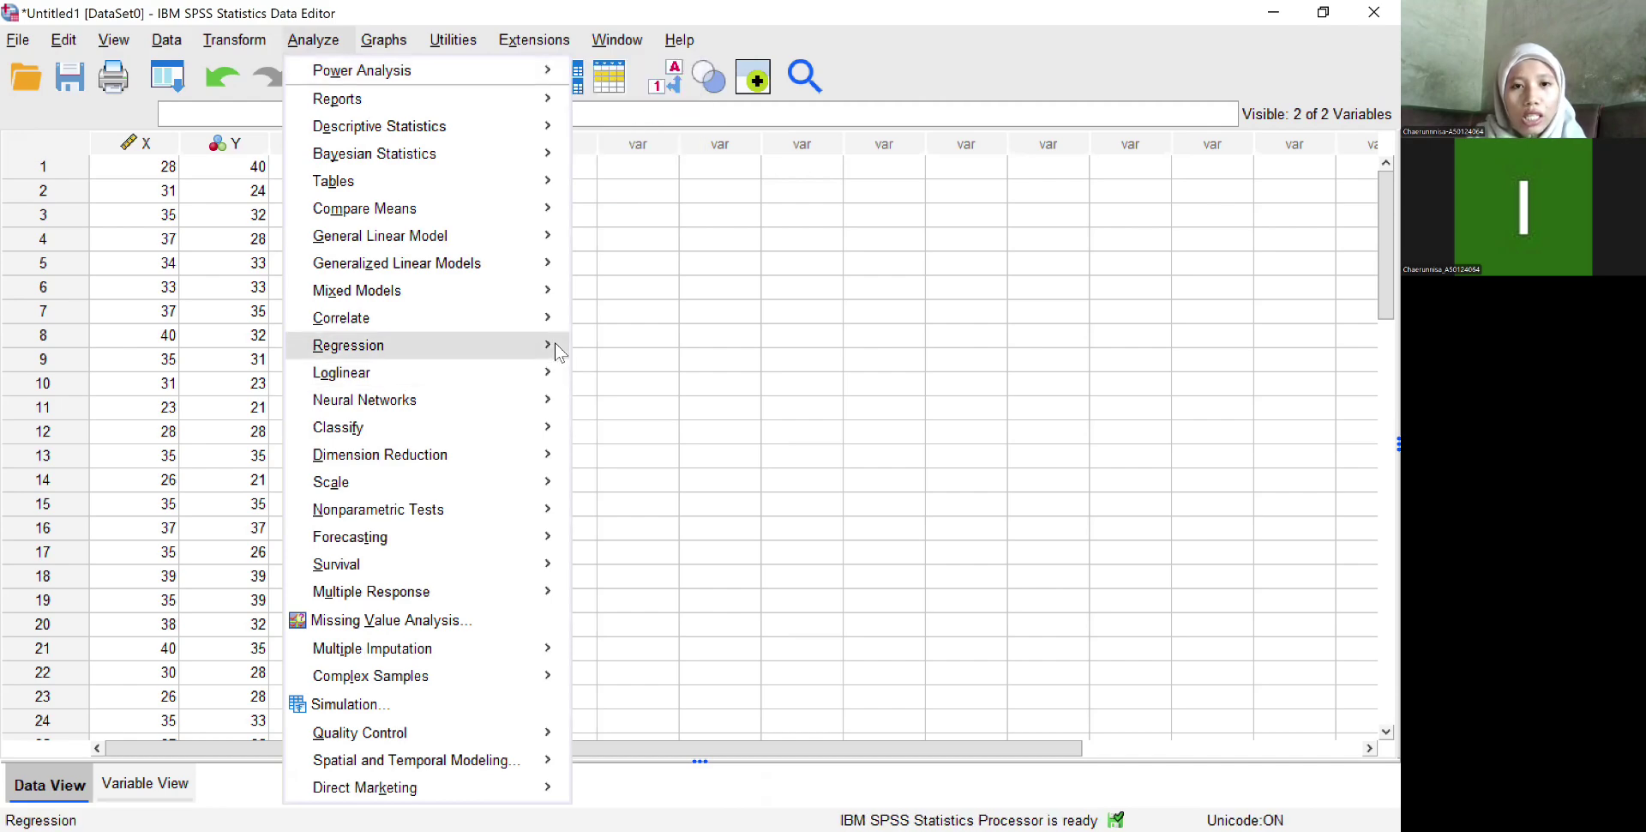
mouse_move(580, 365)
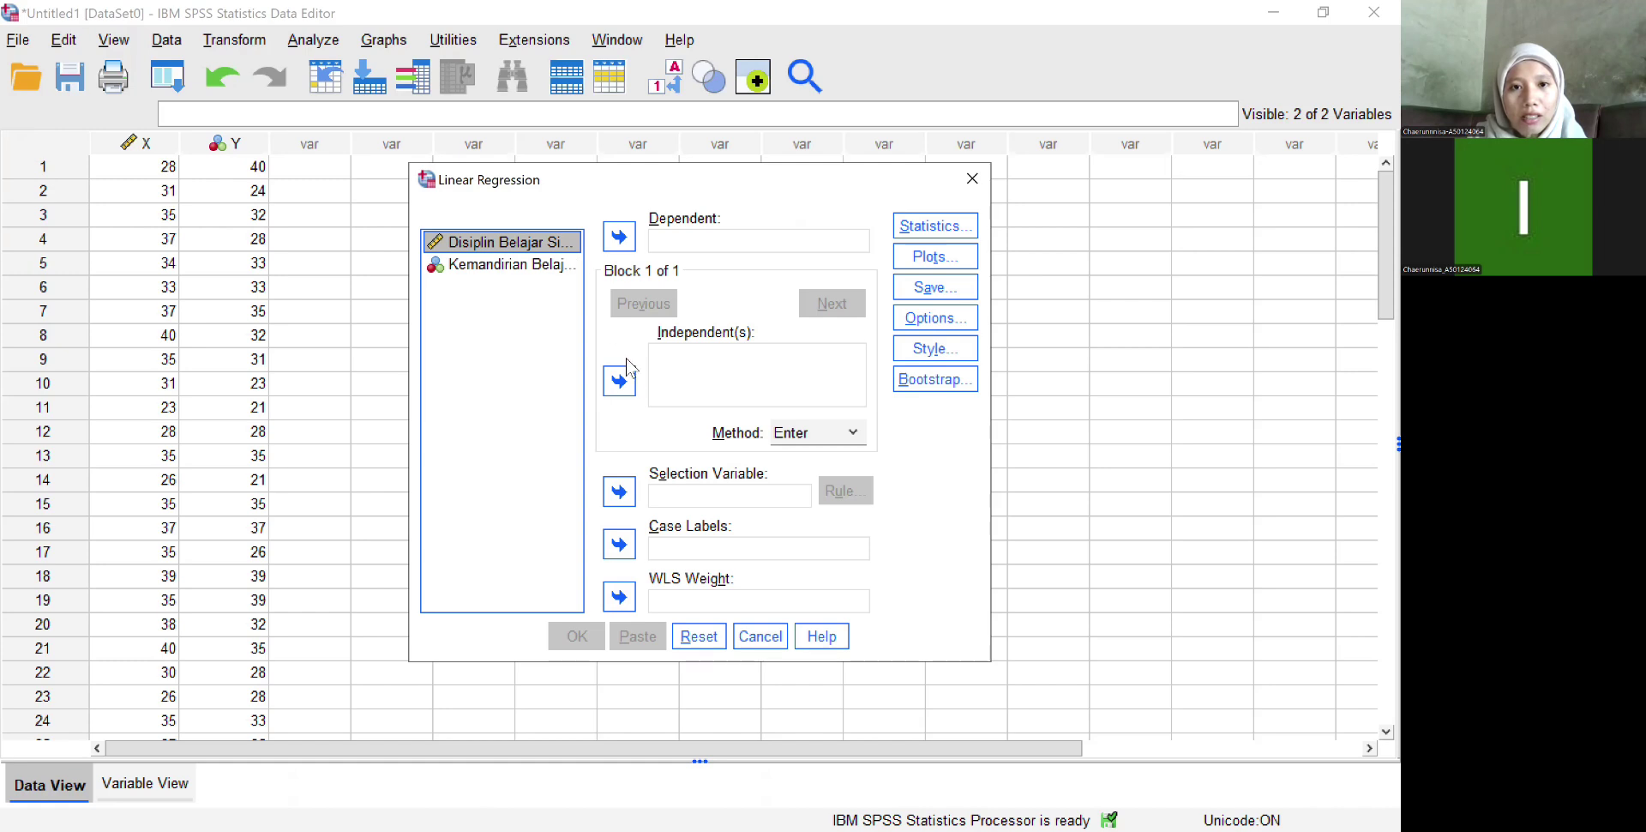
left_click(630, 383)
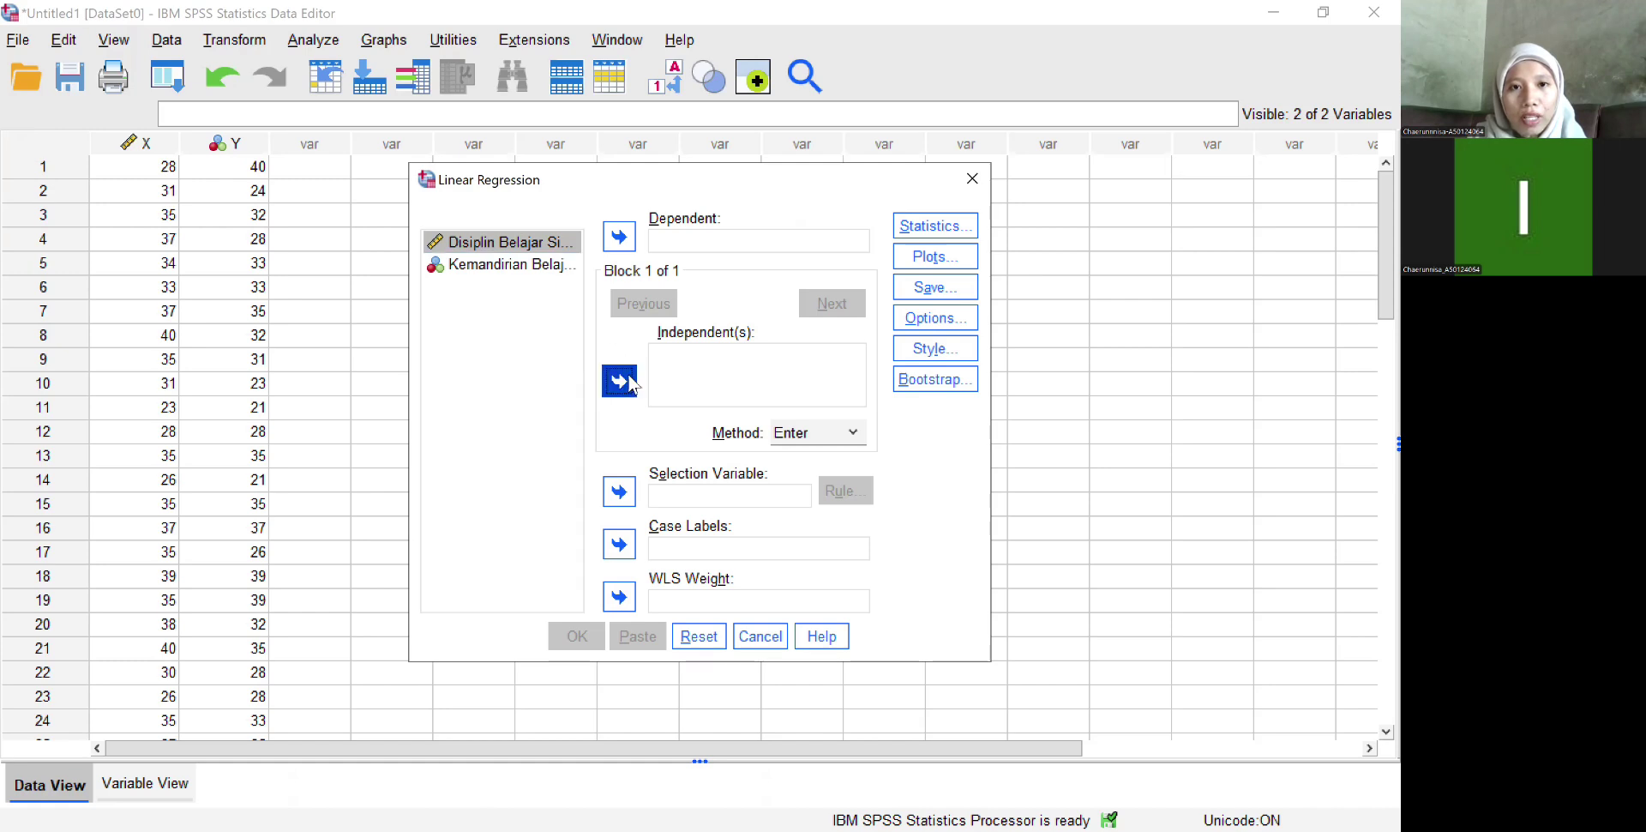
left_click(553, 266)
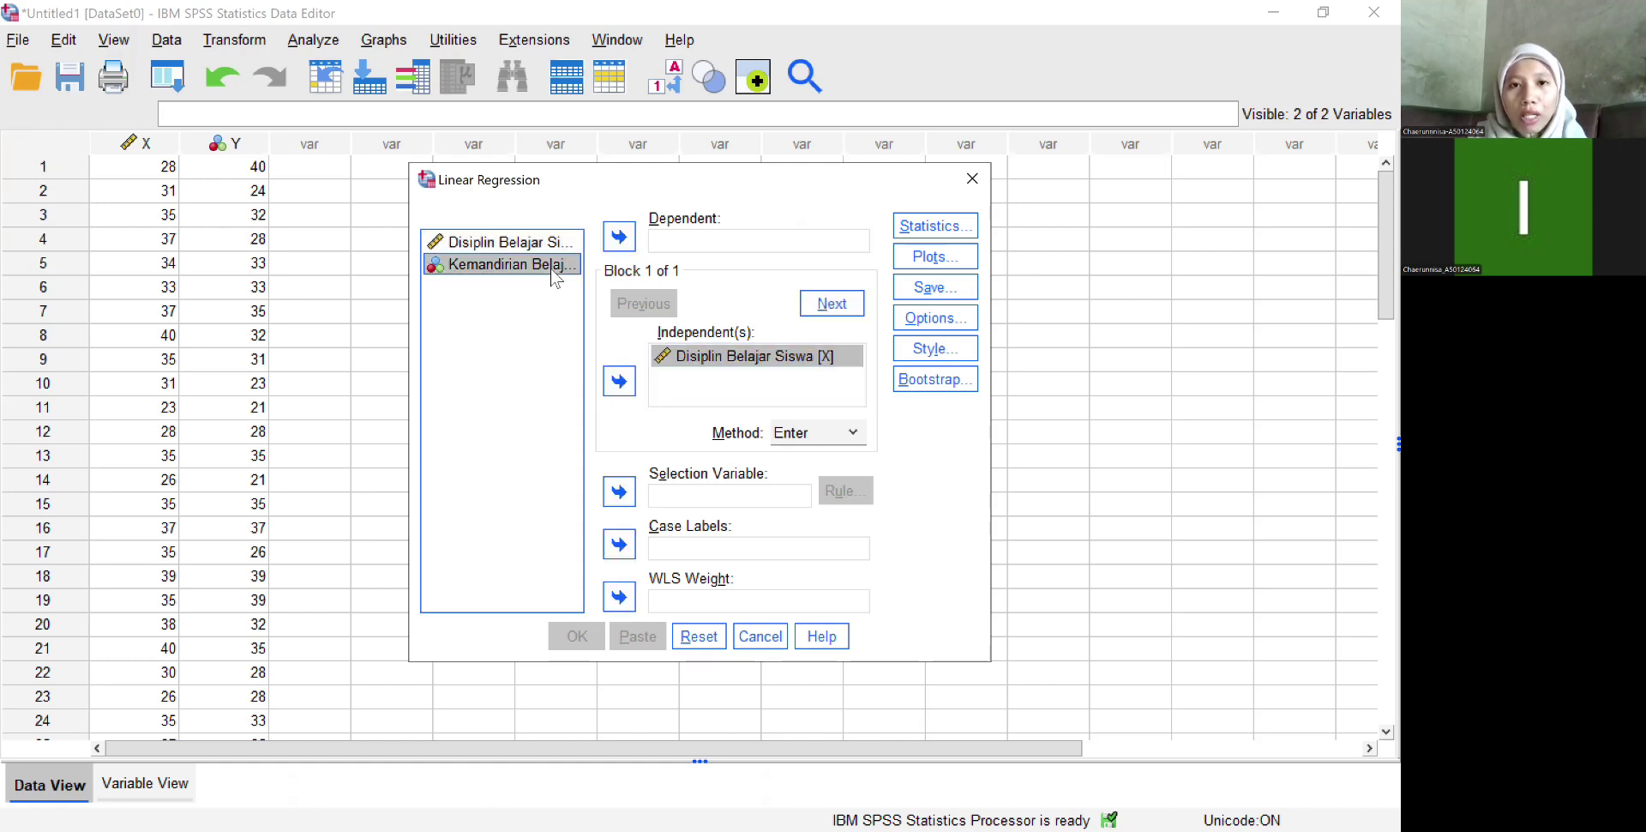
left_click(607, 245)
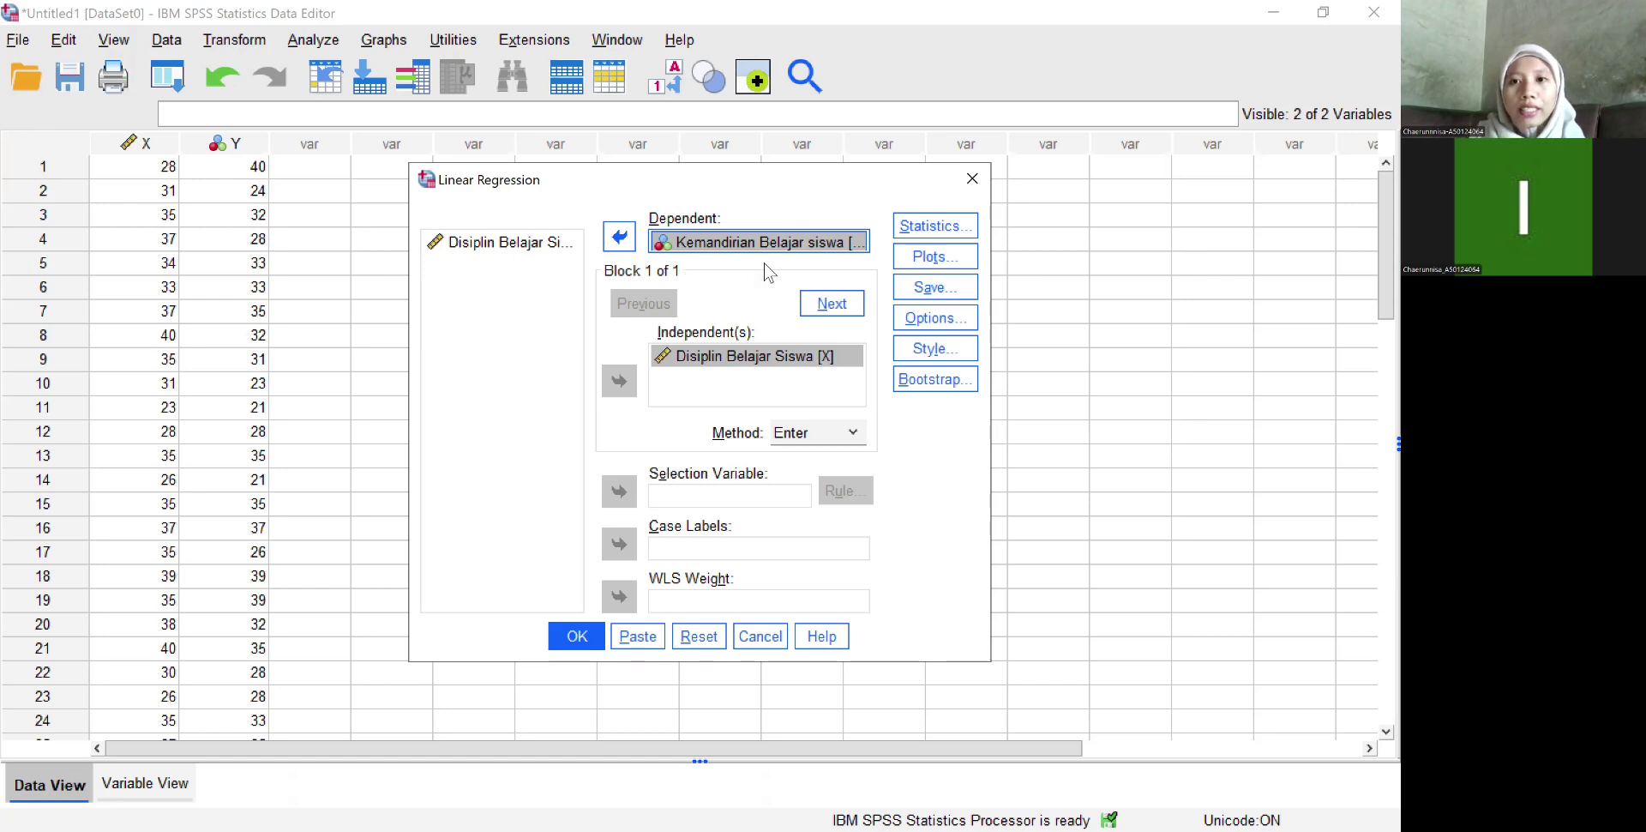
Step: Choose to save the unstandardized residuals and run the linear regression
left_click(902, 293)
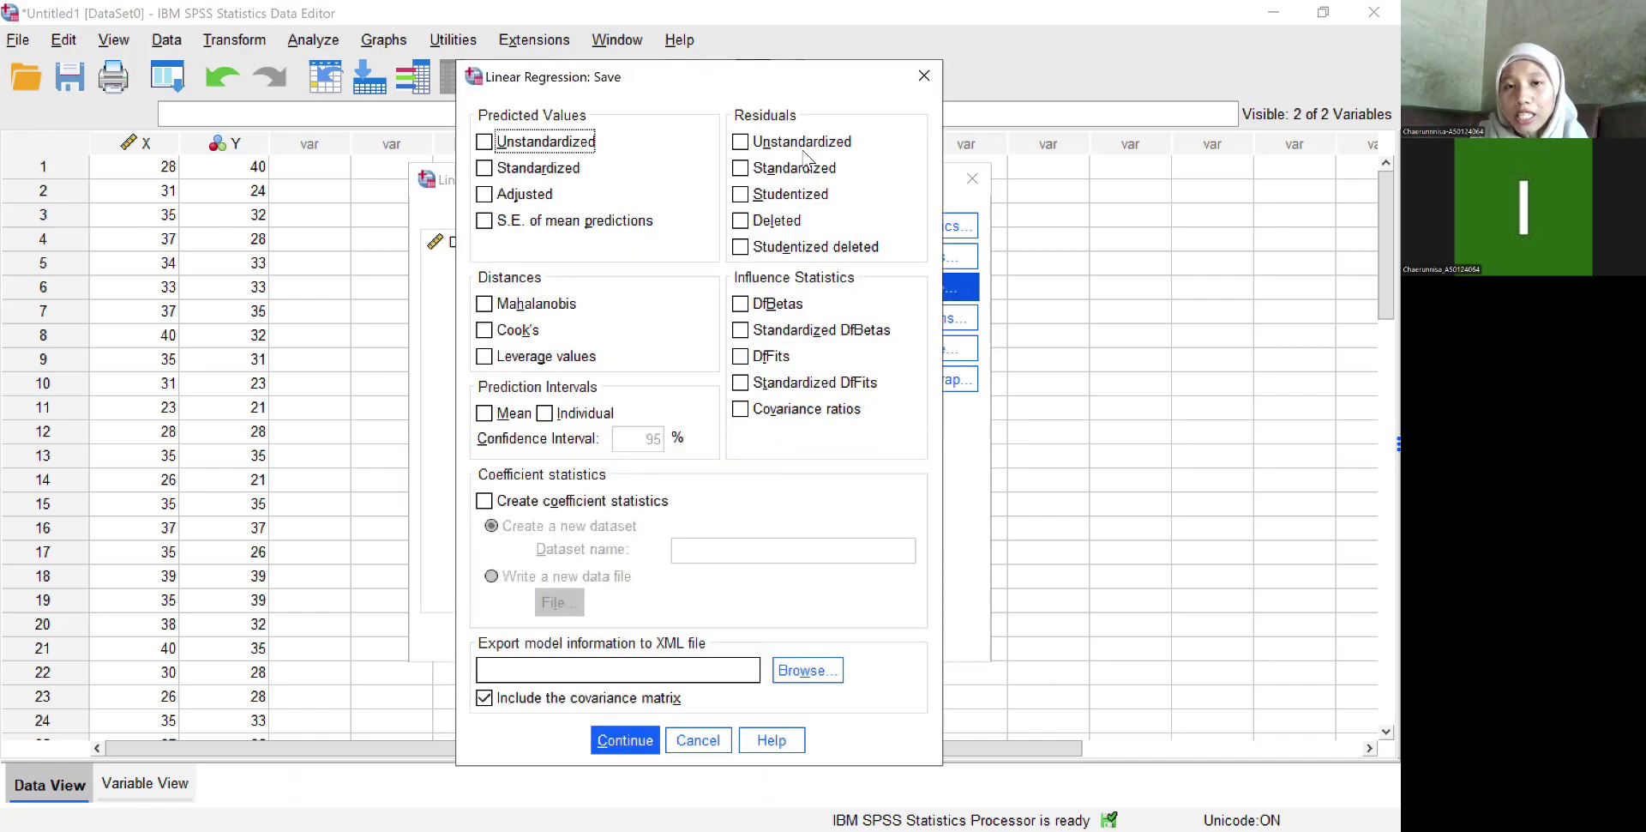
left_click(741, 142)
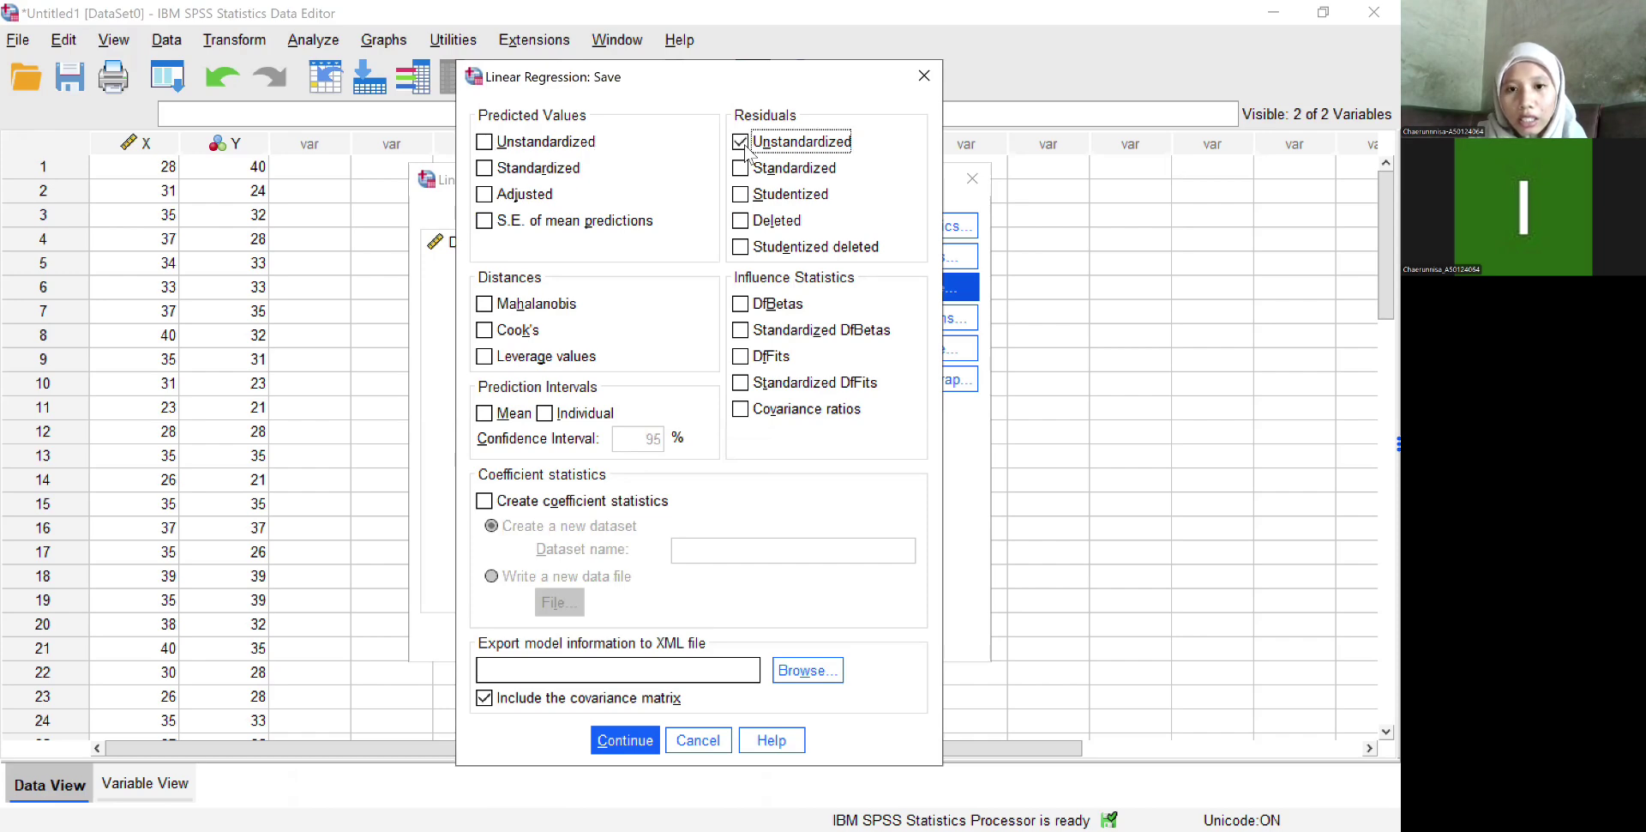
left_click(633, 739)
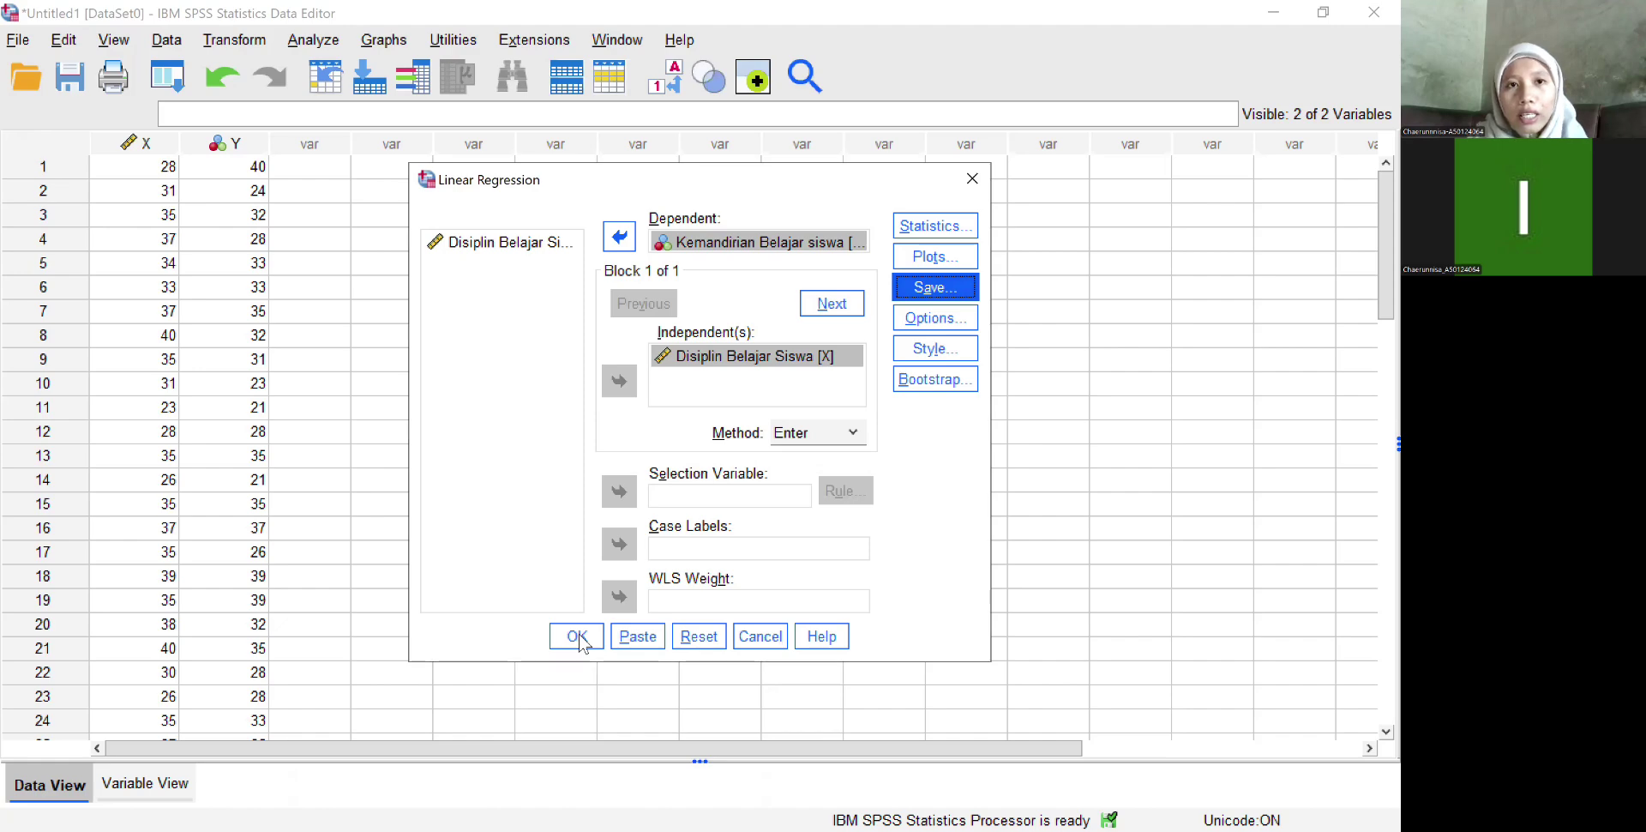
left_click(577, 636)
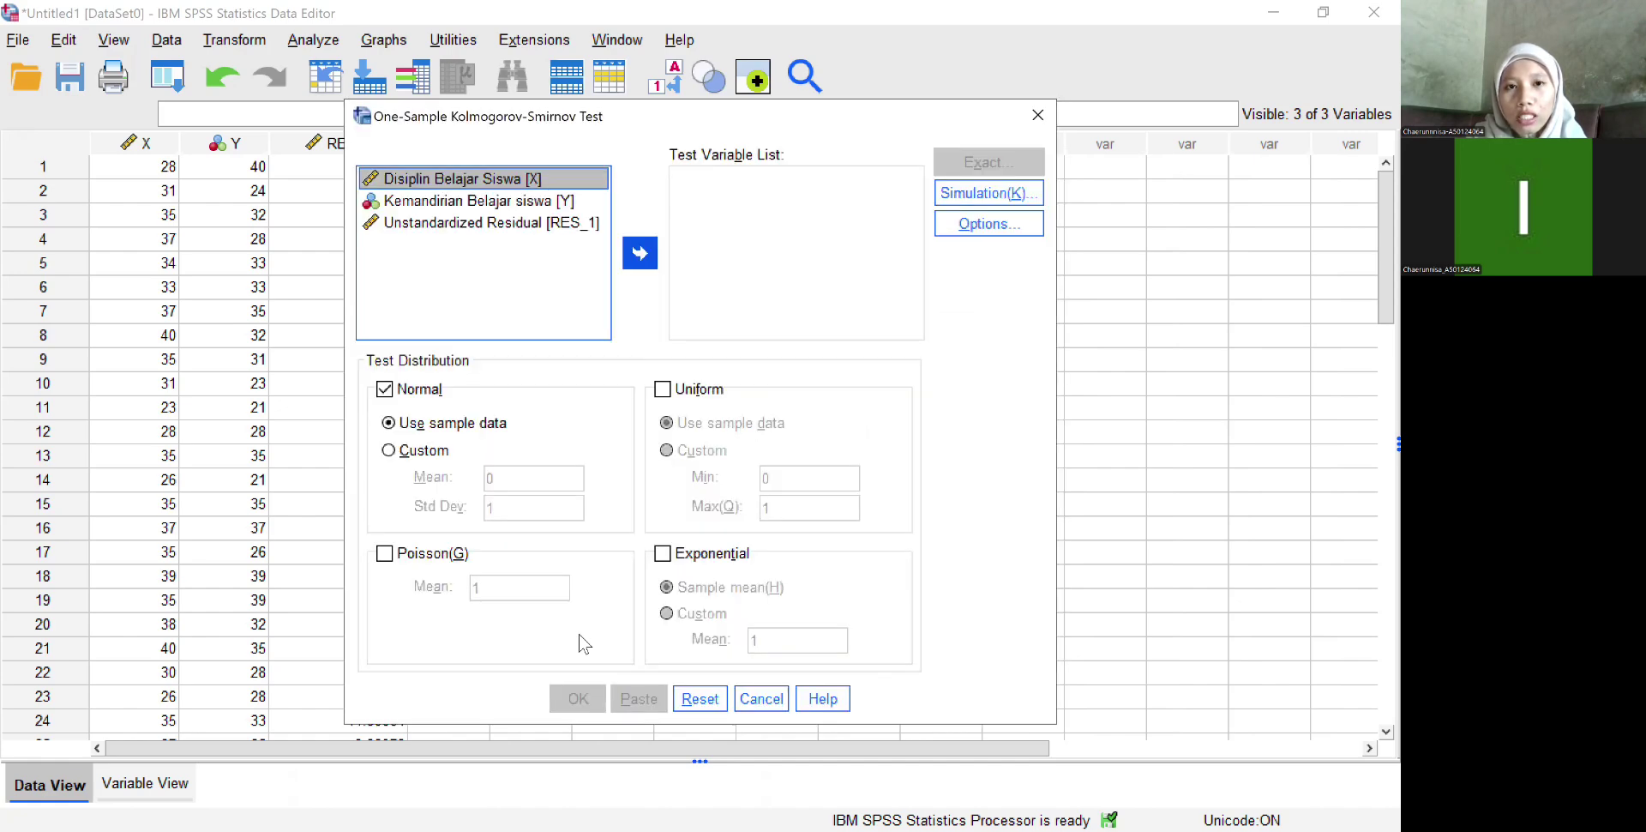
Step: Add the unstandardized residual as the test variable of the One-Sample Kolmogorov-Smirnov test
key("Down")
key("Down")
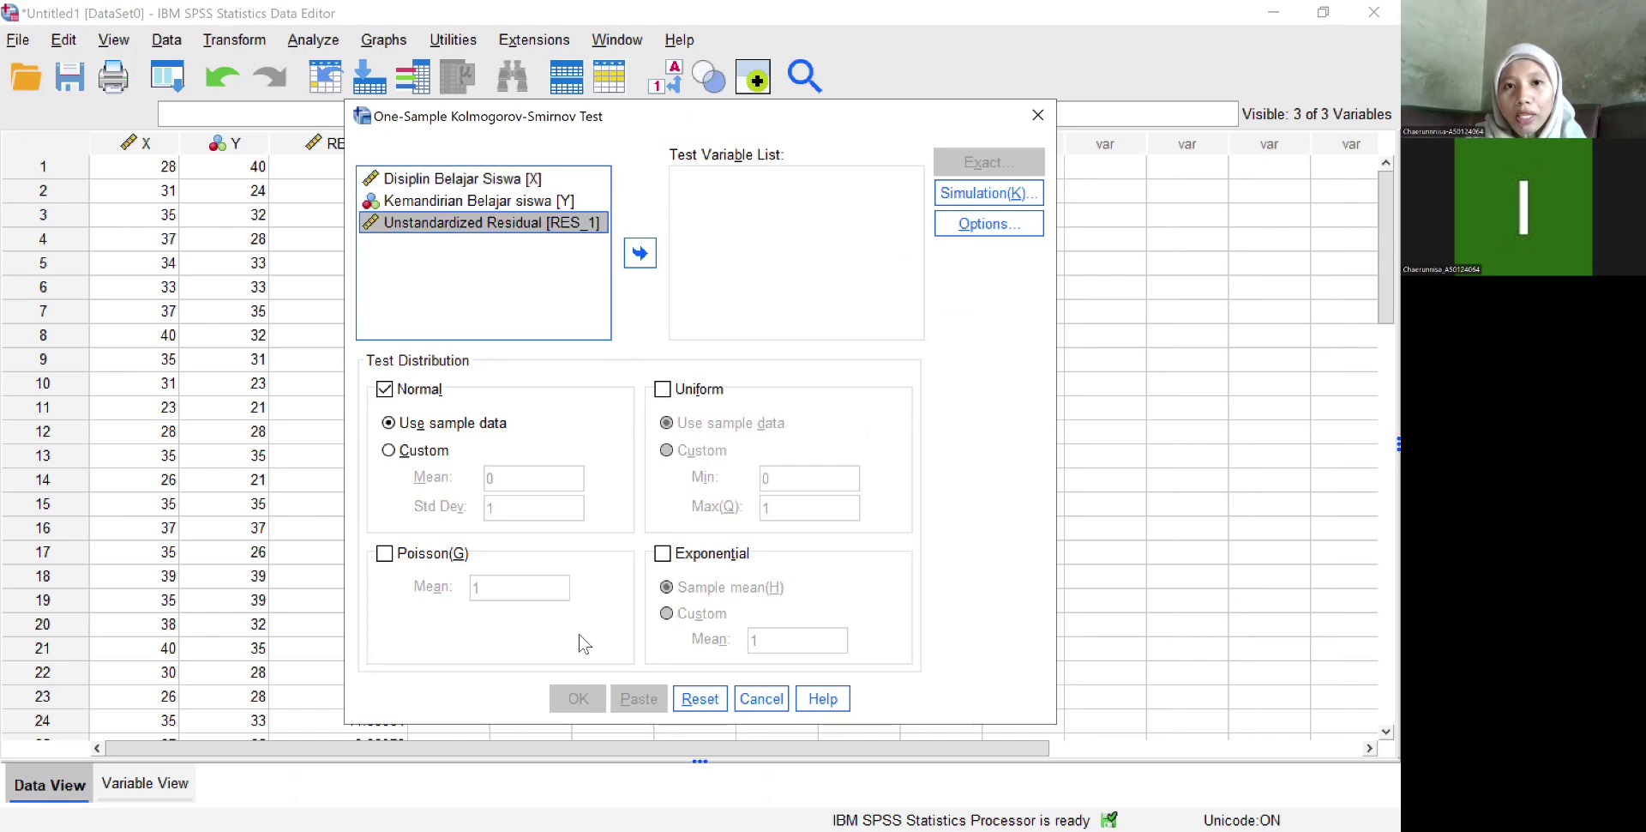
key("Tab")
key("space")
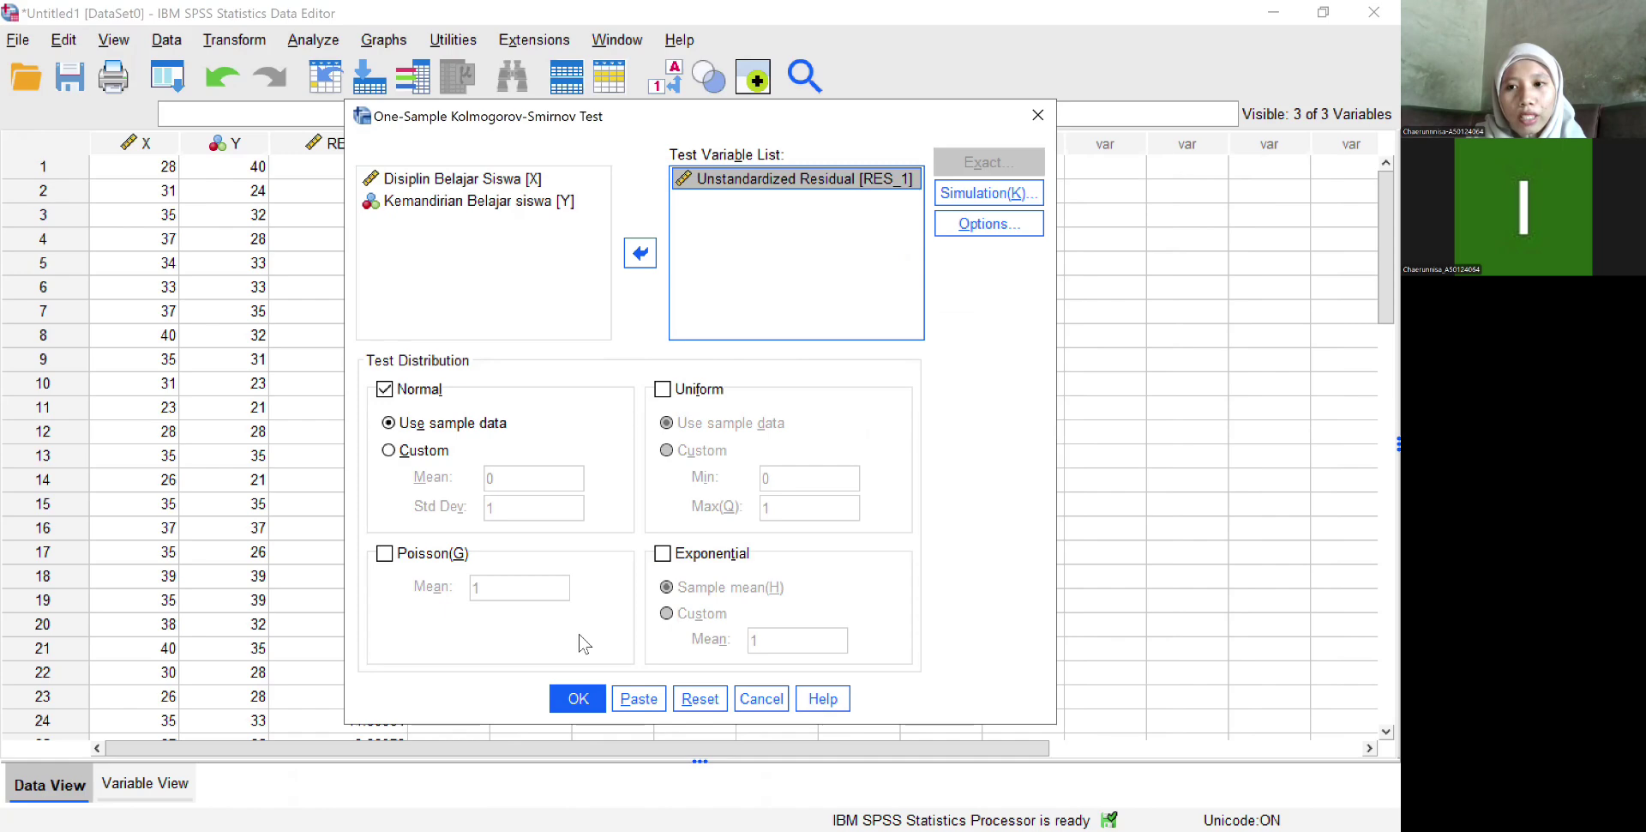
Step: Switch to the Word document TUGAS UTS STATISTIK INFERENSIAL and examine the normality test table and its interpretation
key("alt+Tab")
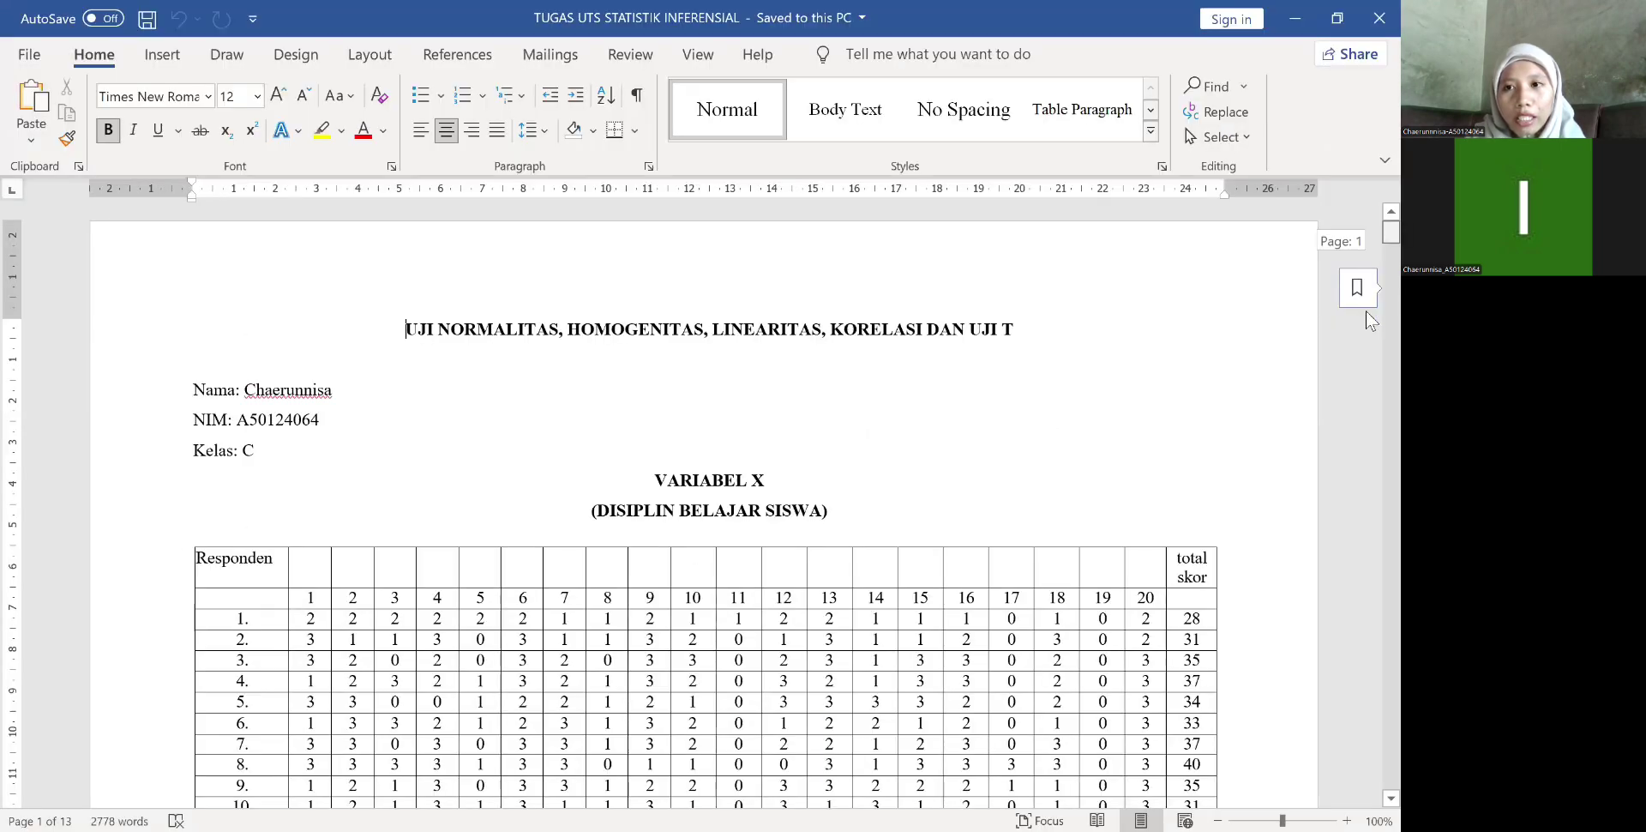
scroll(1366, 370, "down", 20)
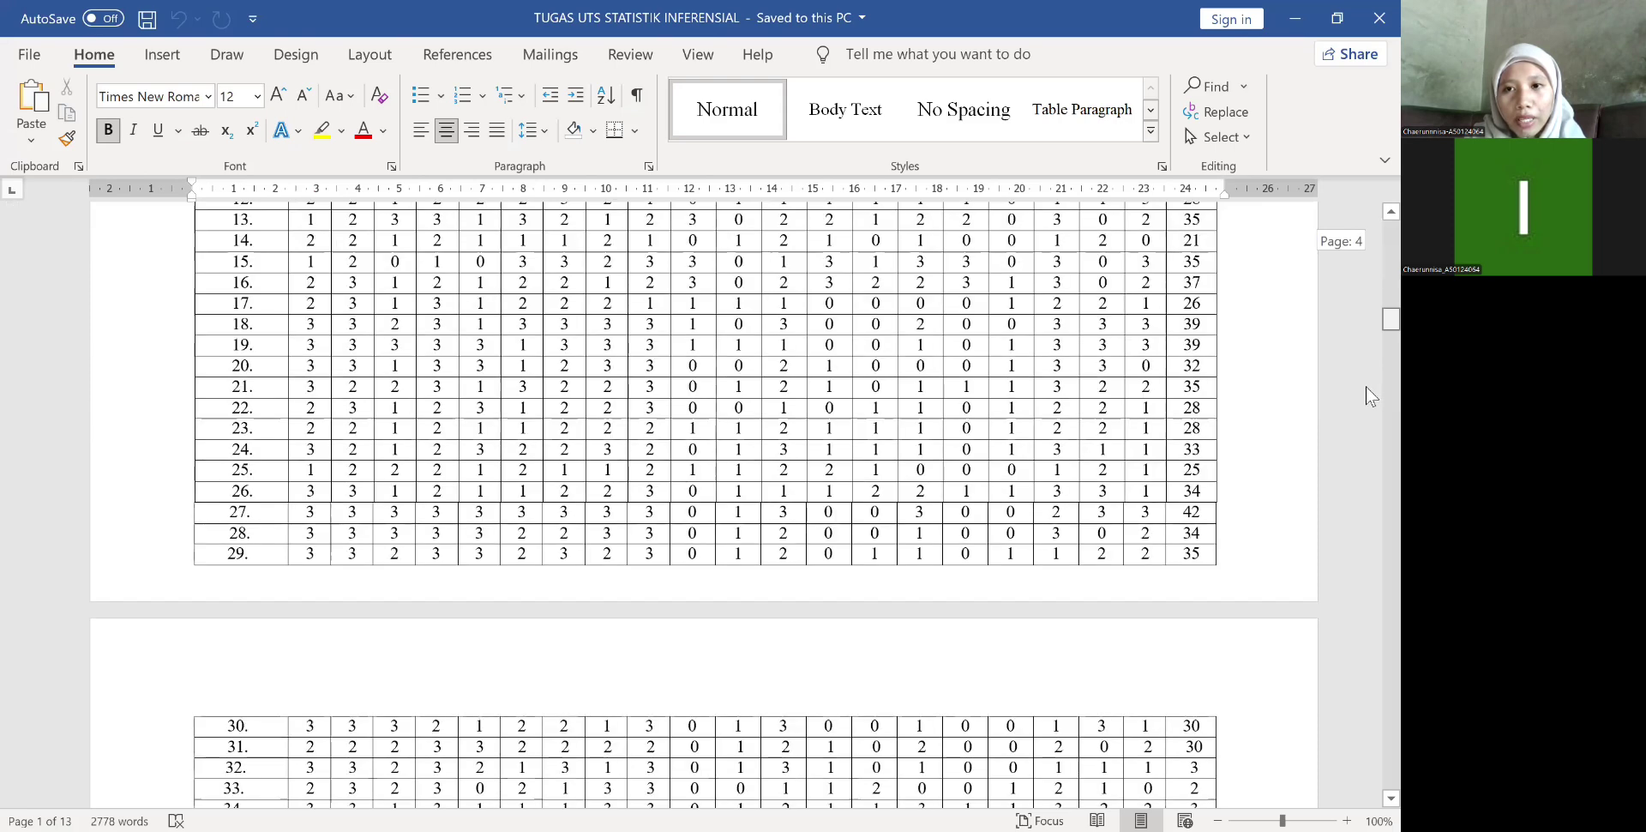
scroll(1366, 386, "down", 15)
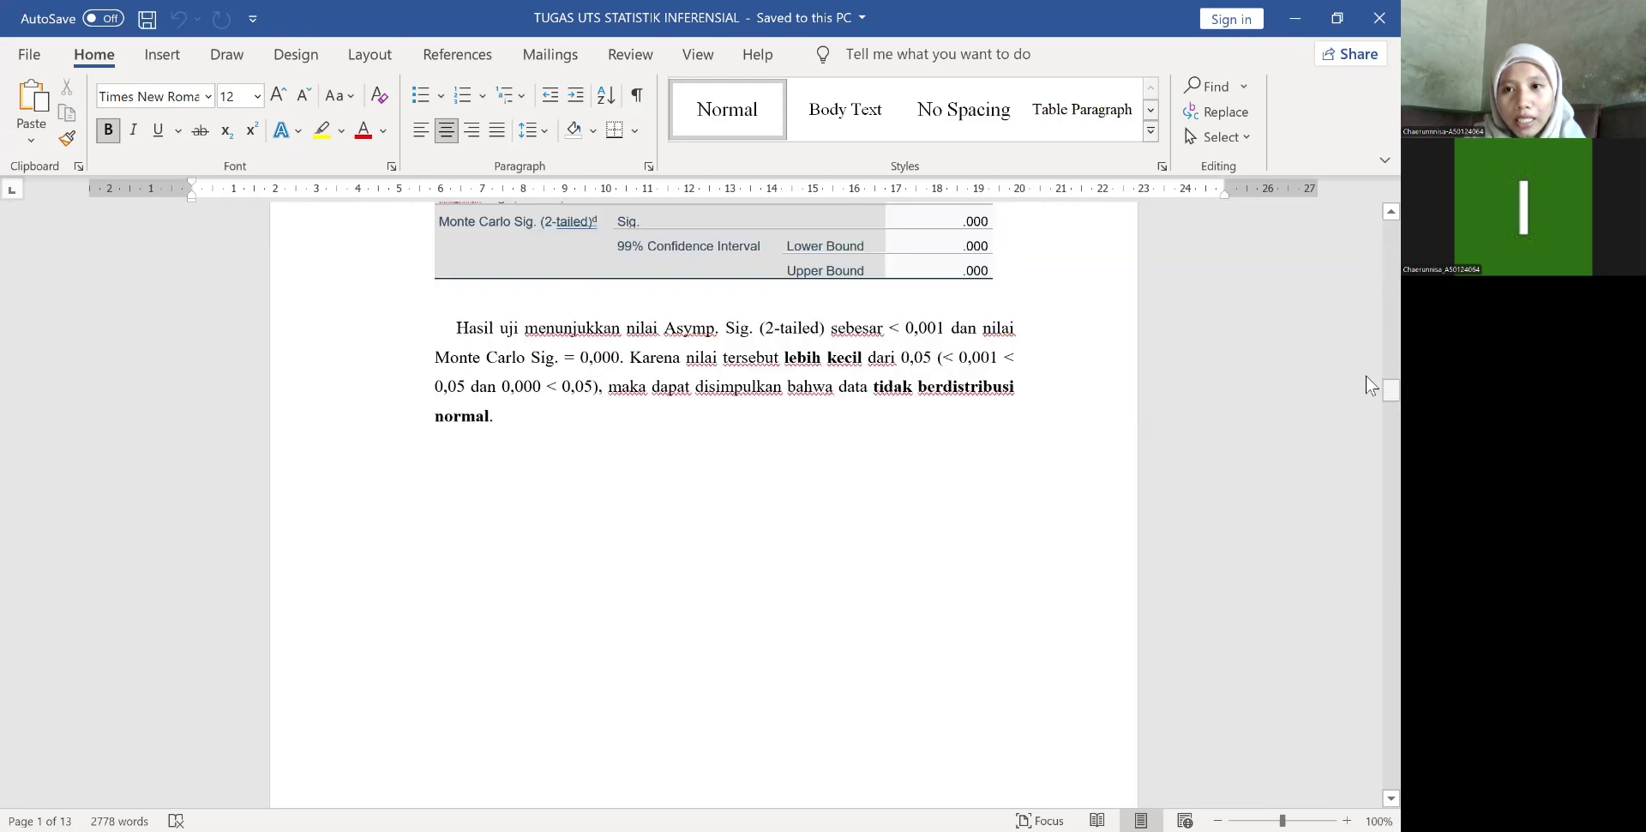
Step: Review the full One-Sample Kolmogorov-Smirnov Test table together with the paragraph interpreting it
scroll(1366, 375, "up", 5)
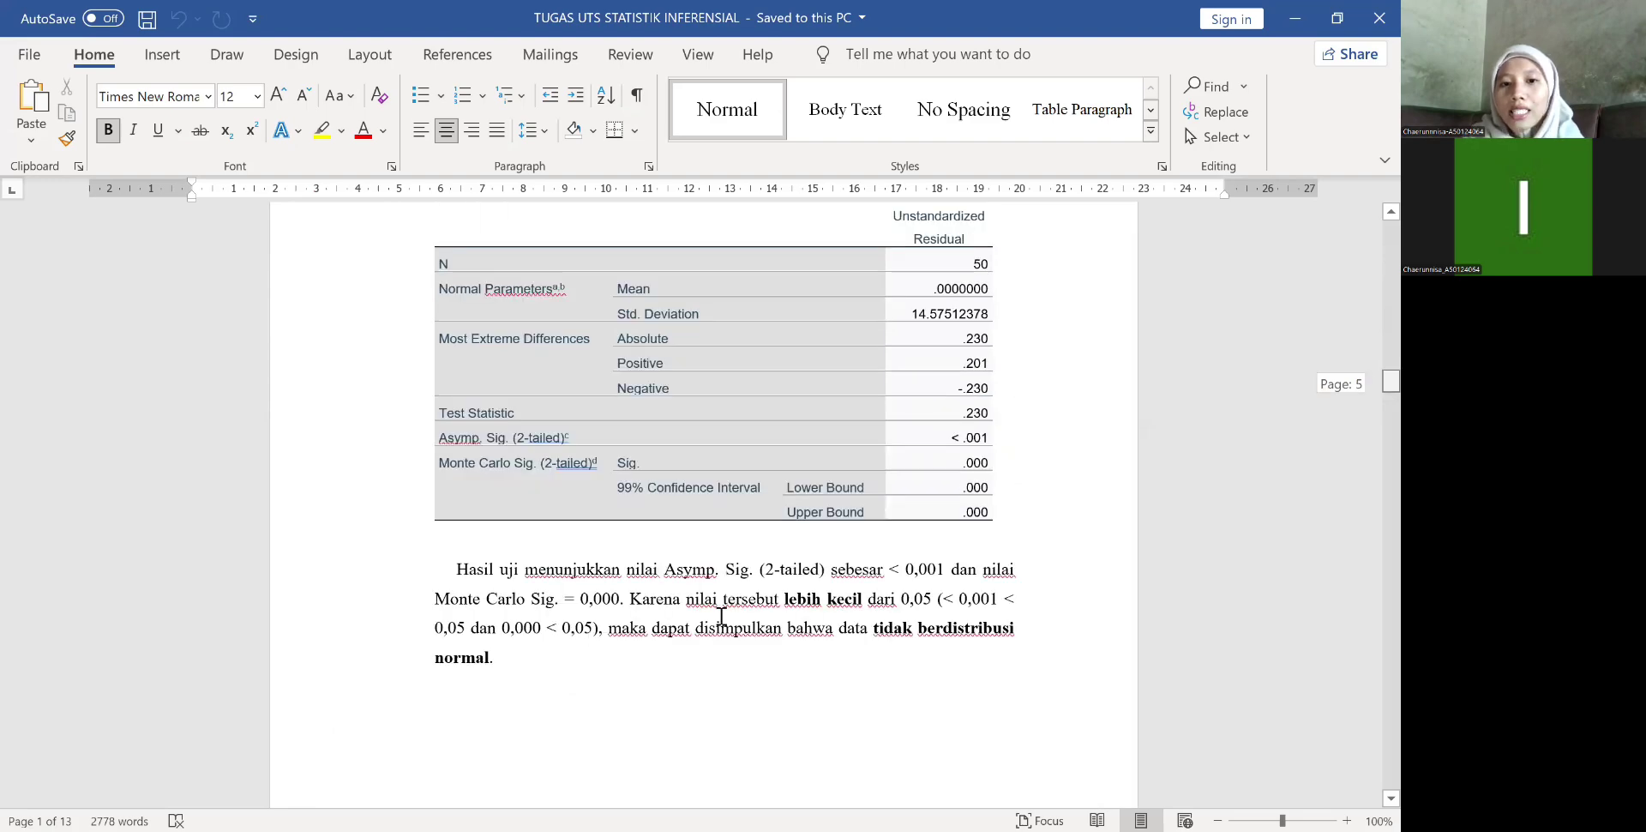
scroll(705, 623, "up", 2)
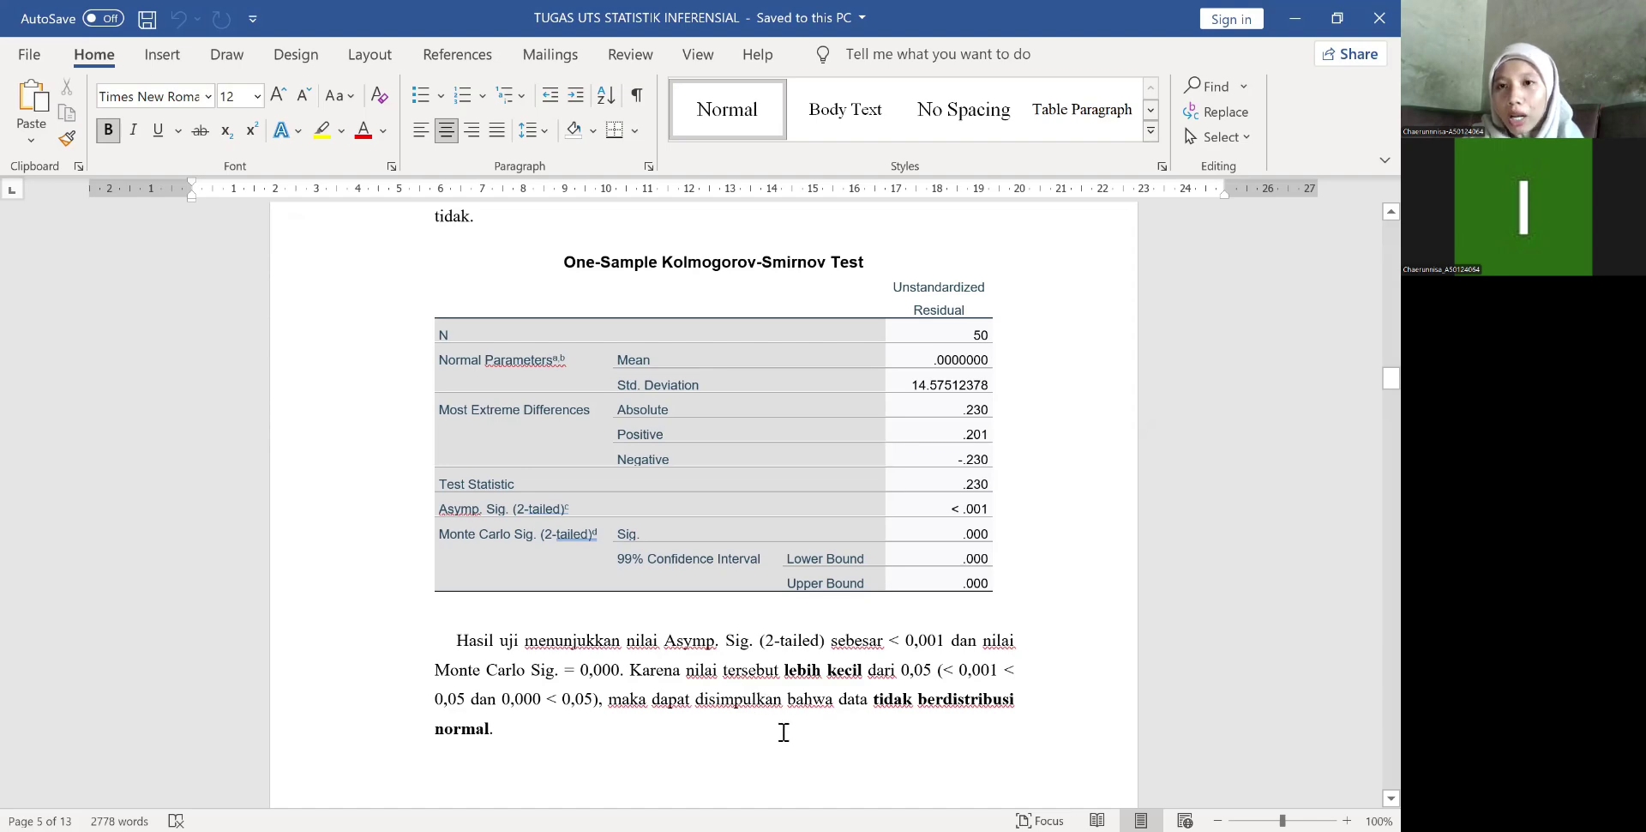
Step: Switch to SPSS, include the homogeneity of variance test in the One-Way ANOVA of Kemandirian Belajar siswa by Disiplin Belajar Siswa, and run it
key("alt+Tab")
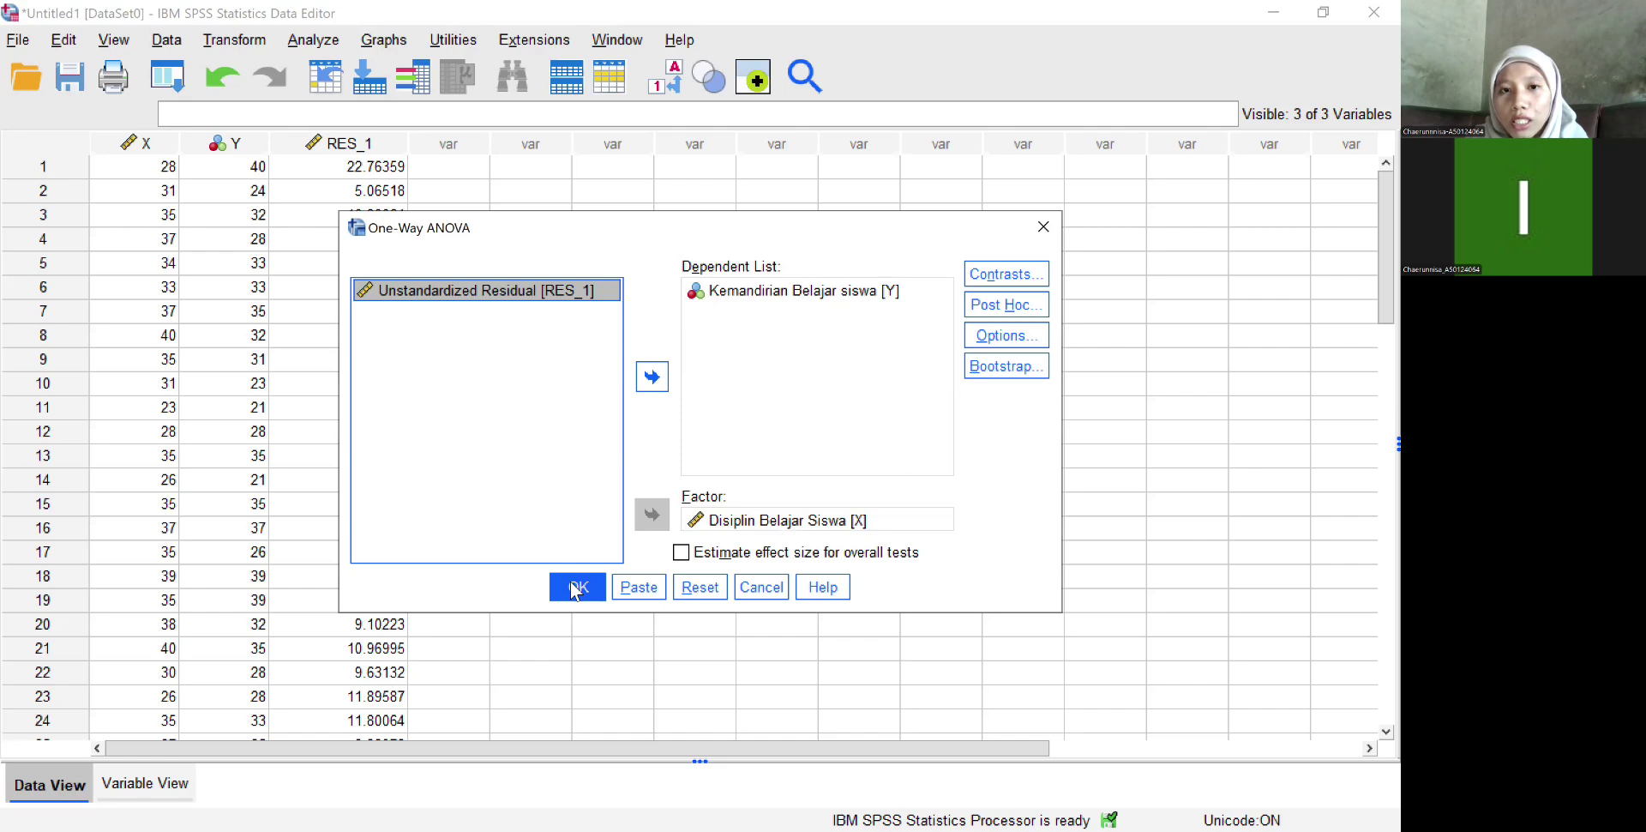
key("alt+o")
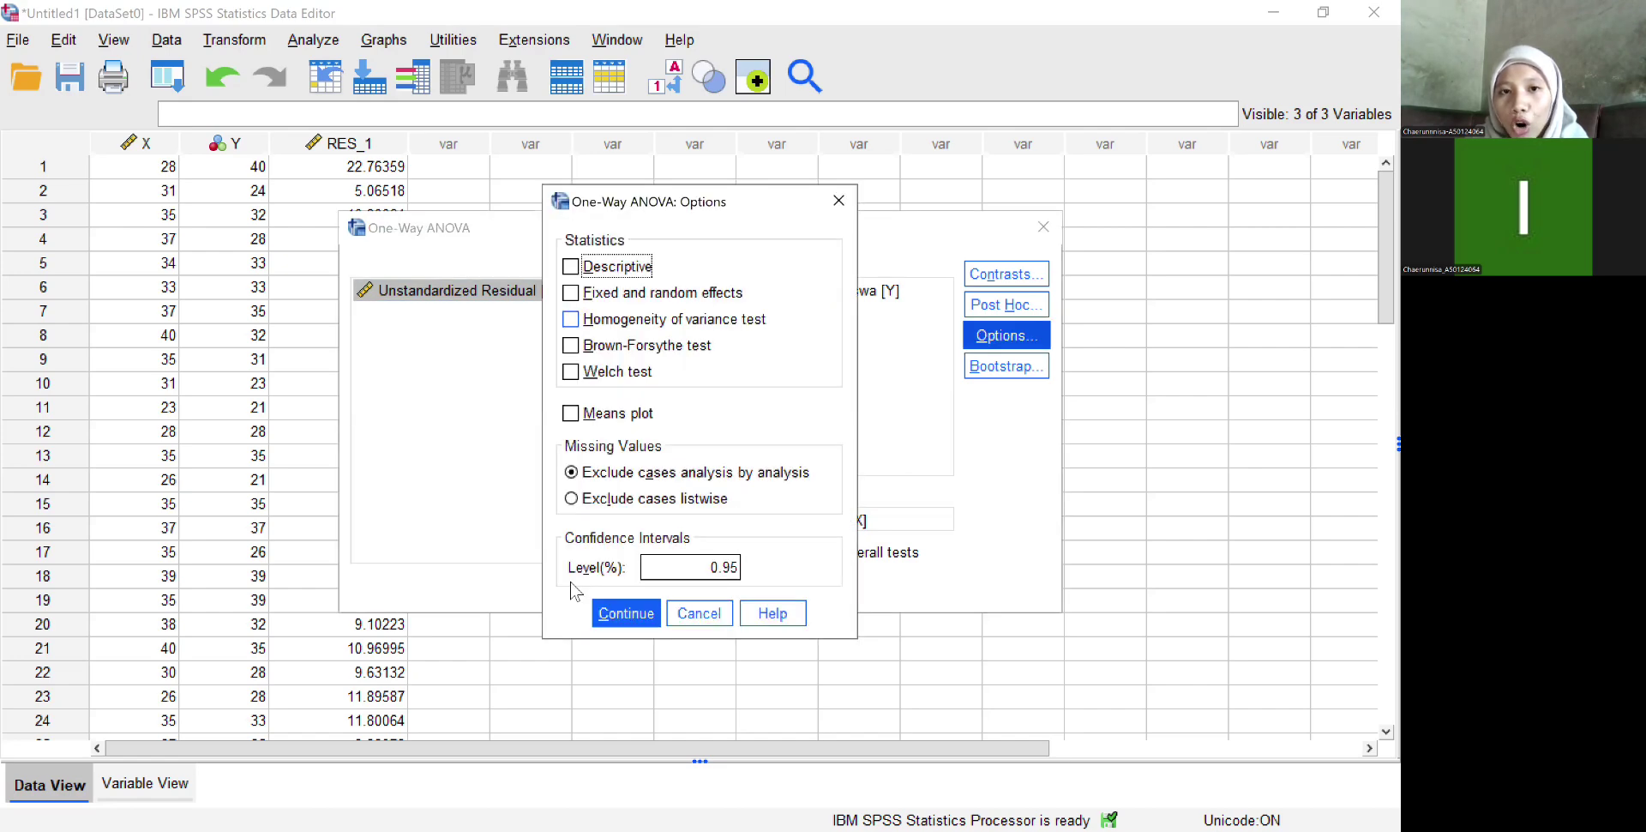
key("Tab")
key("Tab")
key("space")
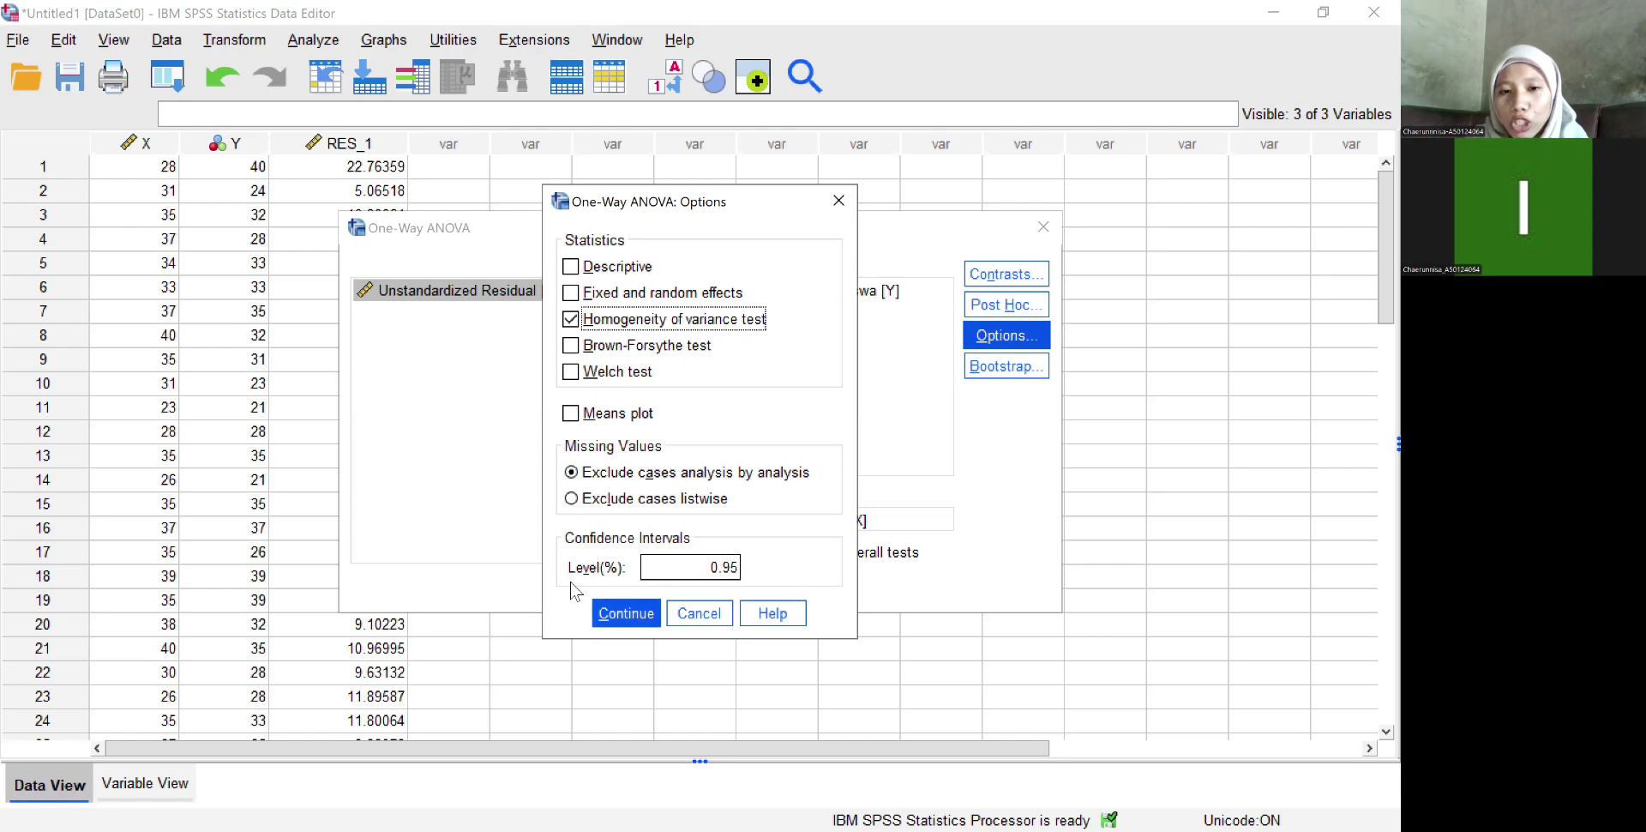
key("Return")
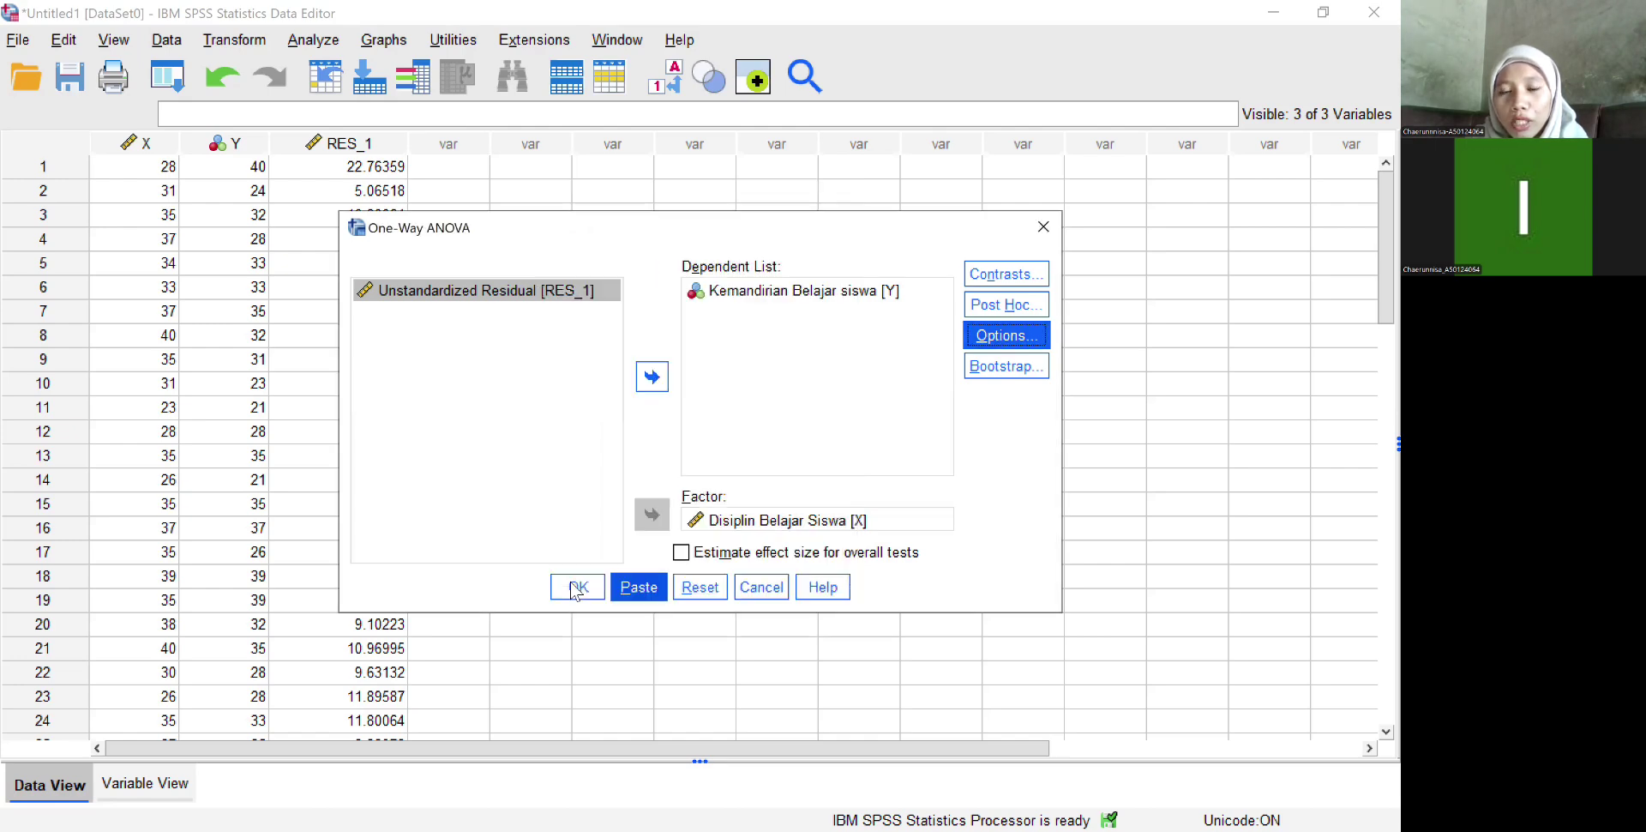
left_click(574, 590)
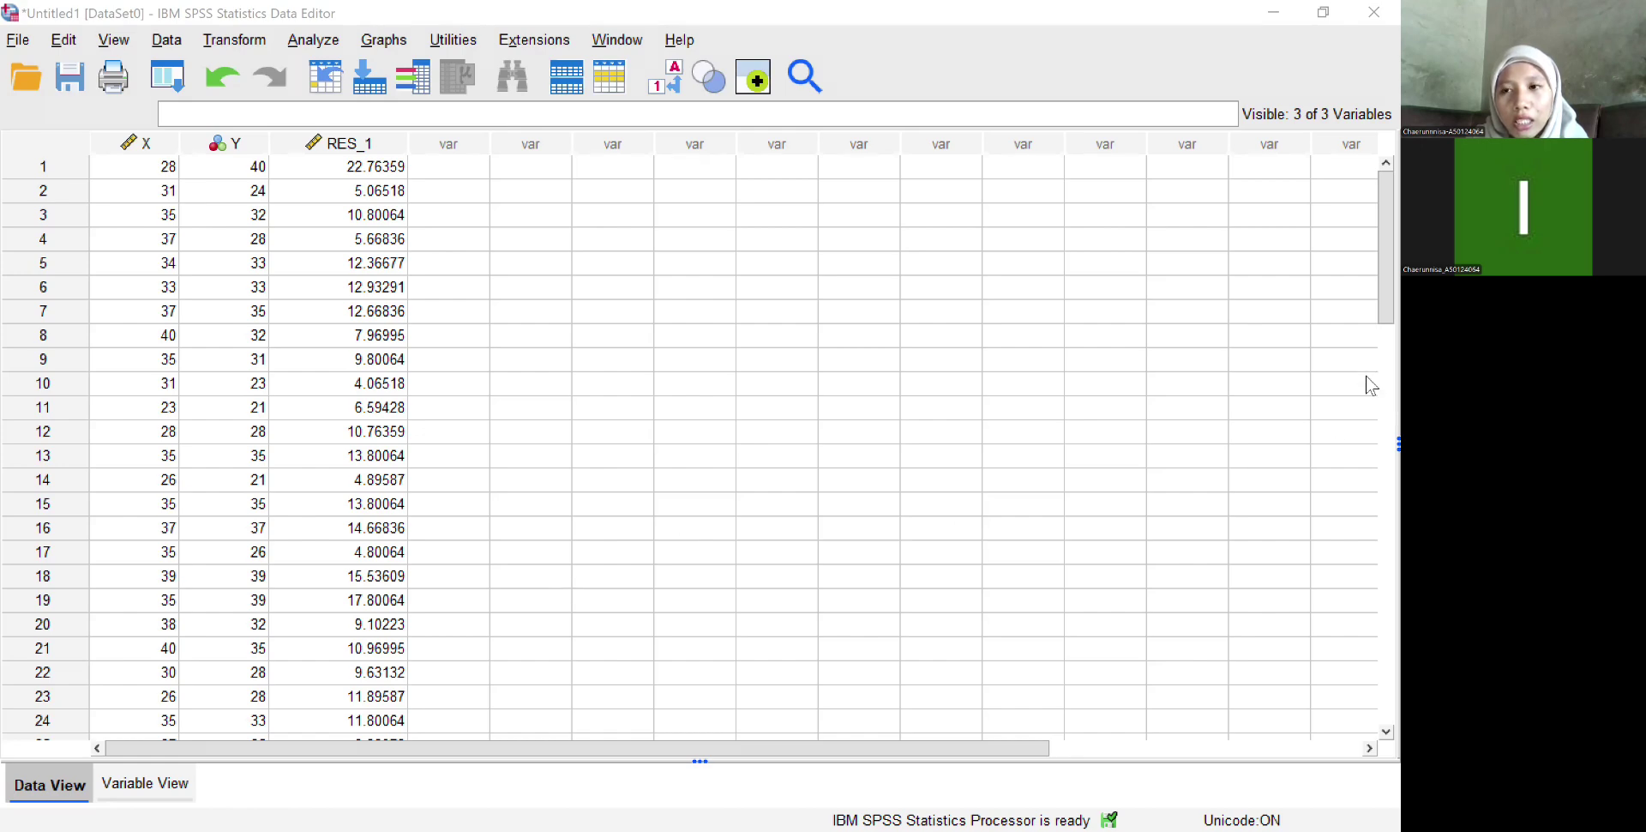
Step: Switch to the Word document and examine the Hasil Uji Homogenitas table and its interpretation
key("alt+Tab")
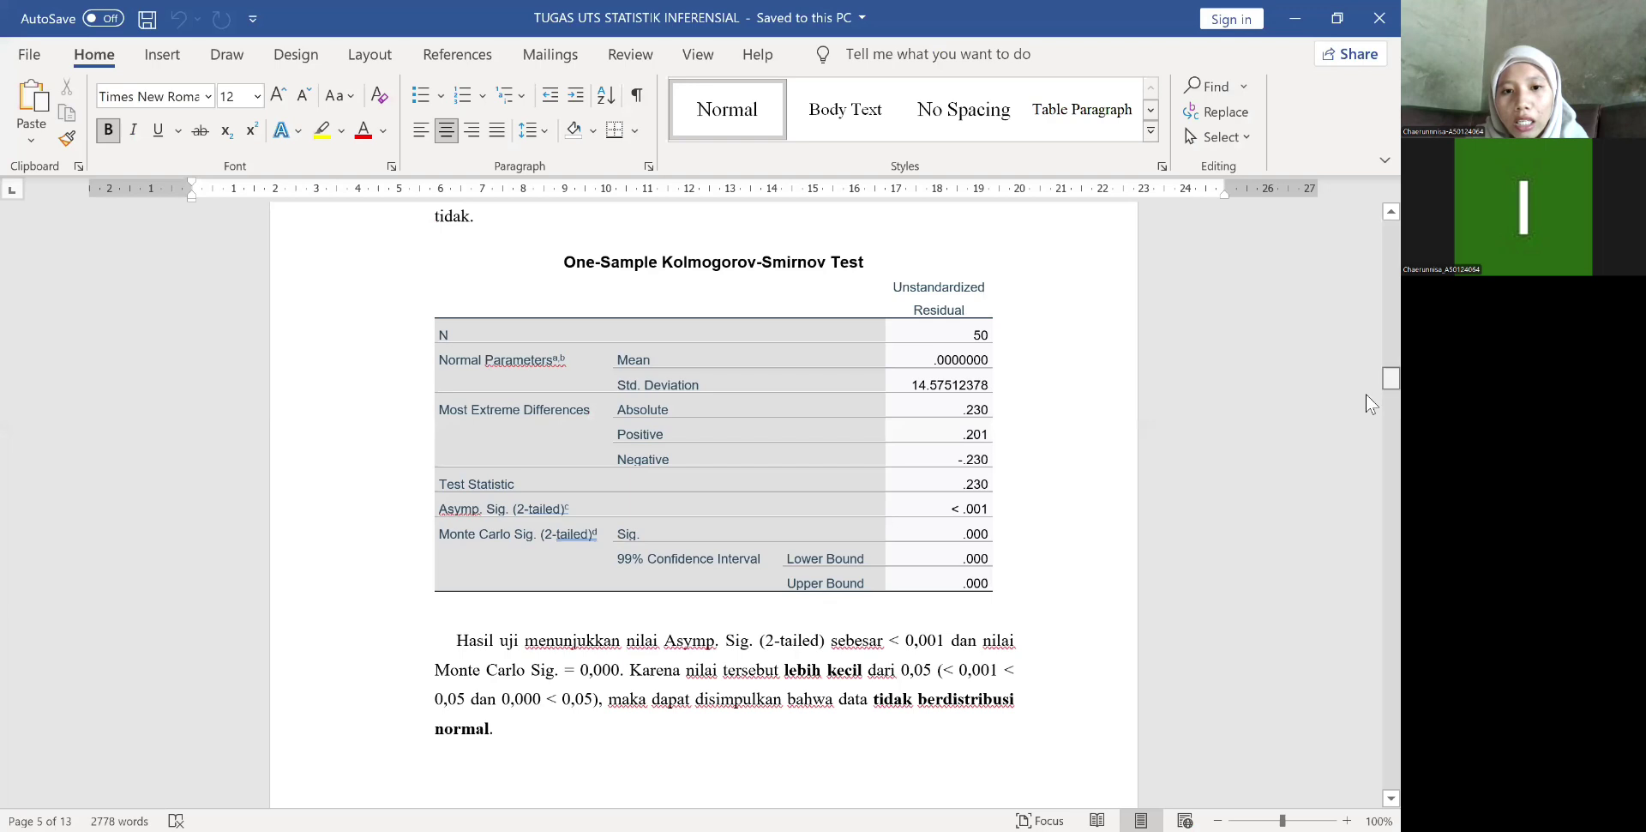
scroll(1366, 413, "down", 5)
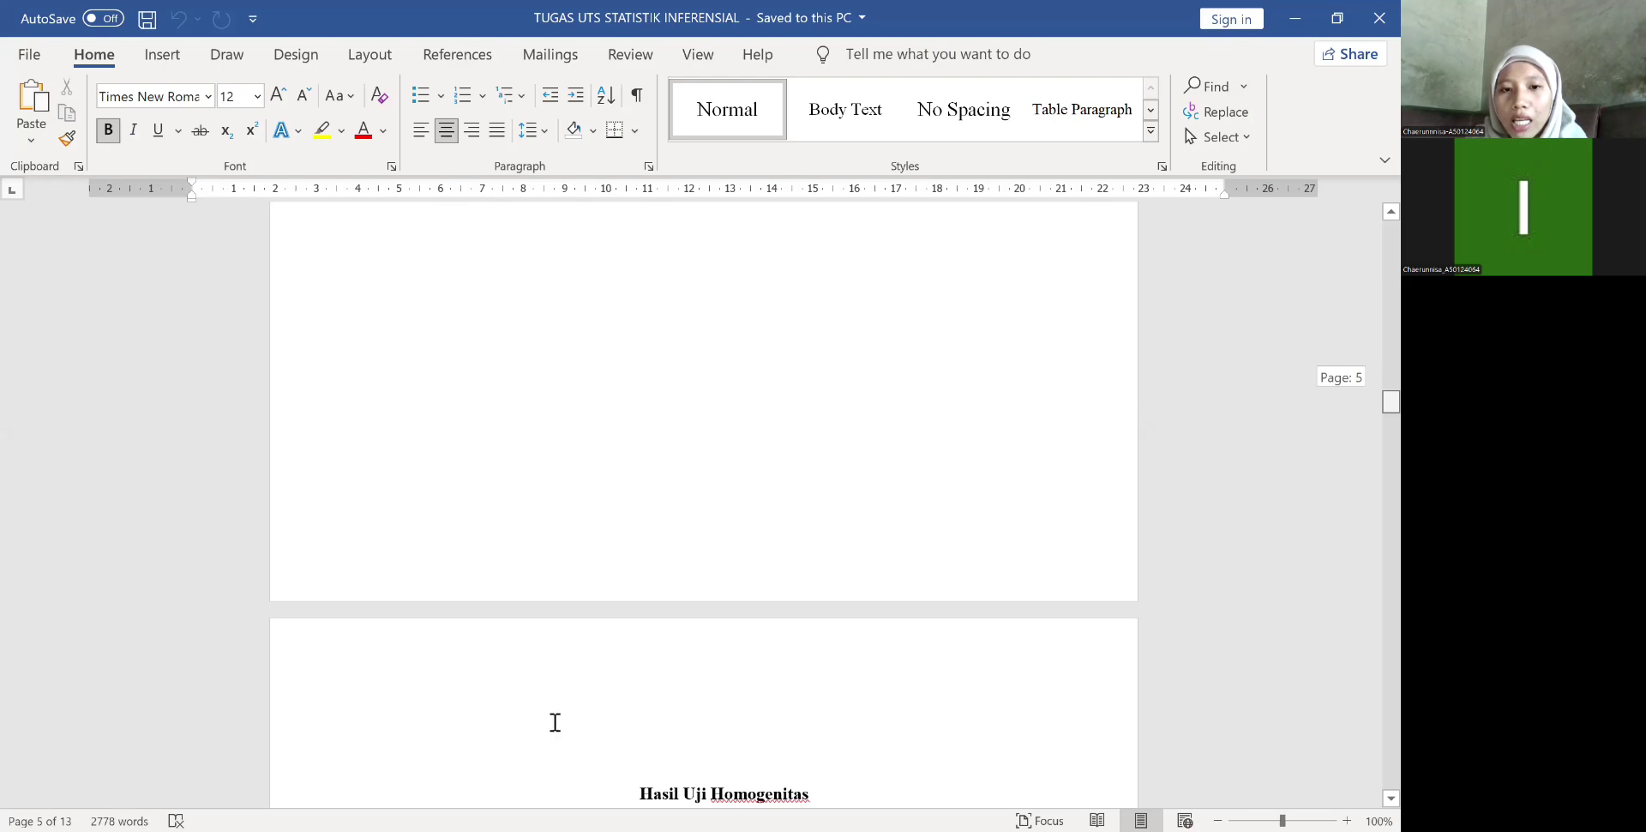
scroll(555, 721, "down", 5)
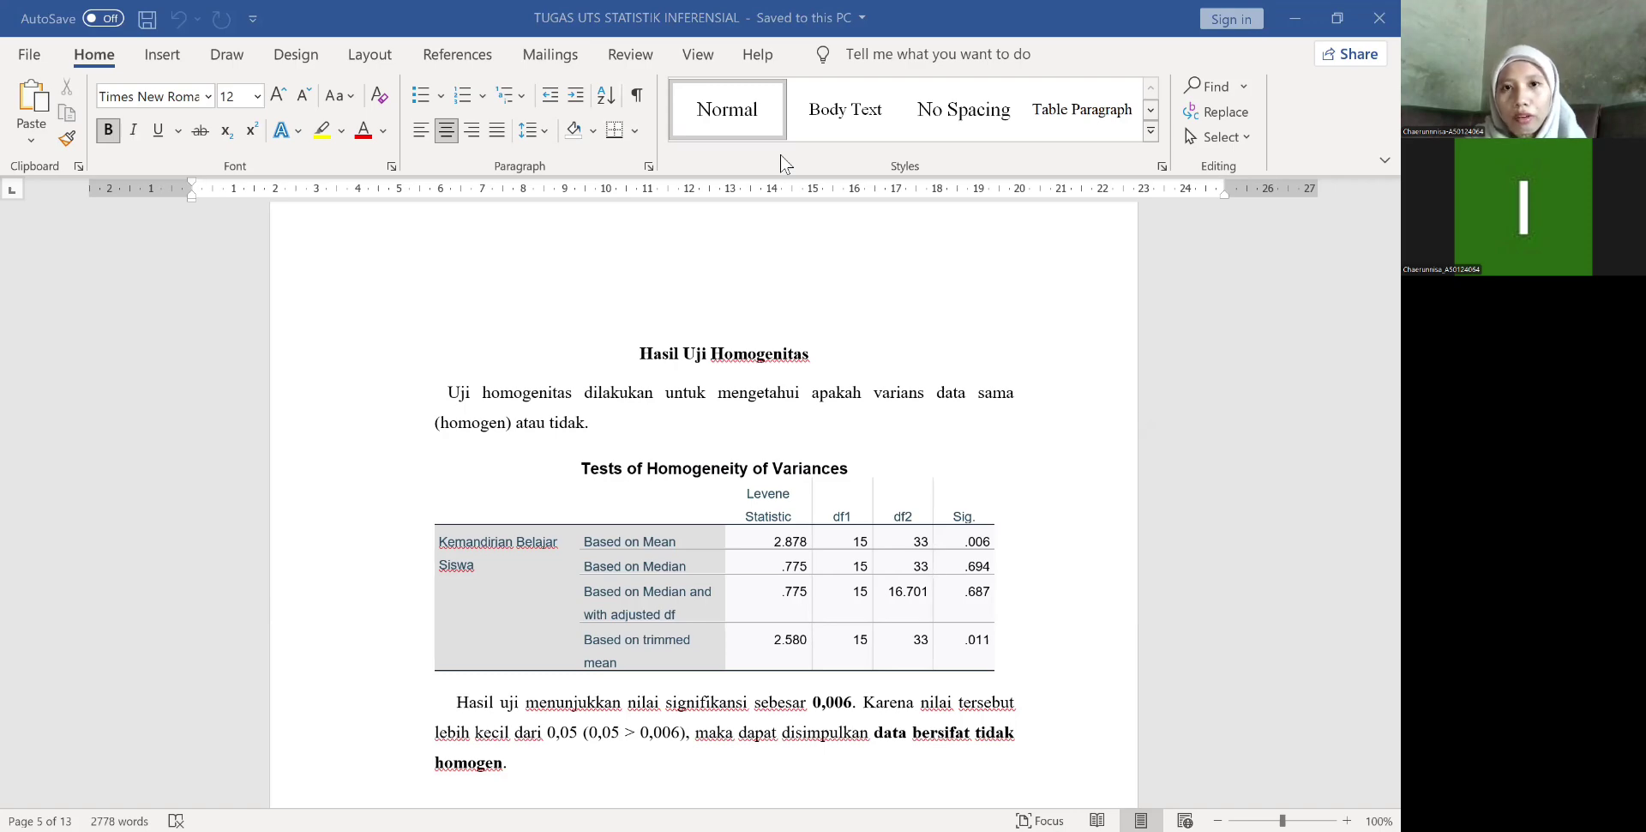
Step: In SPSS, set up a Means comparison with Disiplin Belajar Siswa as independent and Kemandirian Belajar siswa as dependent variable
key("alt+Tab")
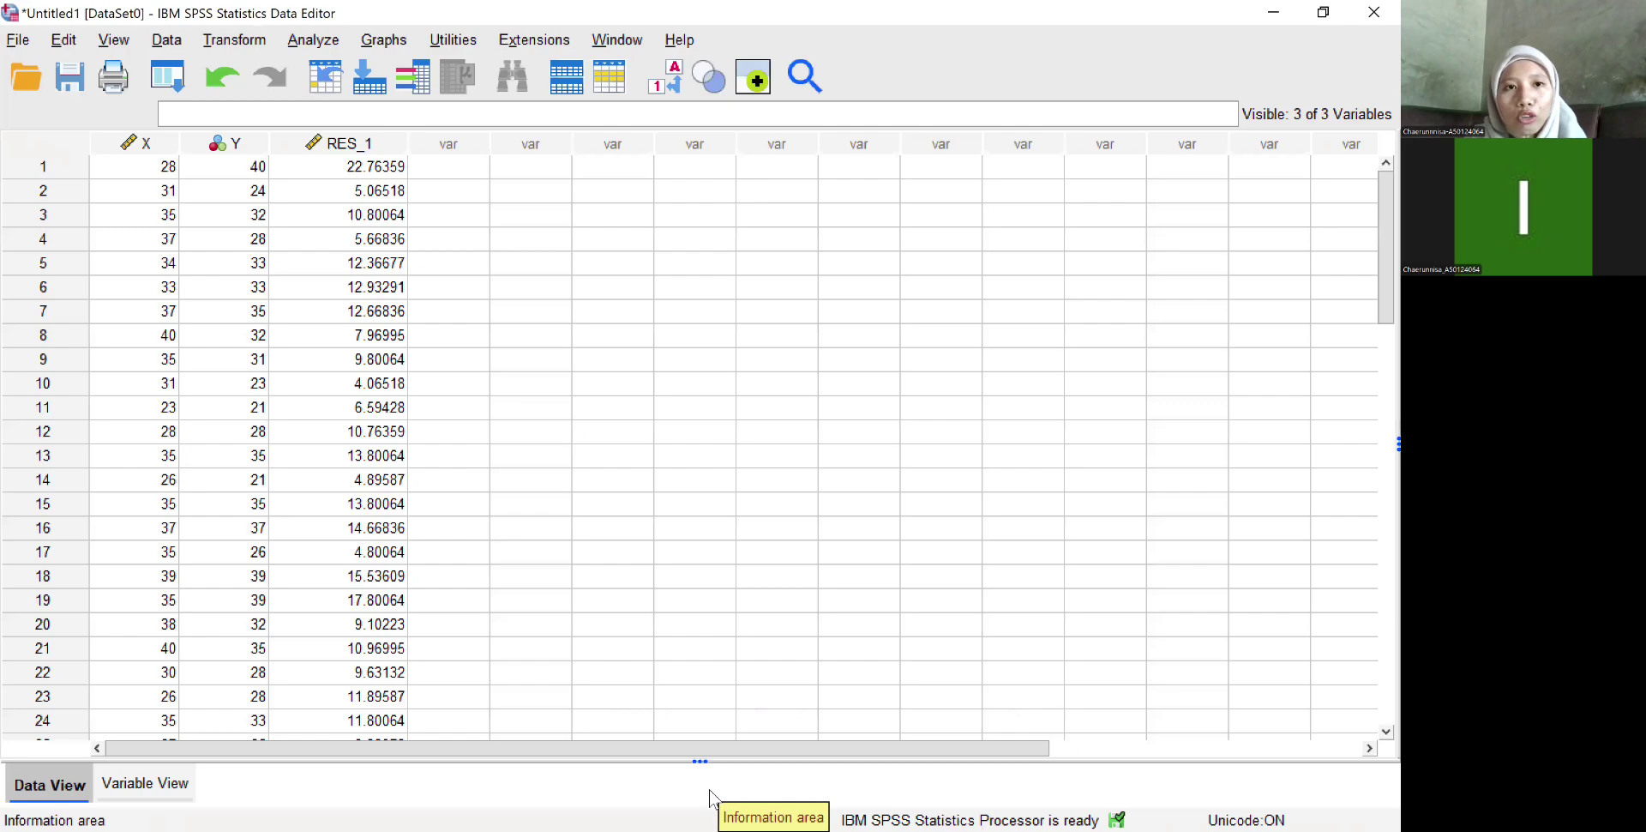
left_click(322, 43)
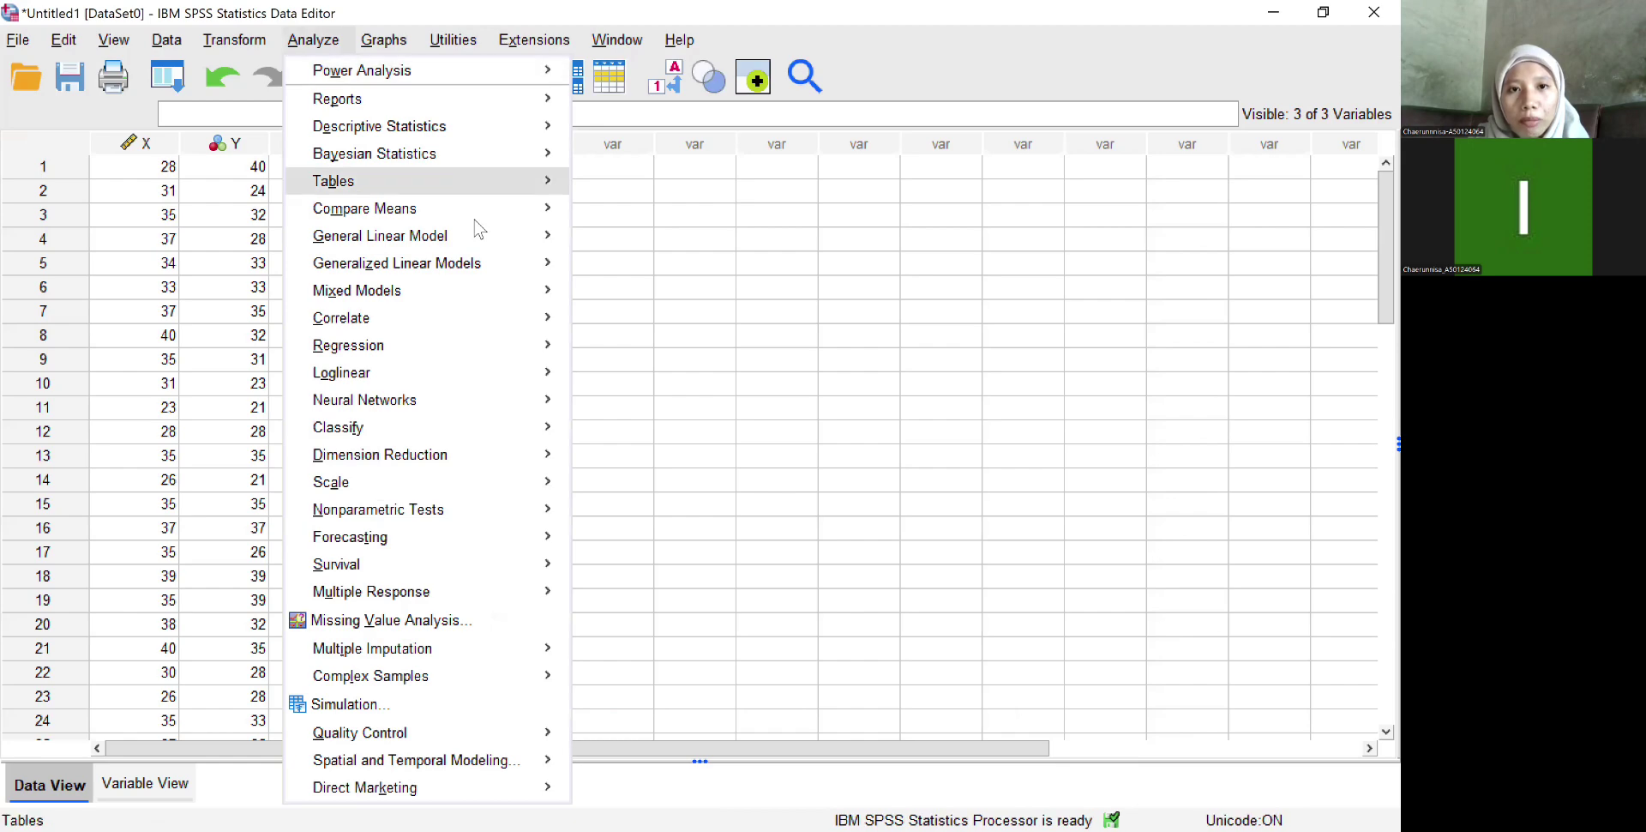
mouse_move(474, 221)
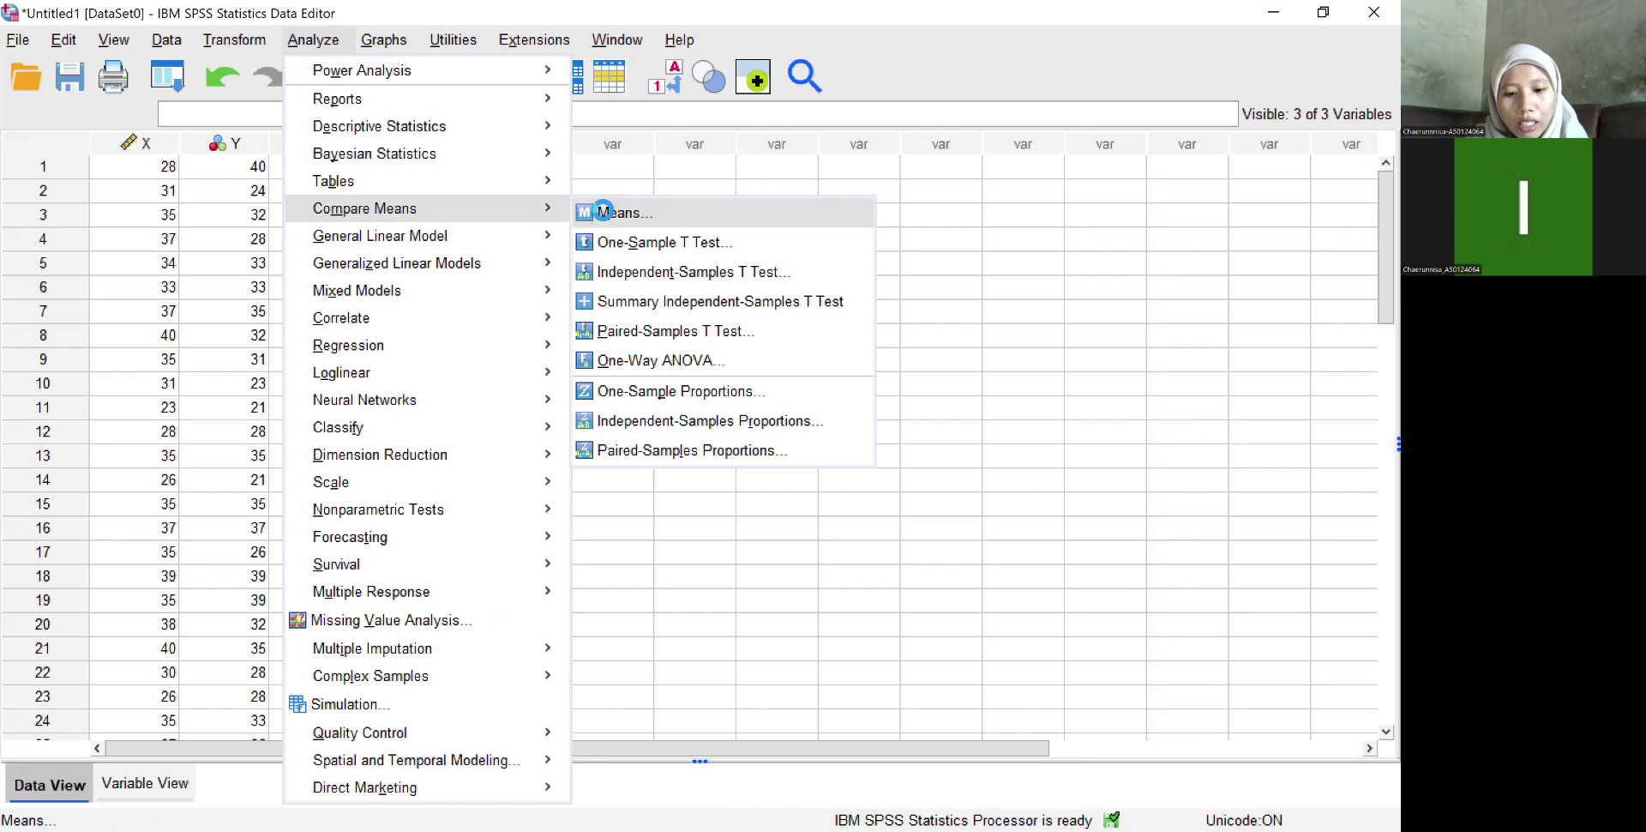
left_click(608, 214)
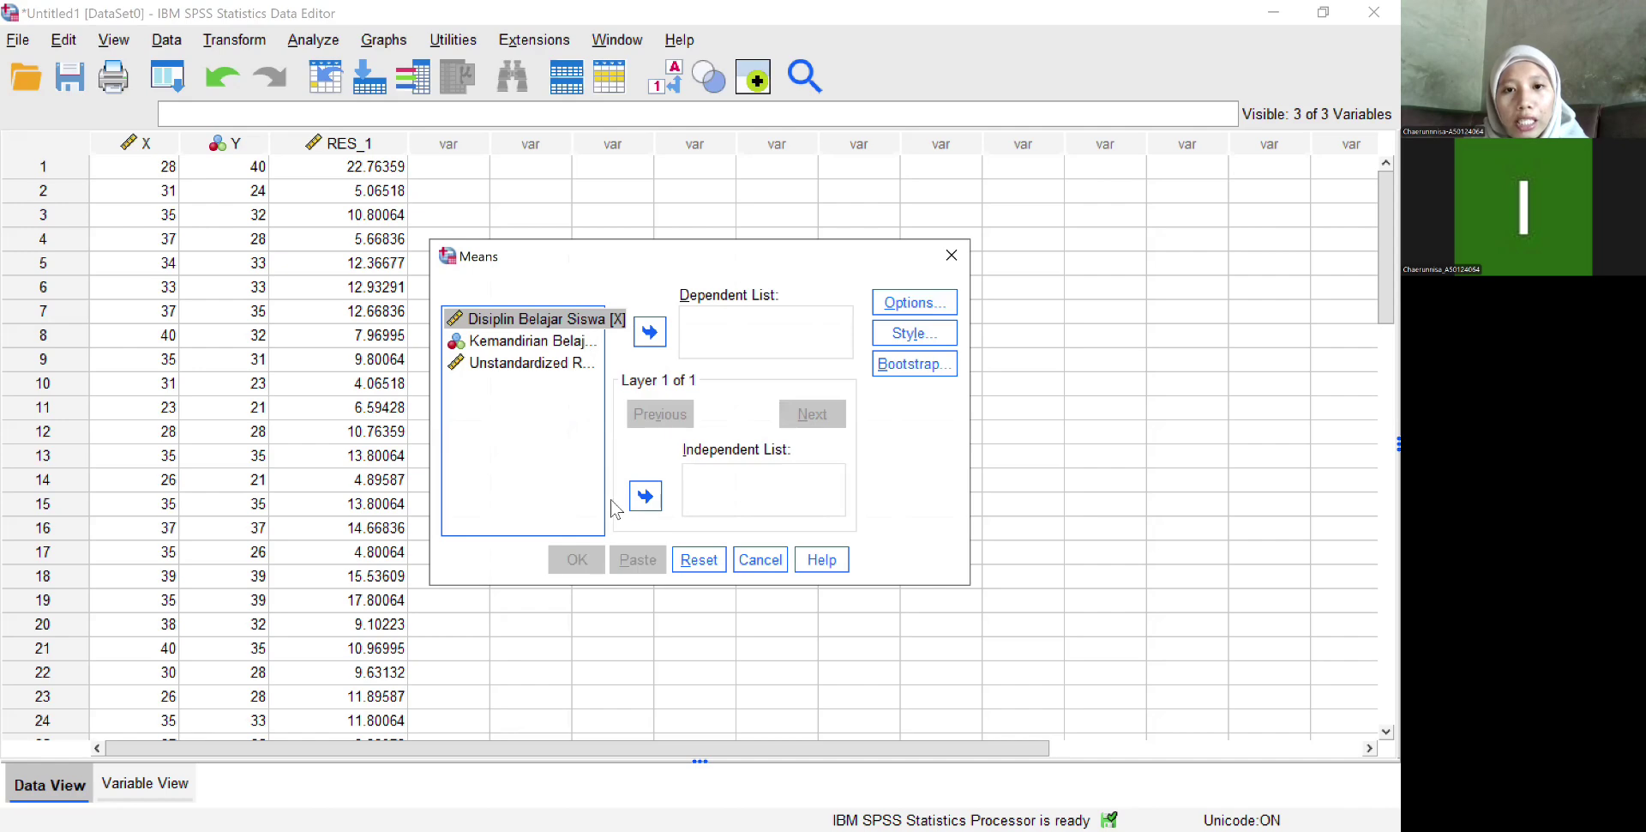
left_click(645, 497)
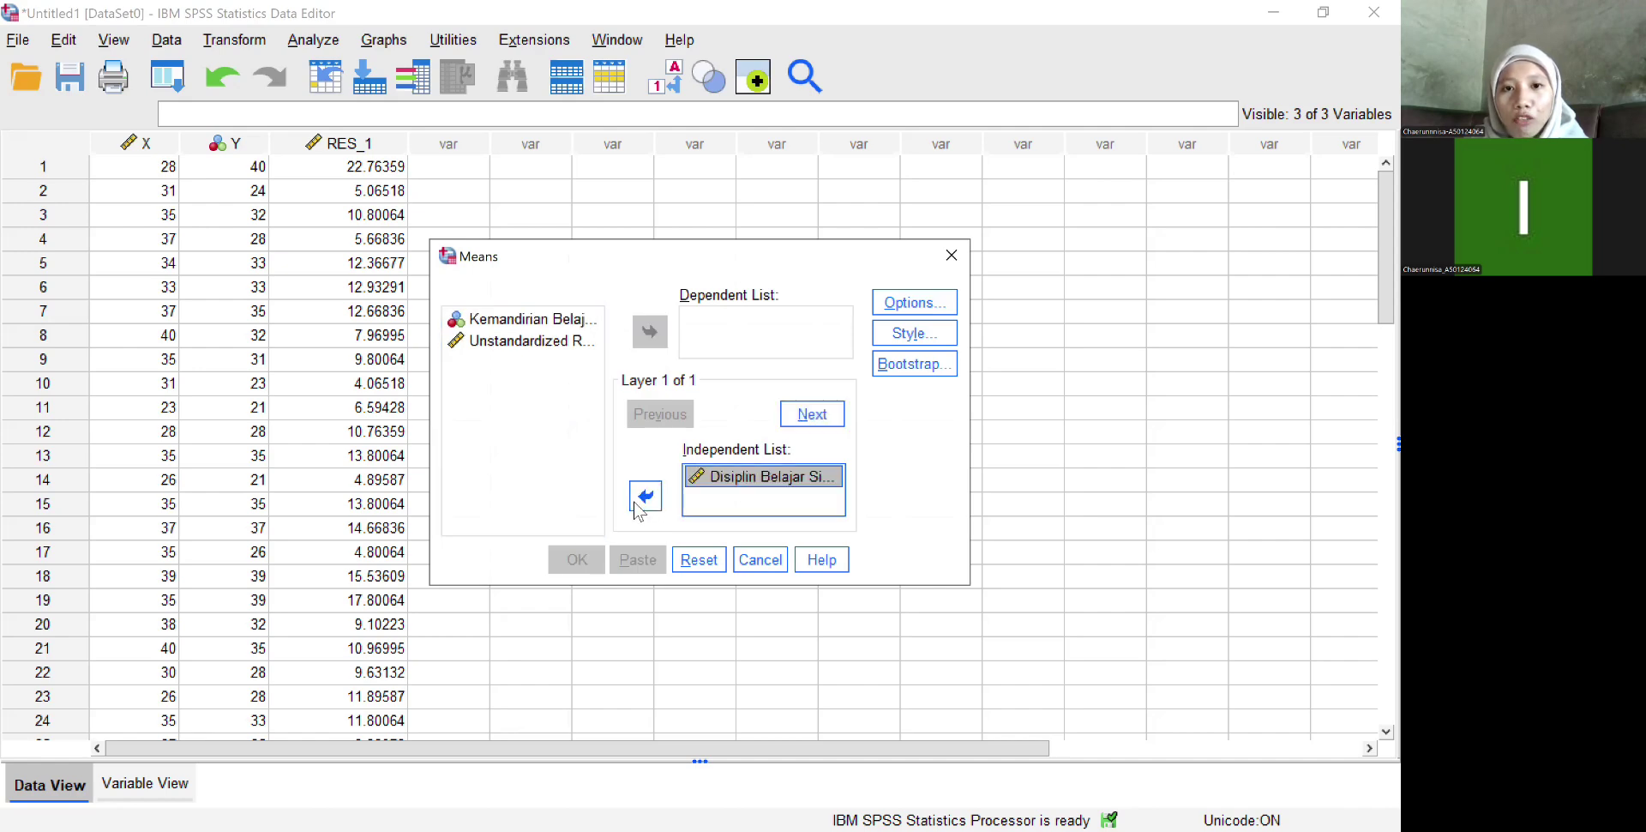
left_click(576, 322)
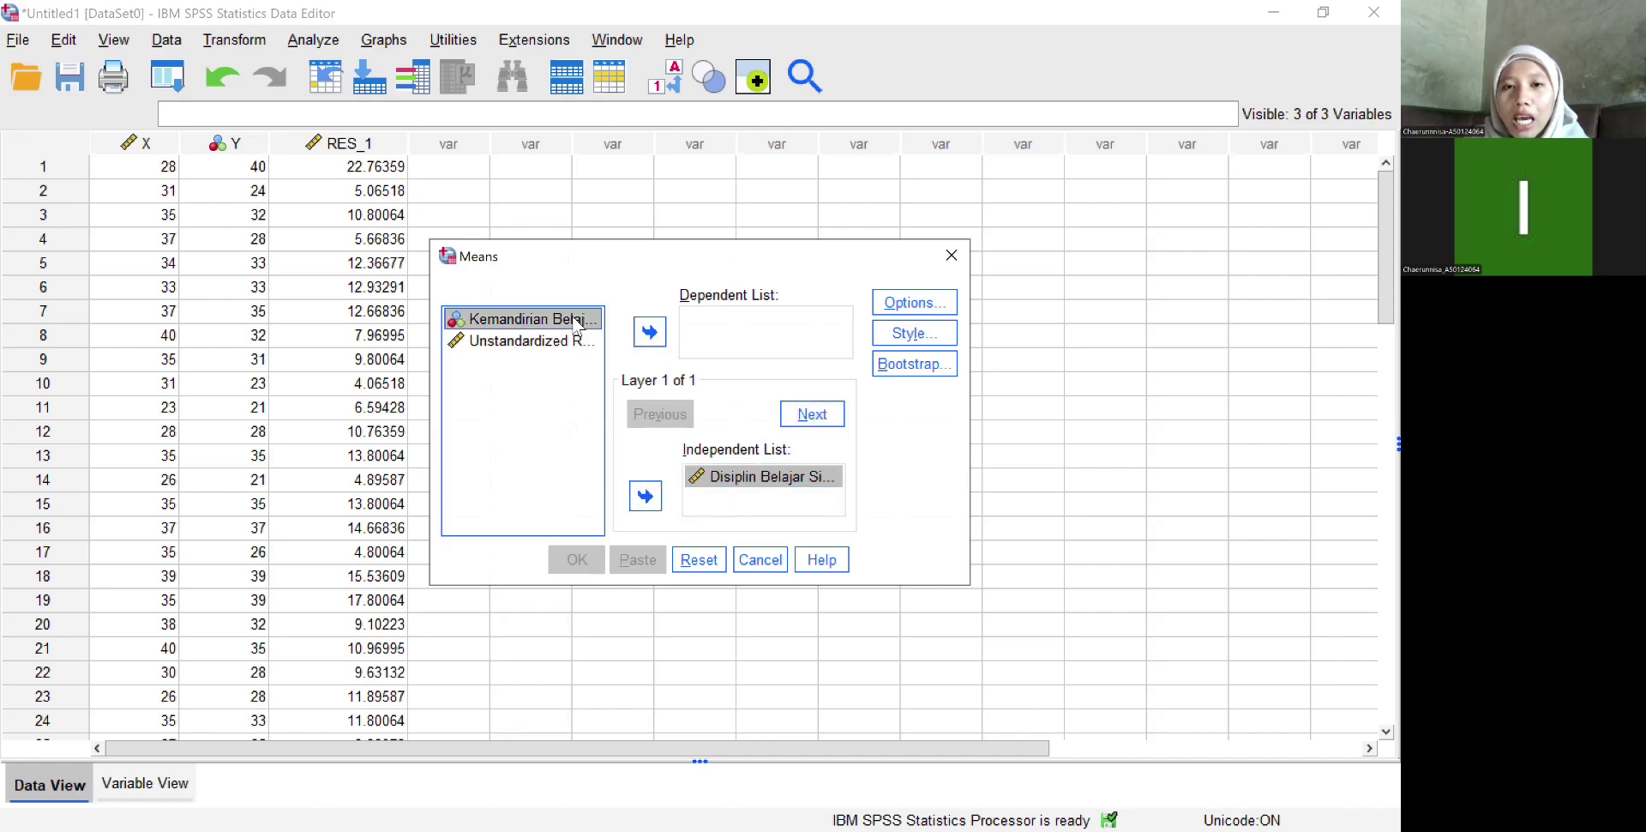
left_click(649, 334)
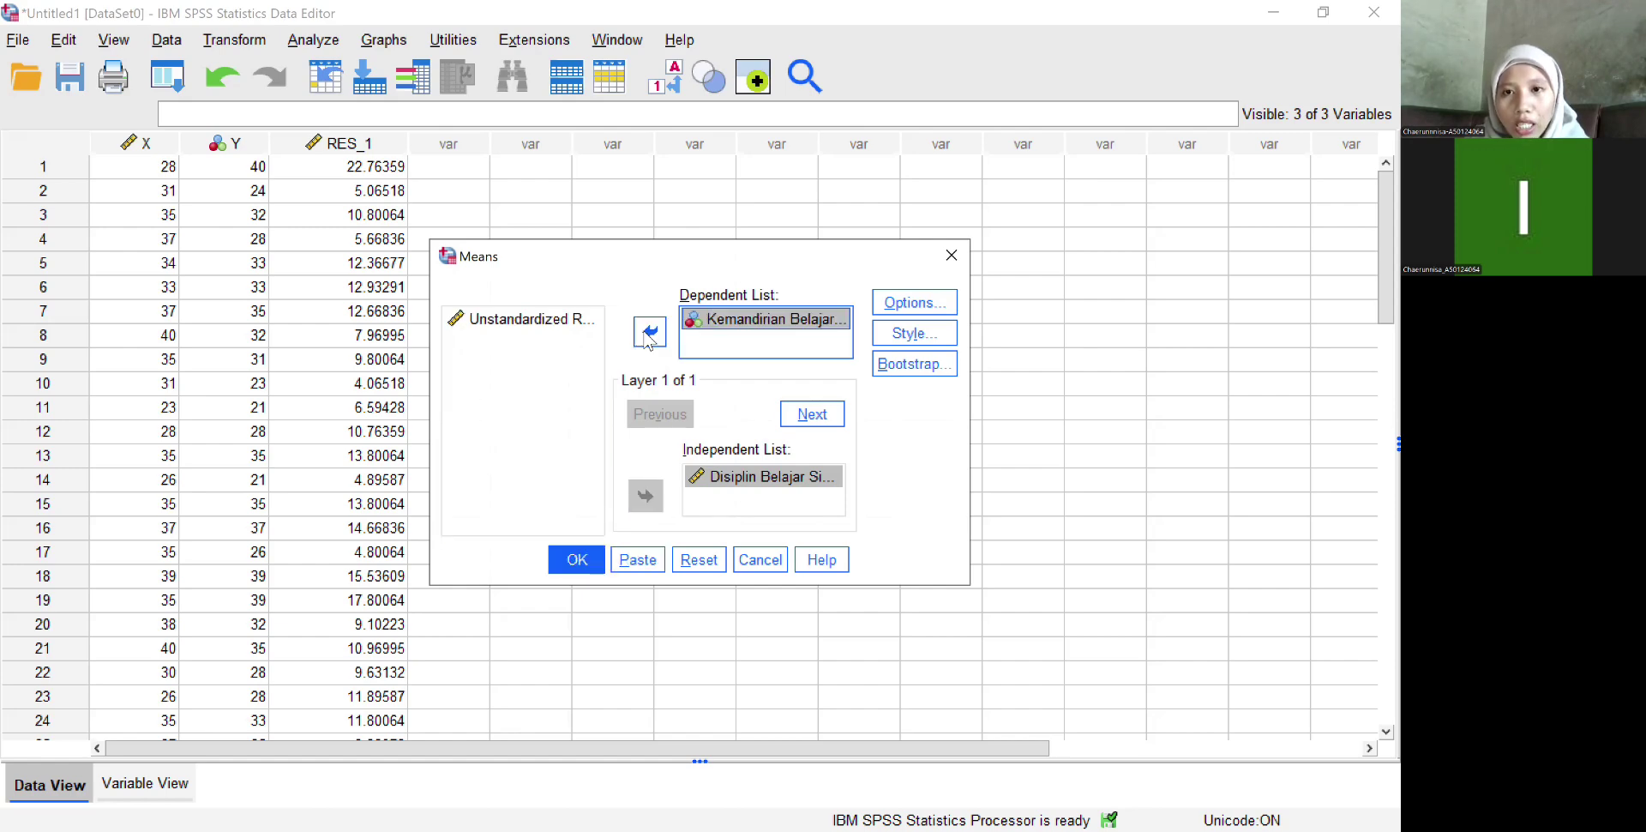
Step: Include the test for linearity in the Means analysis and run it
left_click(900, 300)
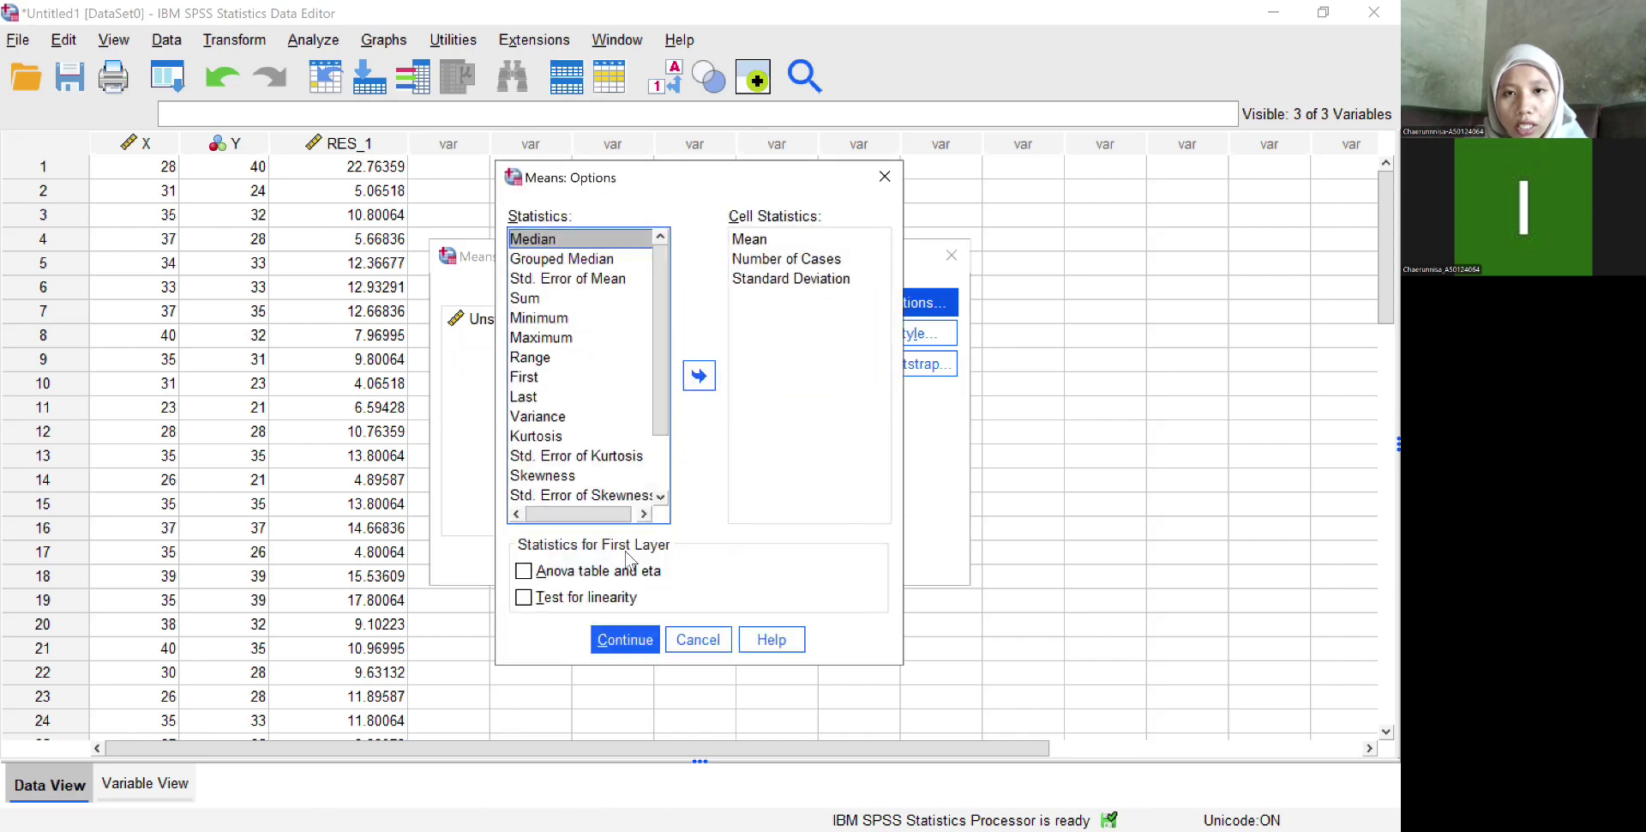
left_click(524, 598)
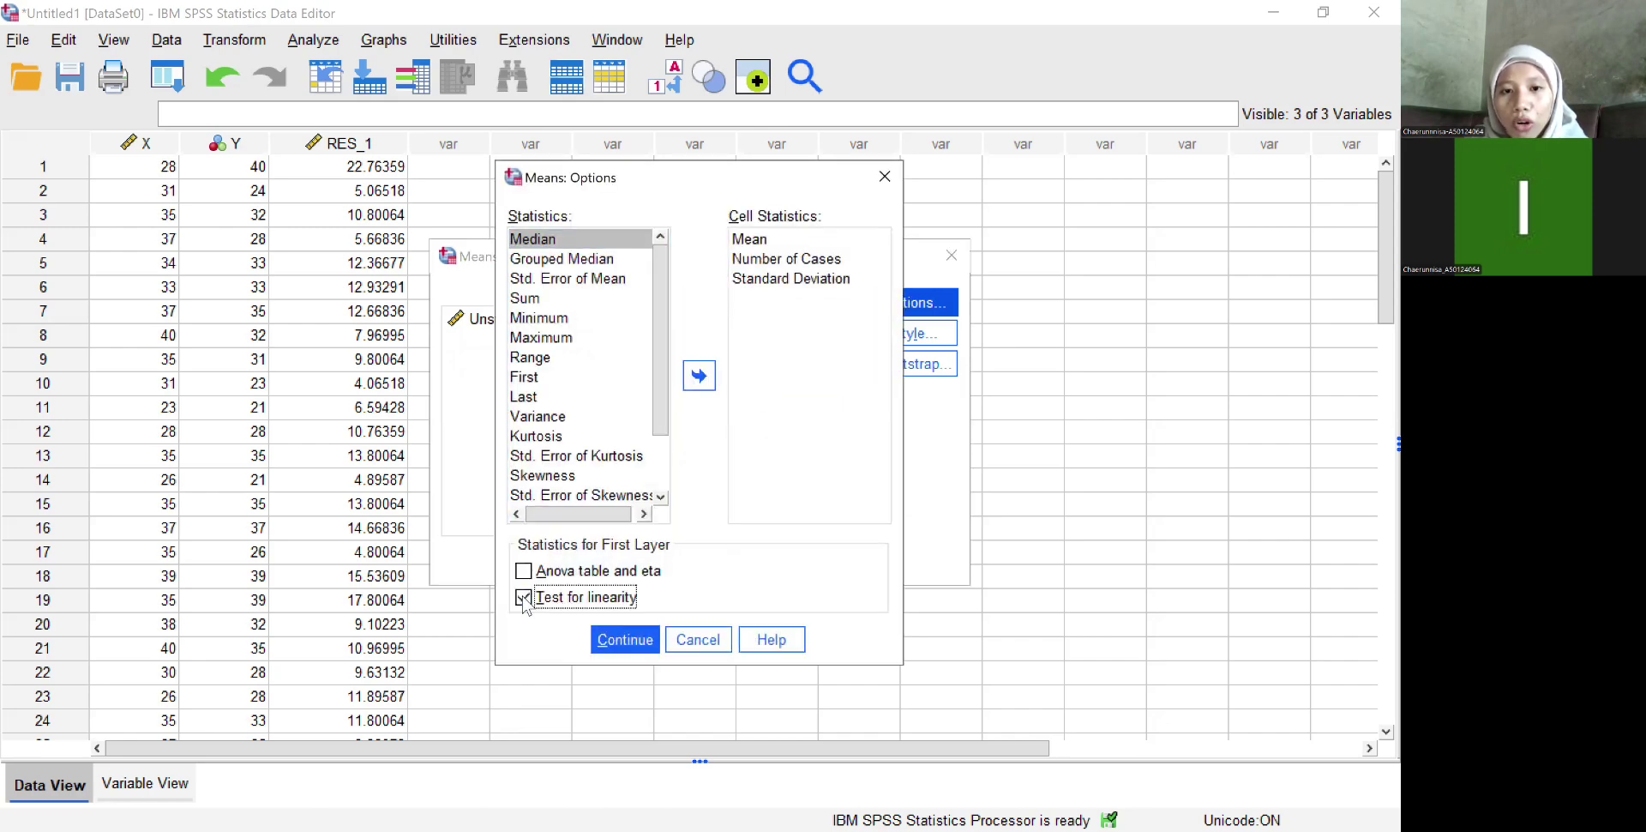
left_click(607, 641)
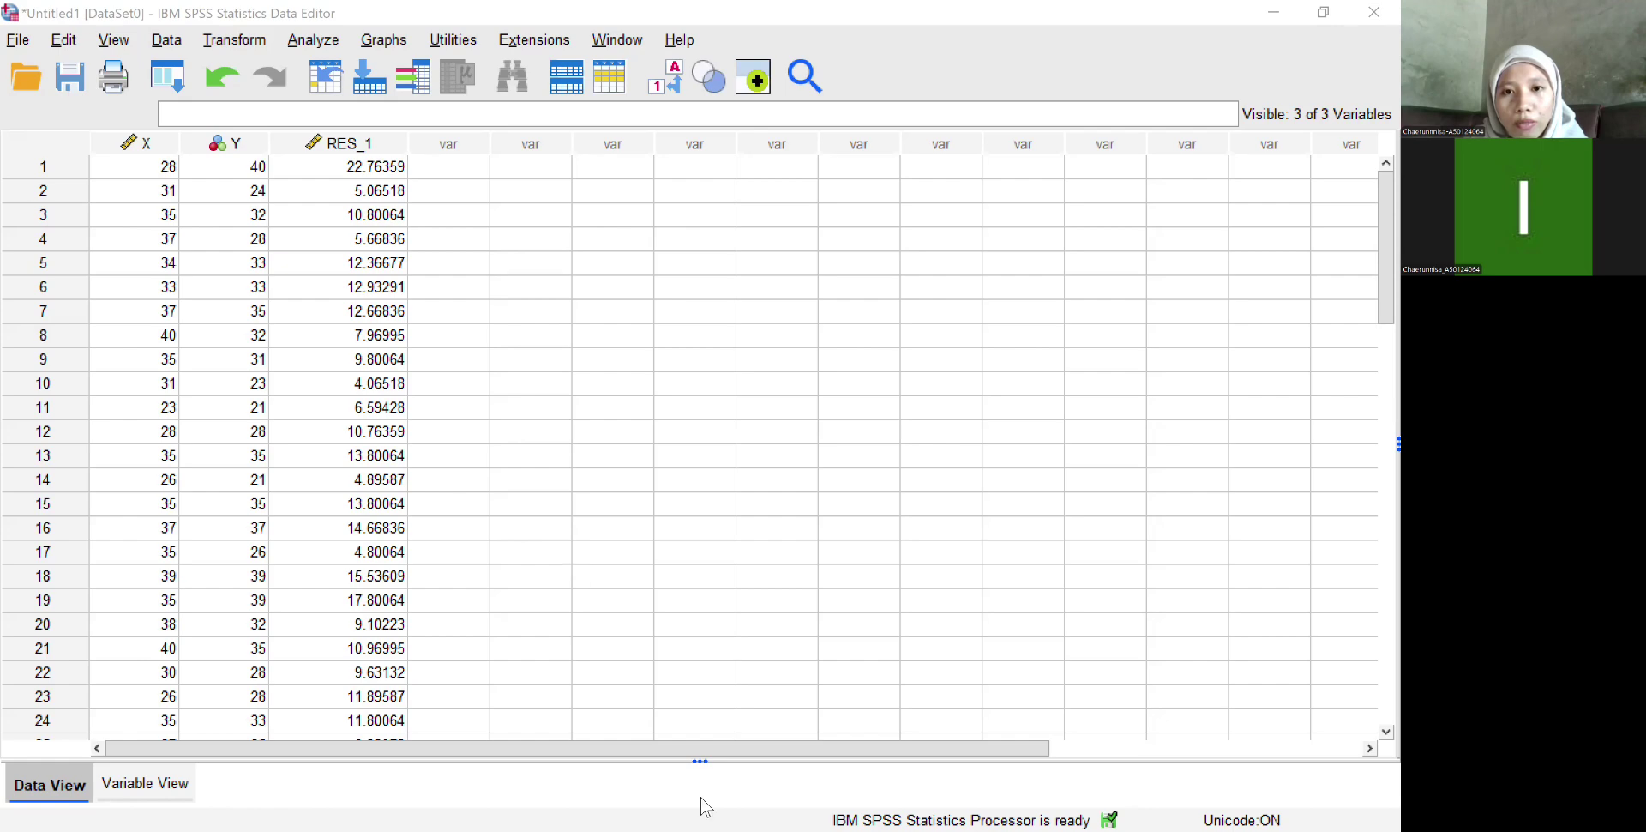
Step: Switch to the Word document and examine the Hasil Uji Linearitas ANOVA table and its interpretation
key("alt+Tab")
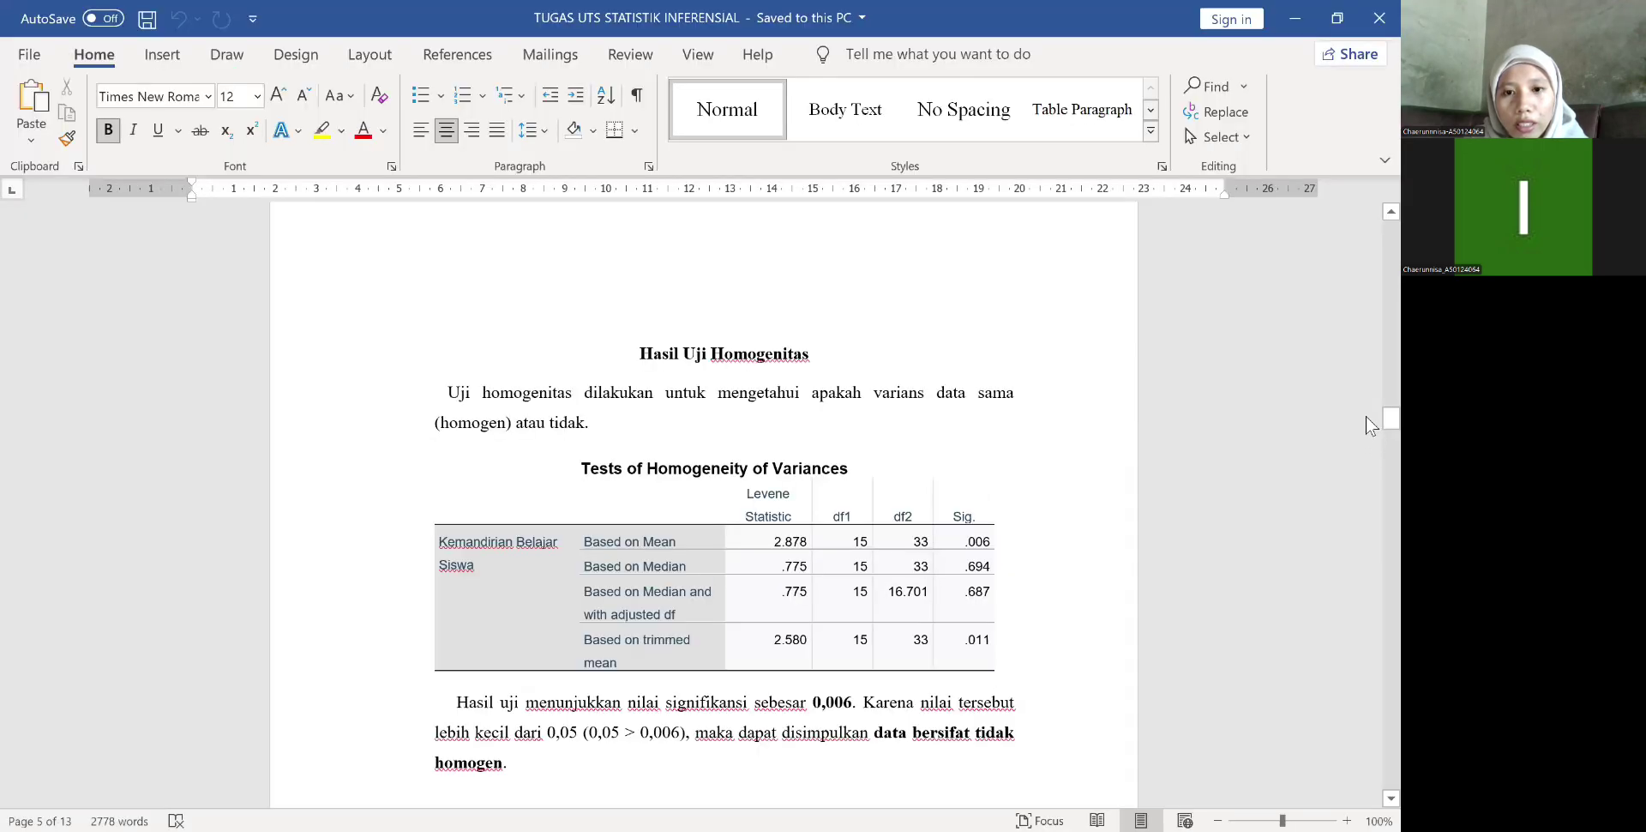
scroll(1366, 434, "down", 5)
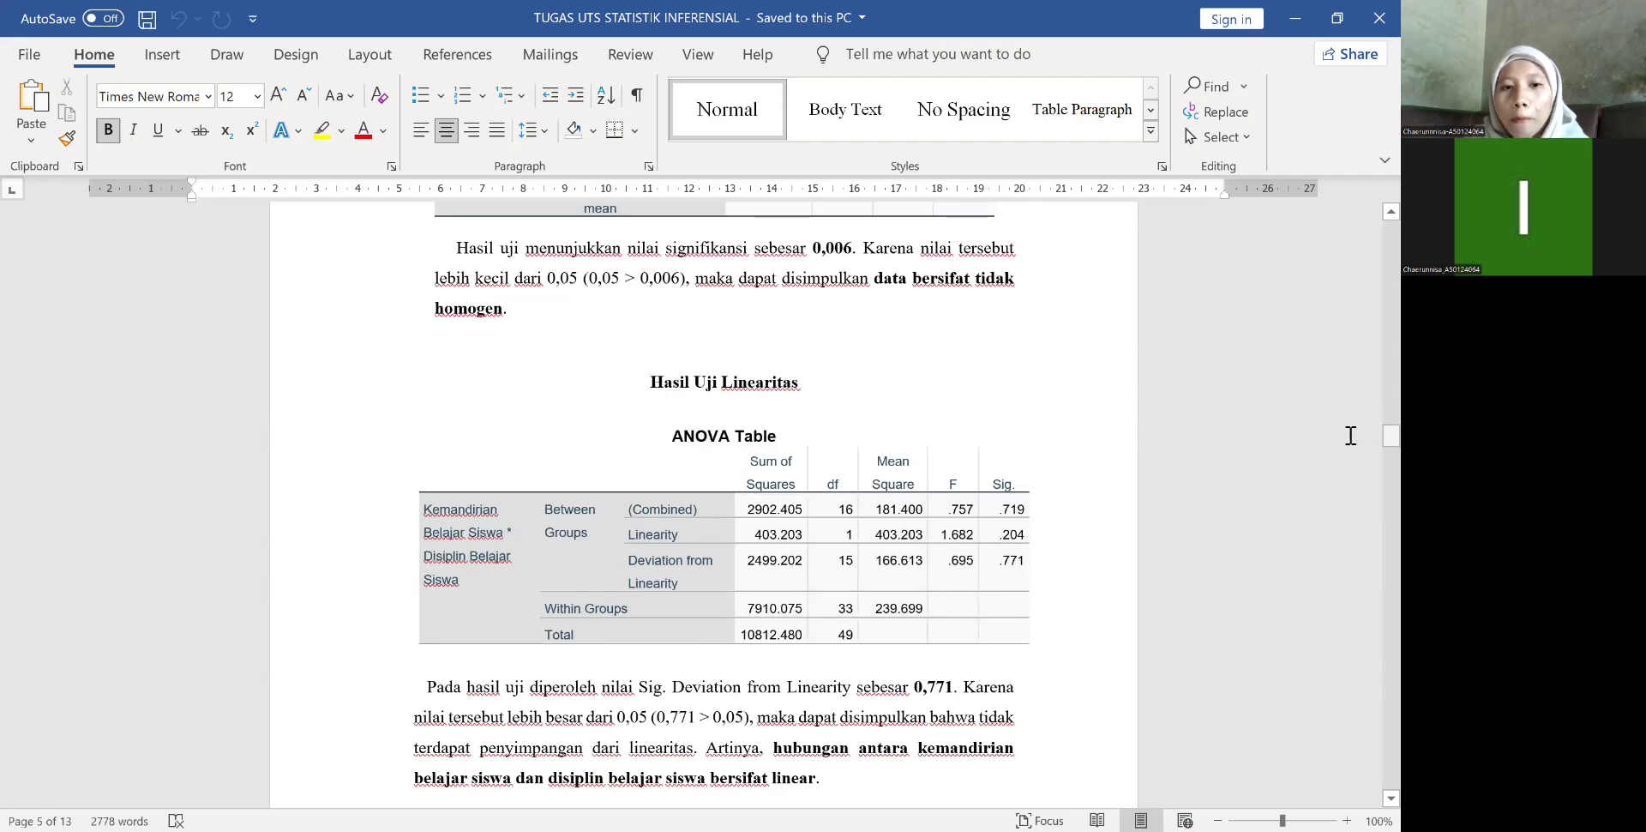
scroll(605, 678, "down", 1)
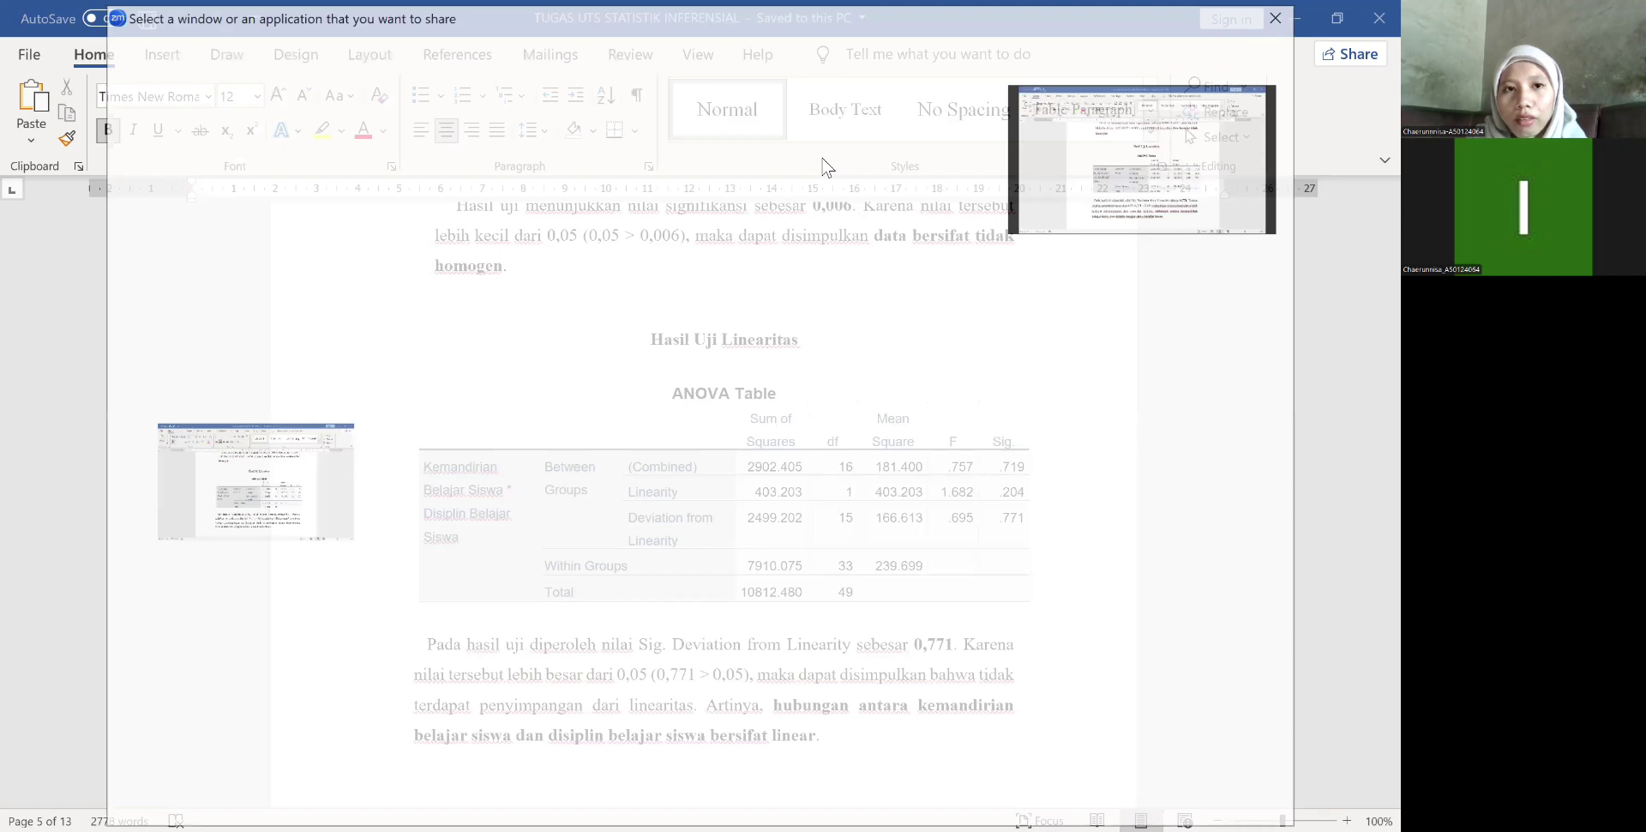
Step: Return to SPSS and set up a bivariate correlation between Disiplin Belajar Siswa and Kemandirian Belajar siswa
left_click(471, 347)
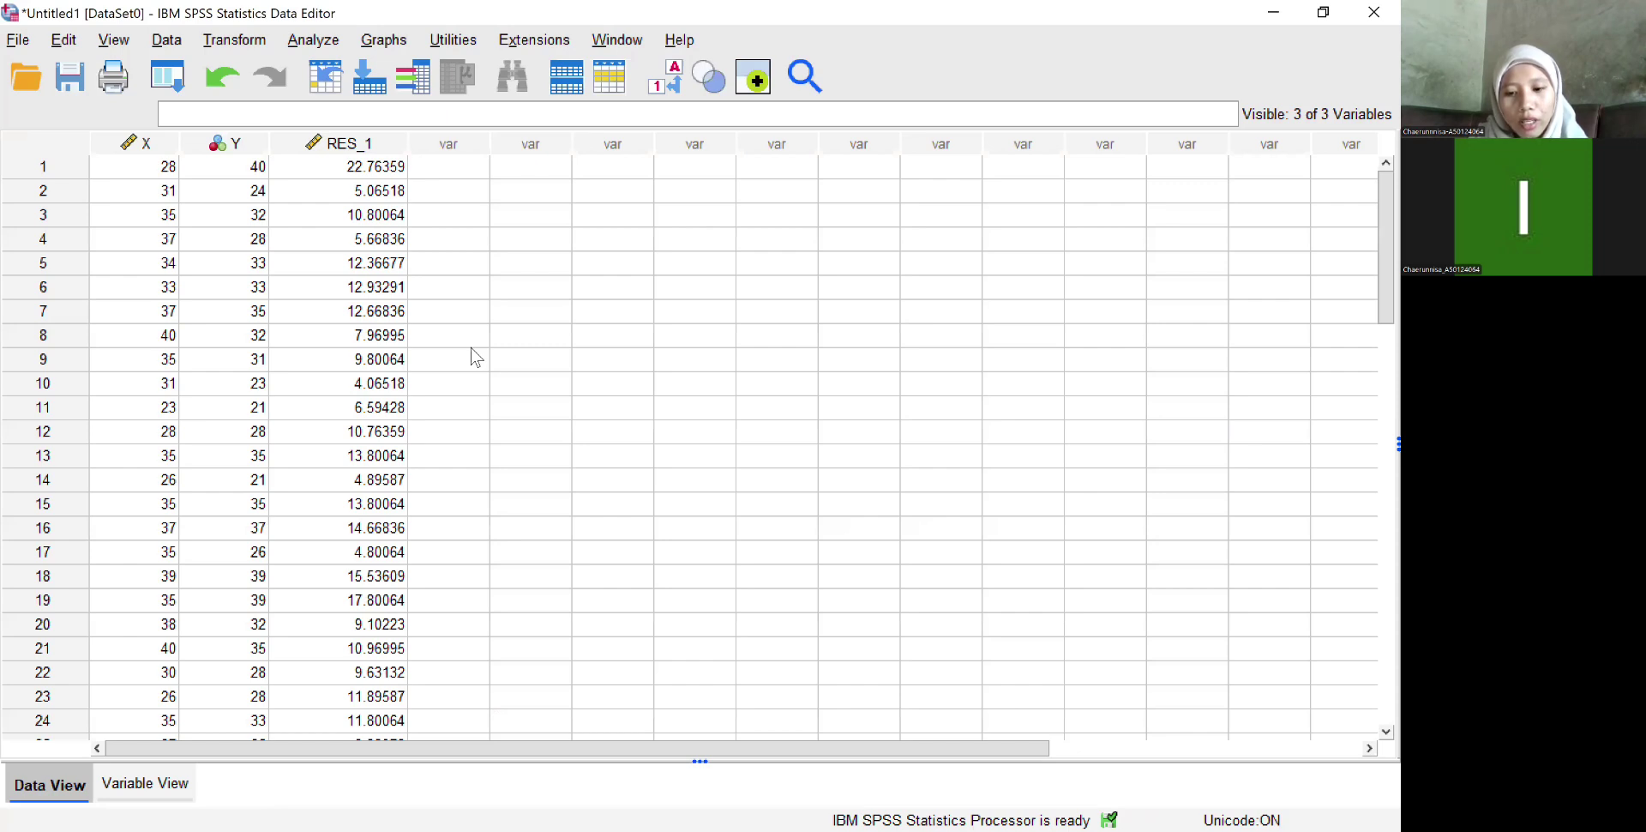
left_click(313, 40)
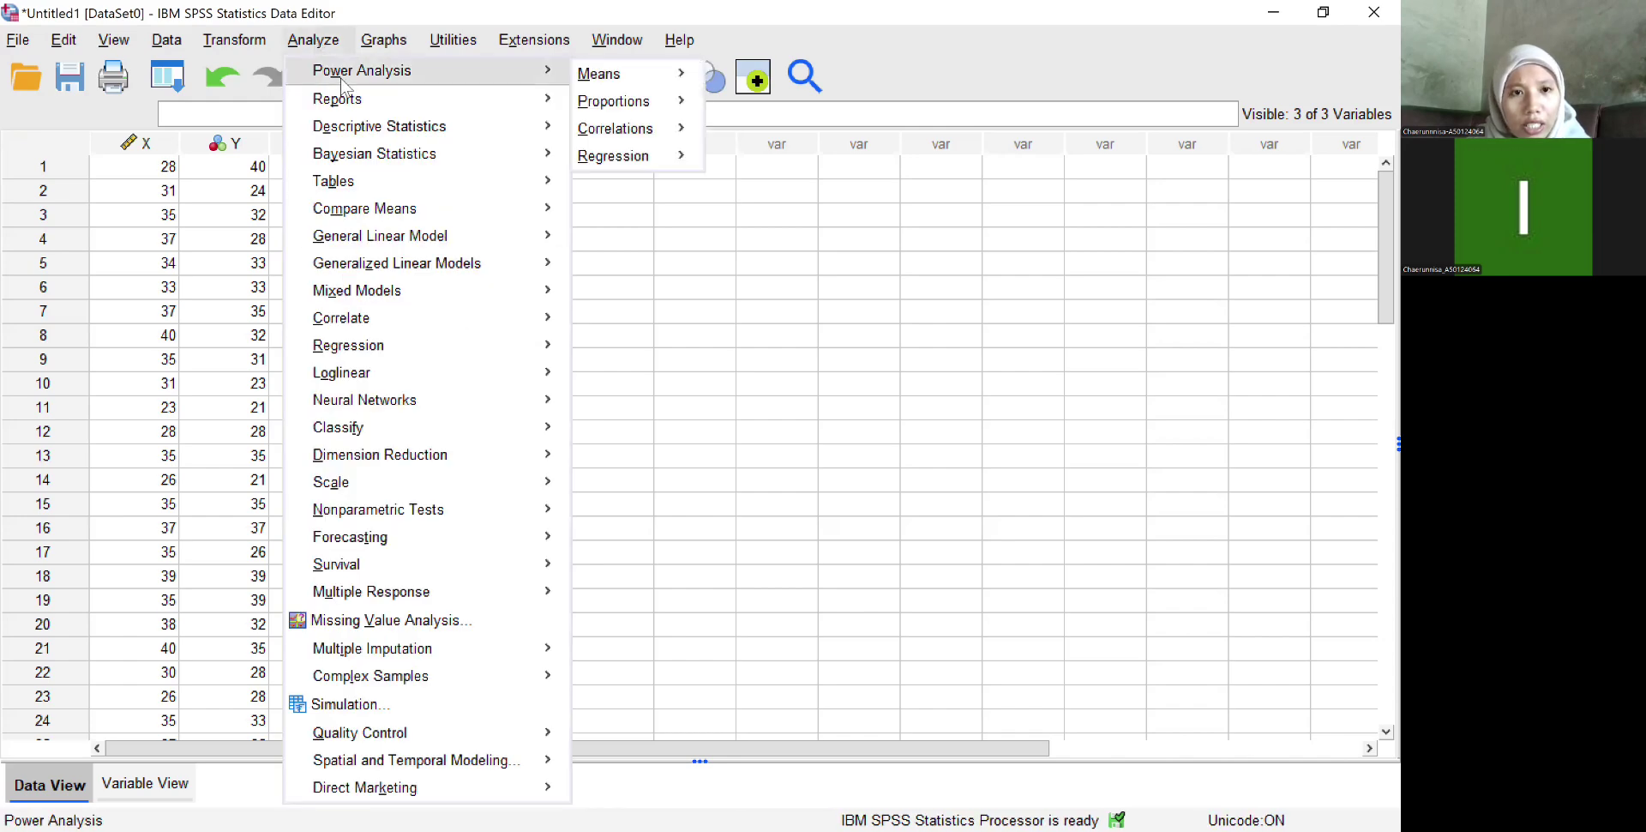
mouse_move(493, 323)
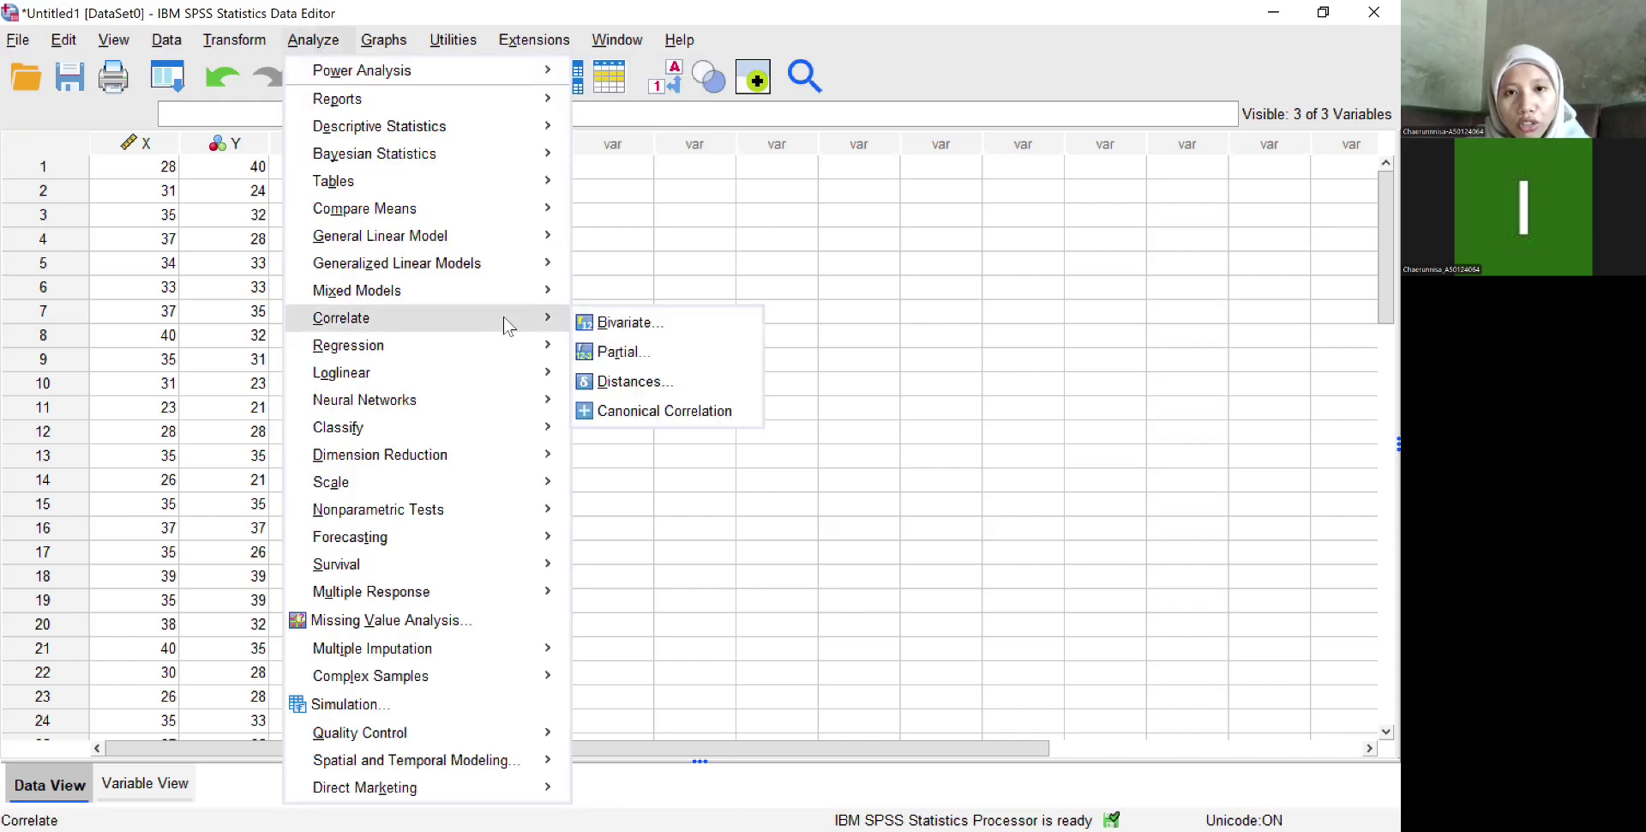
left_click(600, 322)
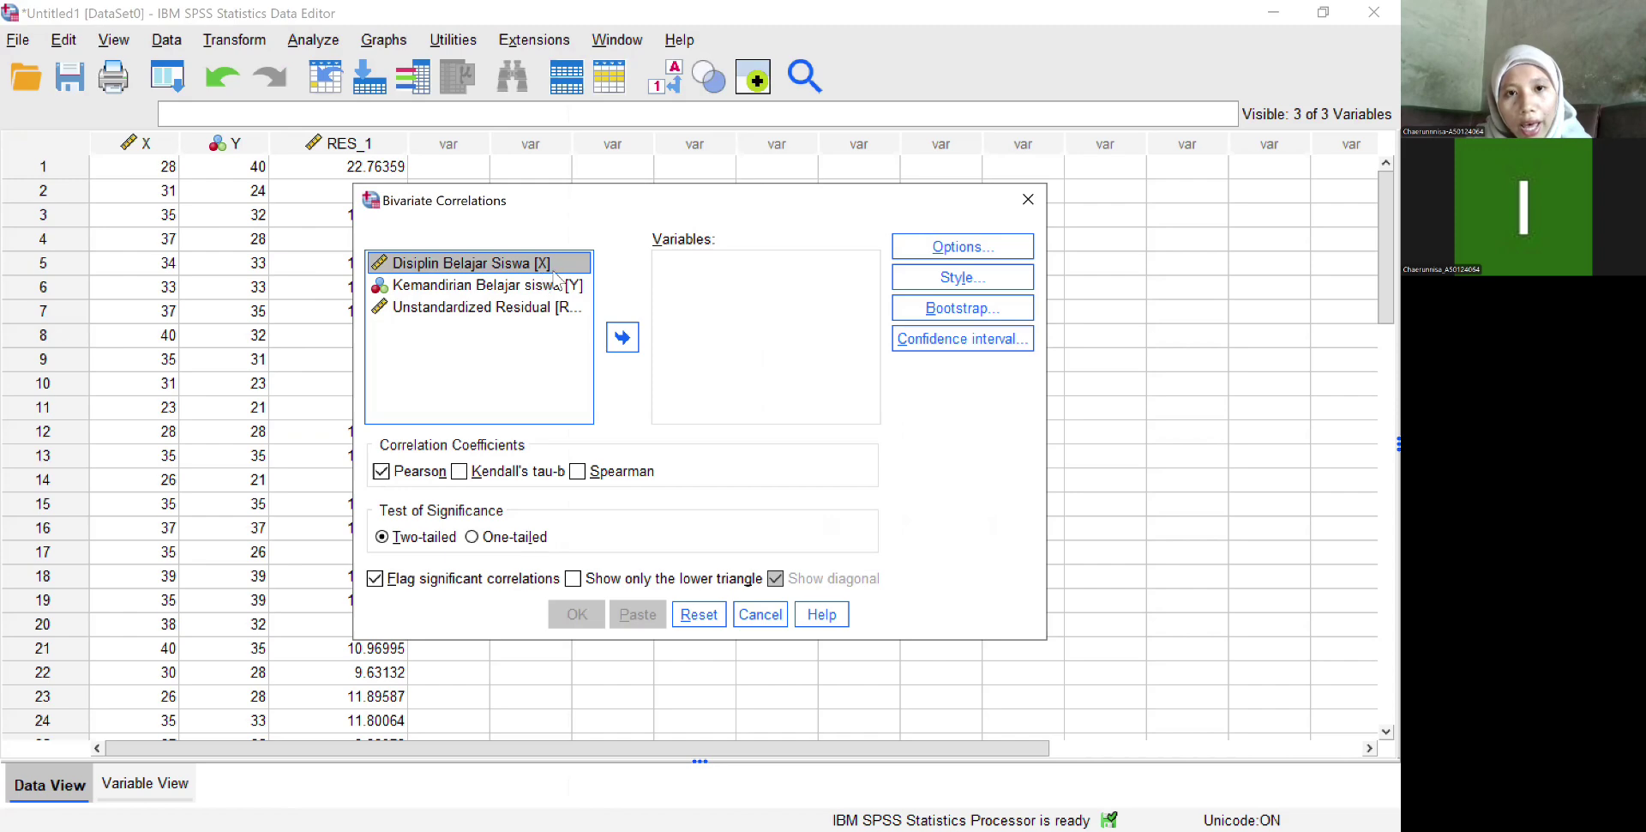
left_click(623, 337)
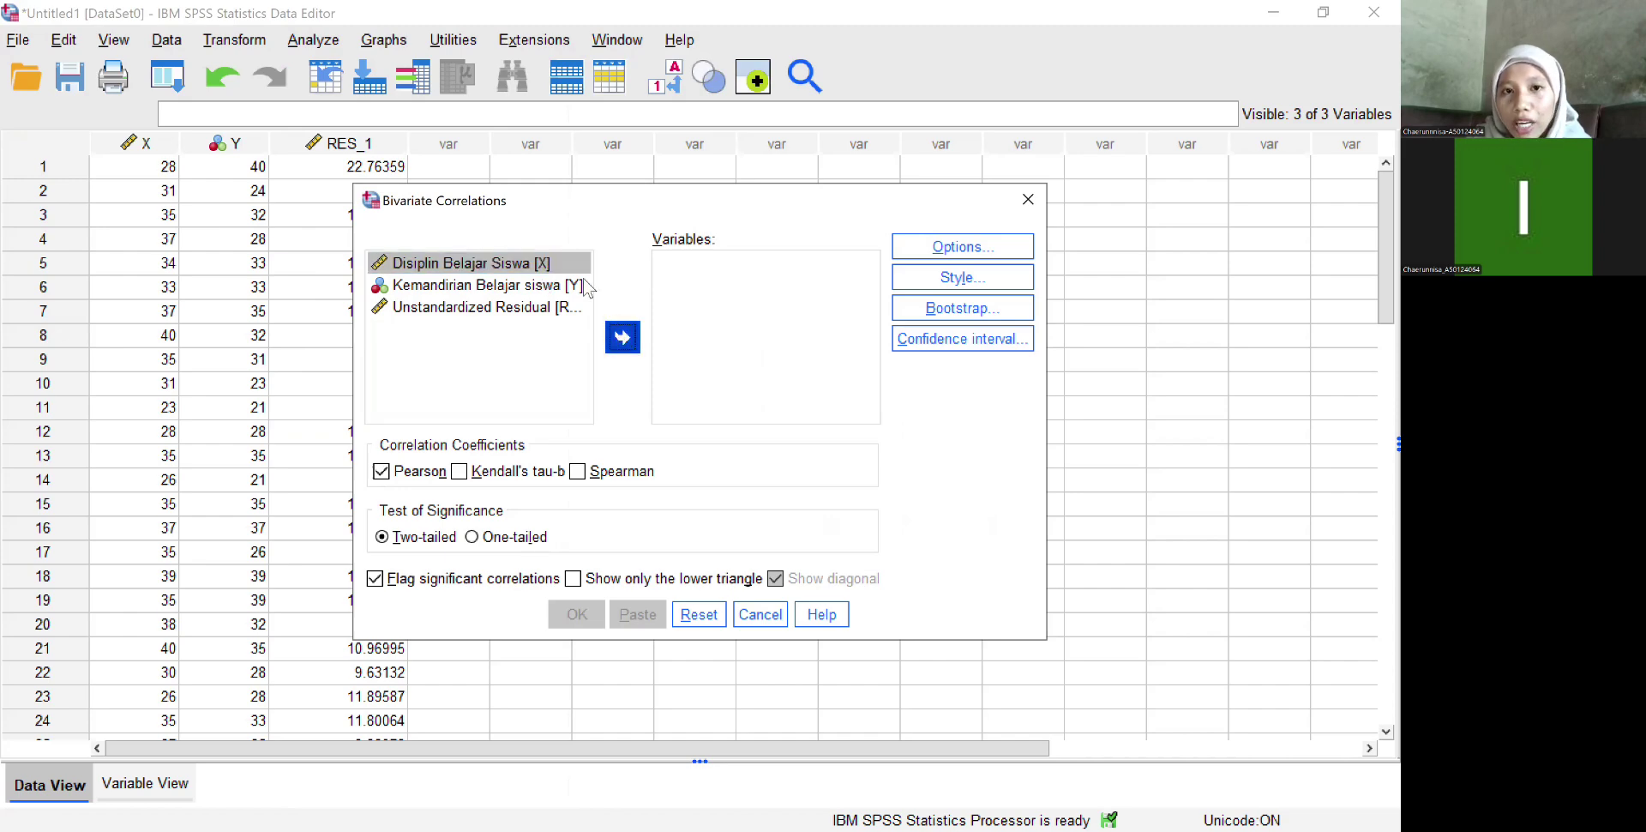
double_click(557, 263)
left_click(558, 263)
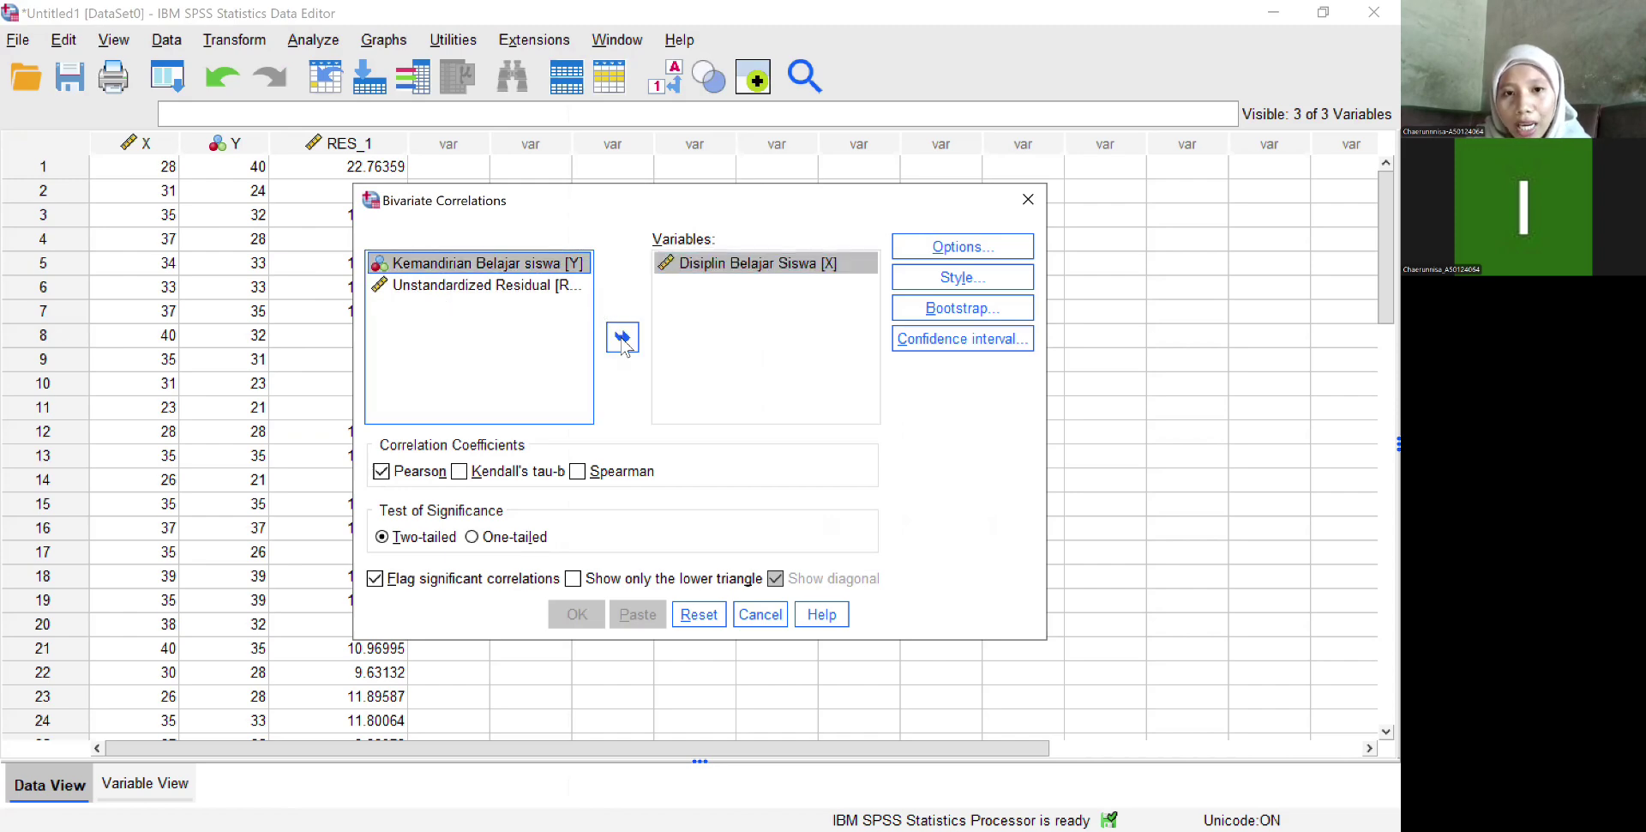
left_click(624, 339)
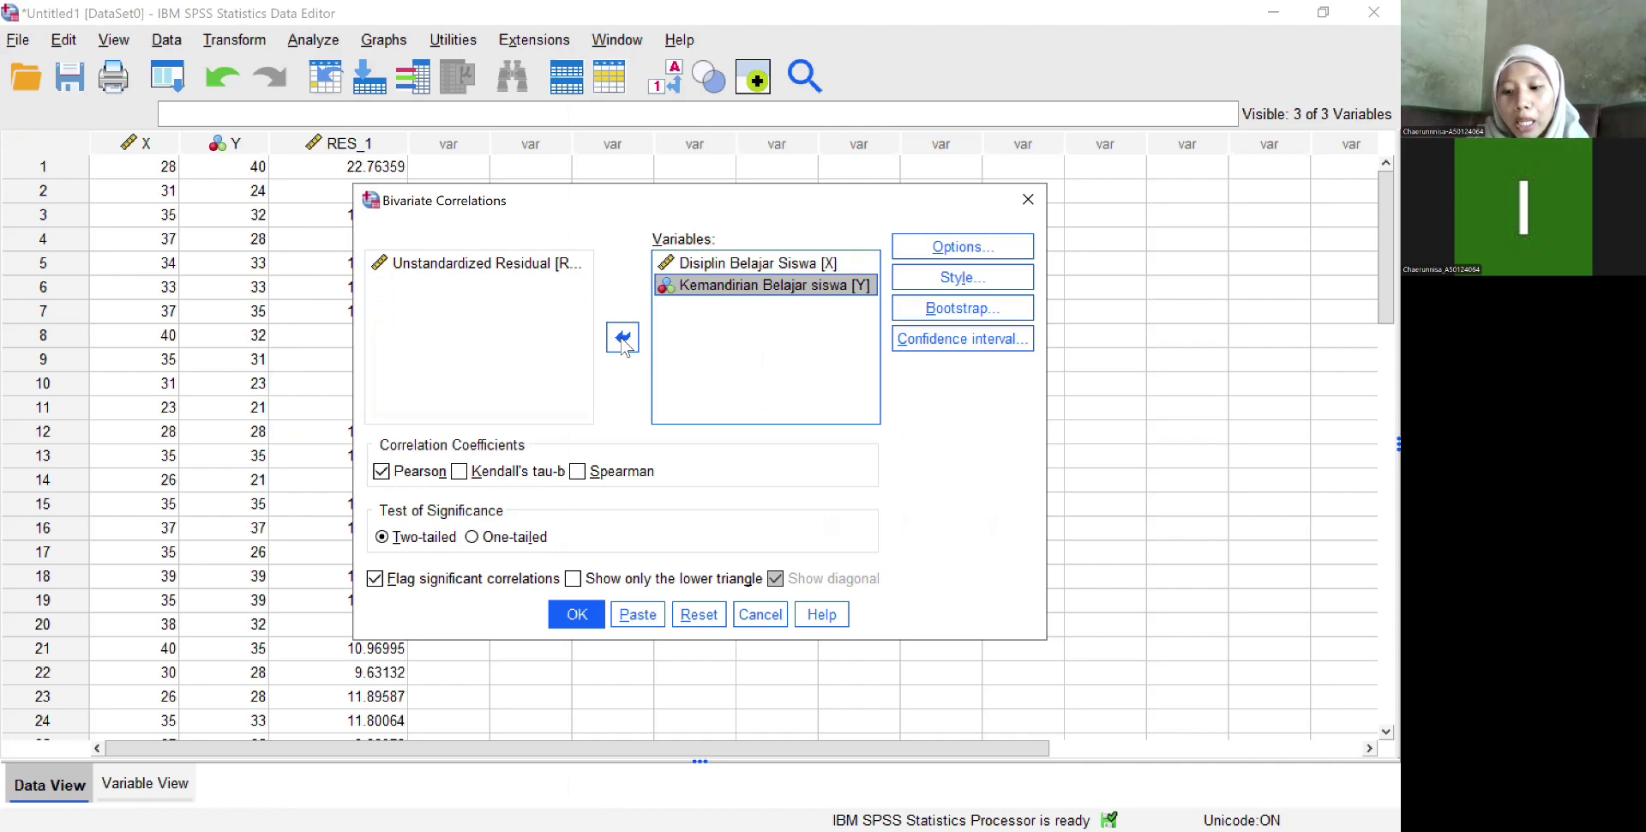
Step: Replace the Pearson coefficient with Spearman, choose a one-tailed significance test, and run the correlation
left_click(576, 473)
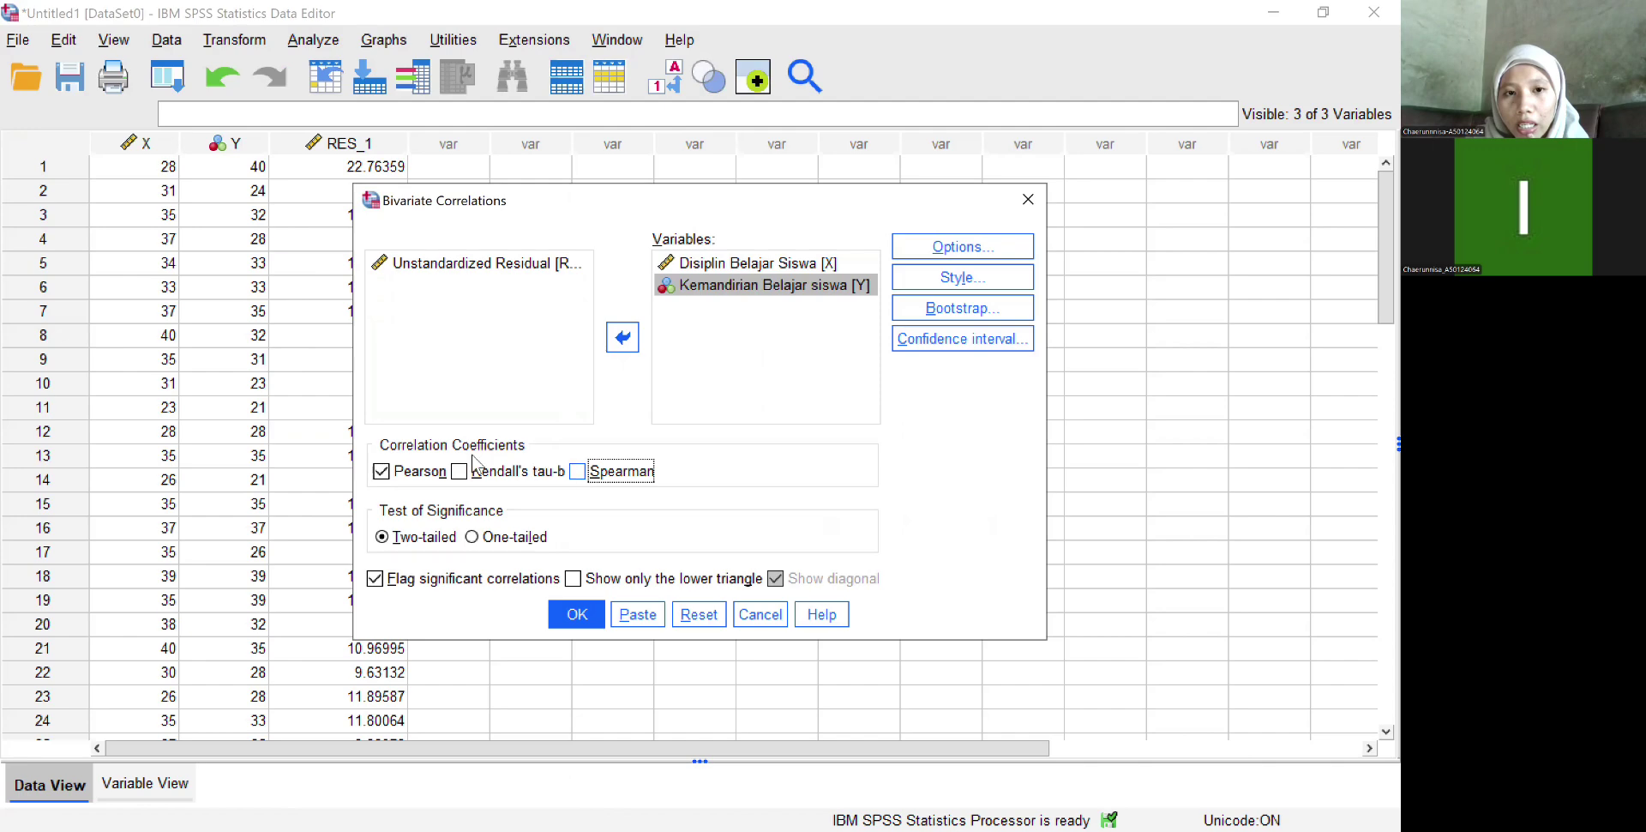
left_click(382, 473)
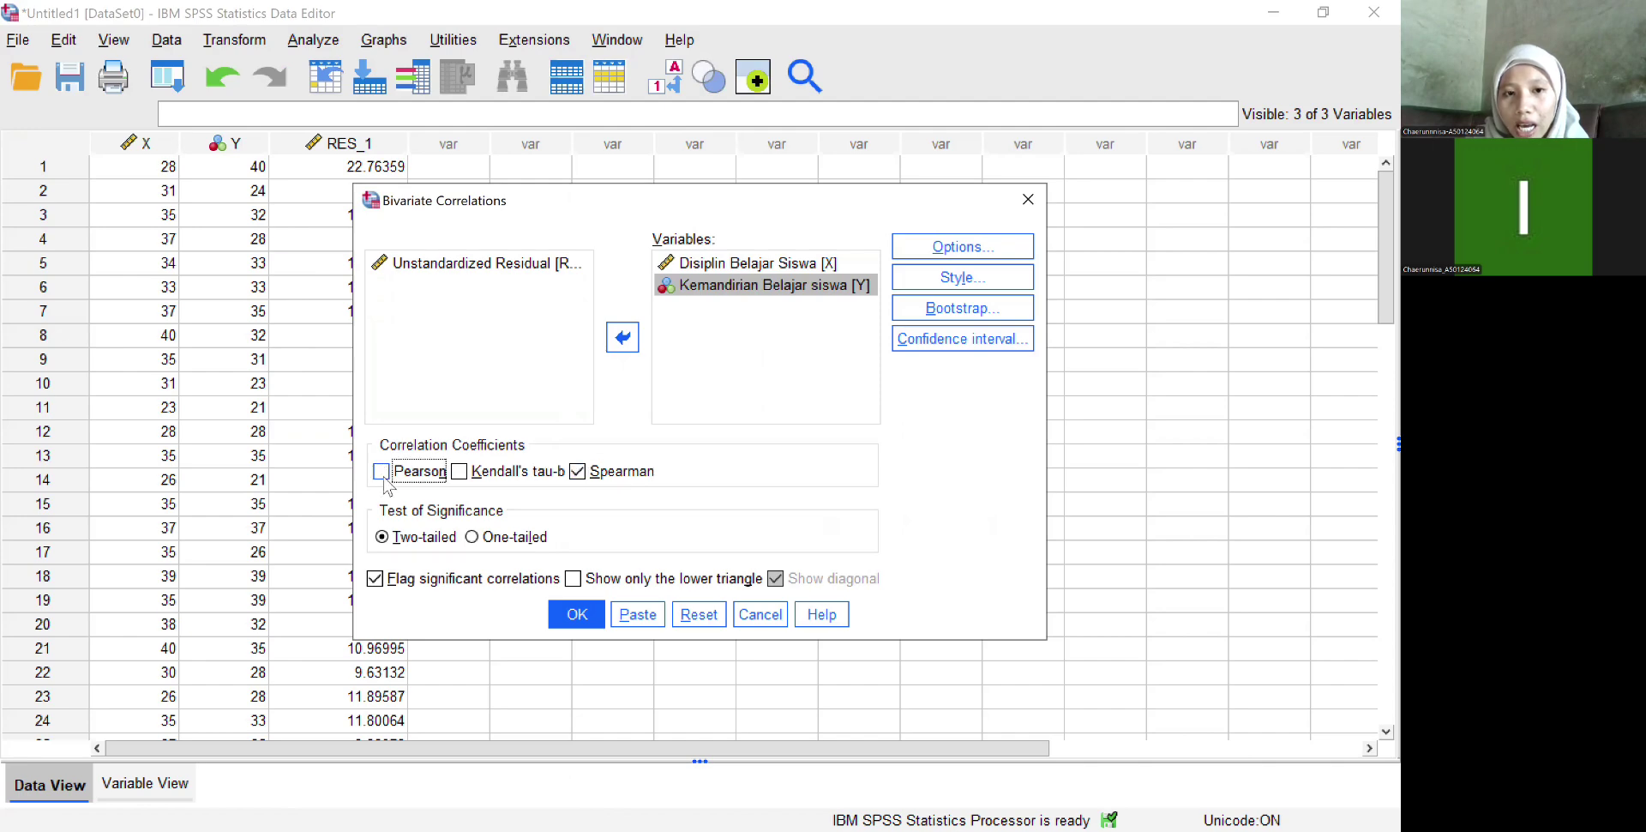
left_click(472, 537)
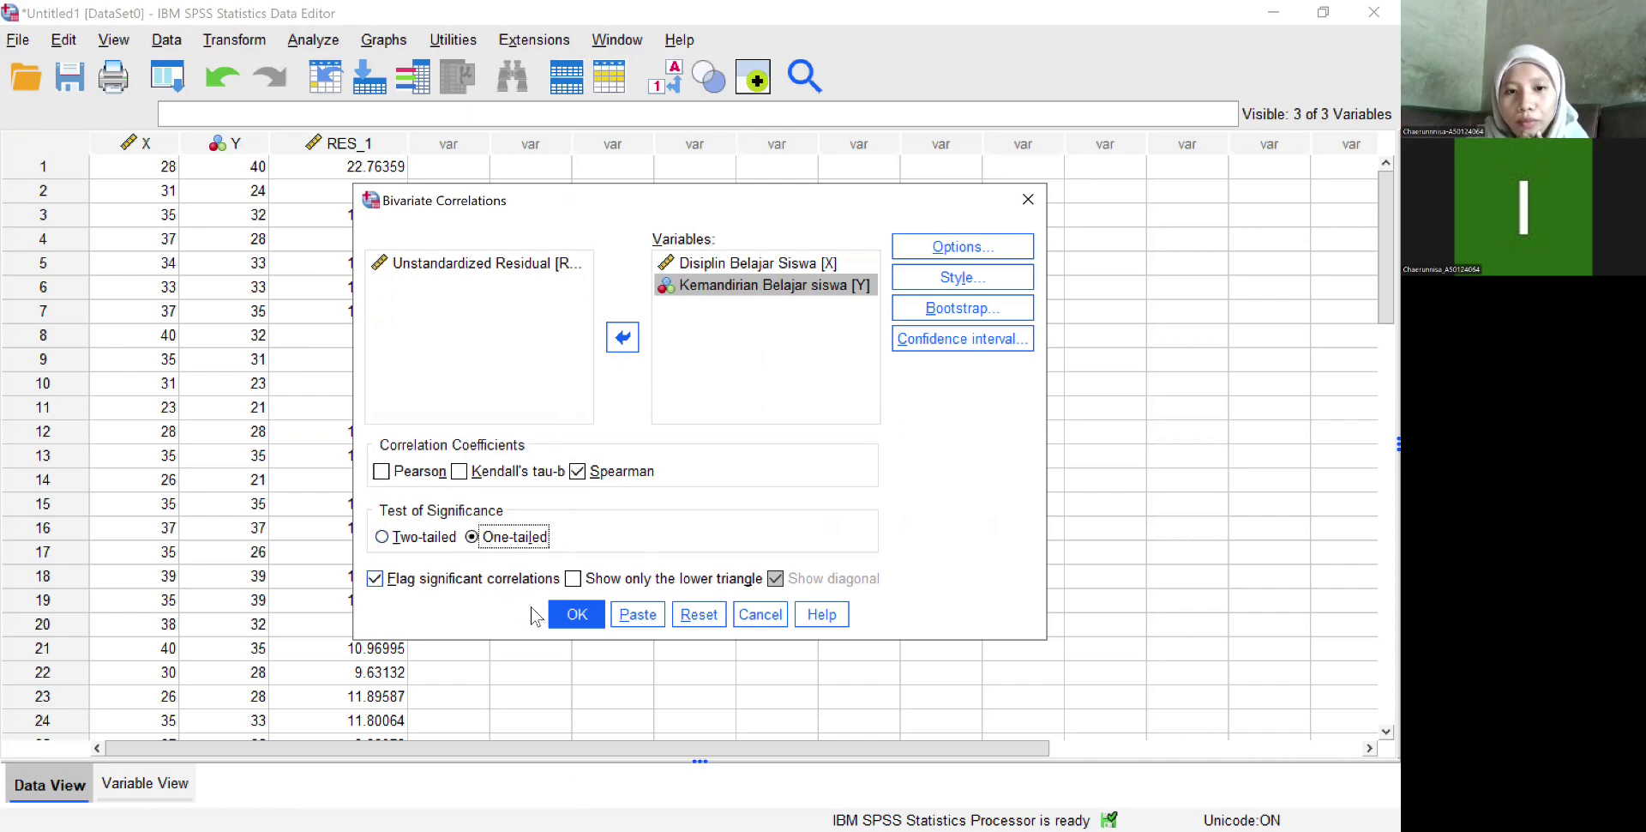
left_click(575, 615)
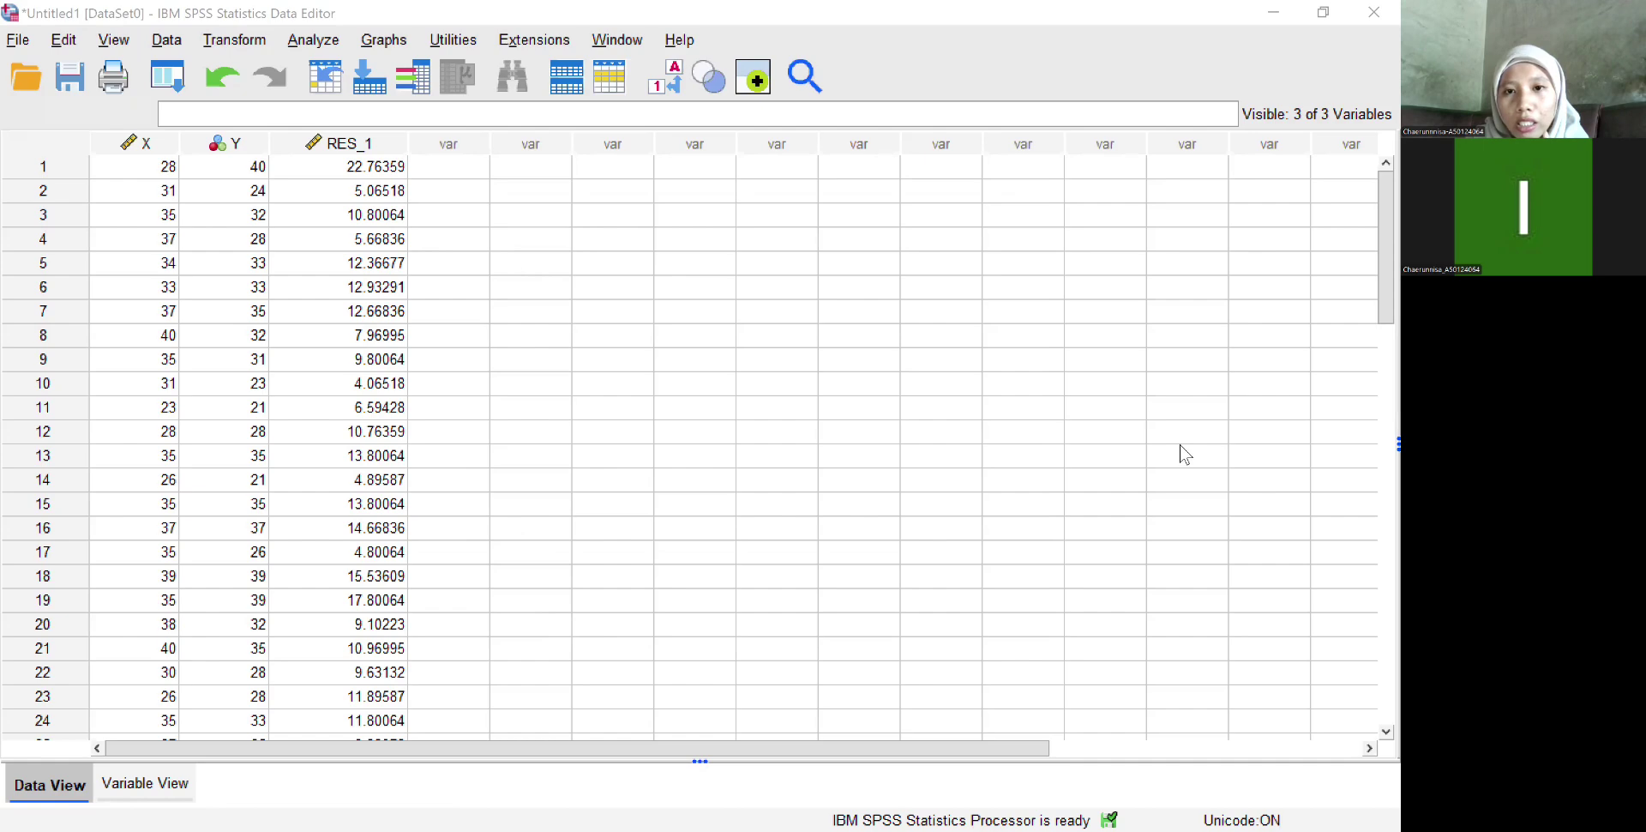
Step: Switch to the Word document and examine the Rank Spearman Correlations table and its interpretation
key("alt+Tab")
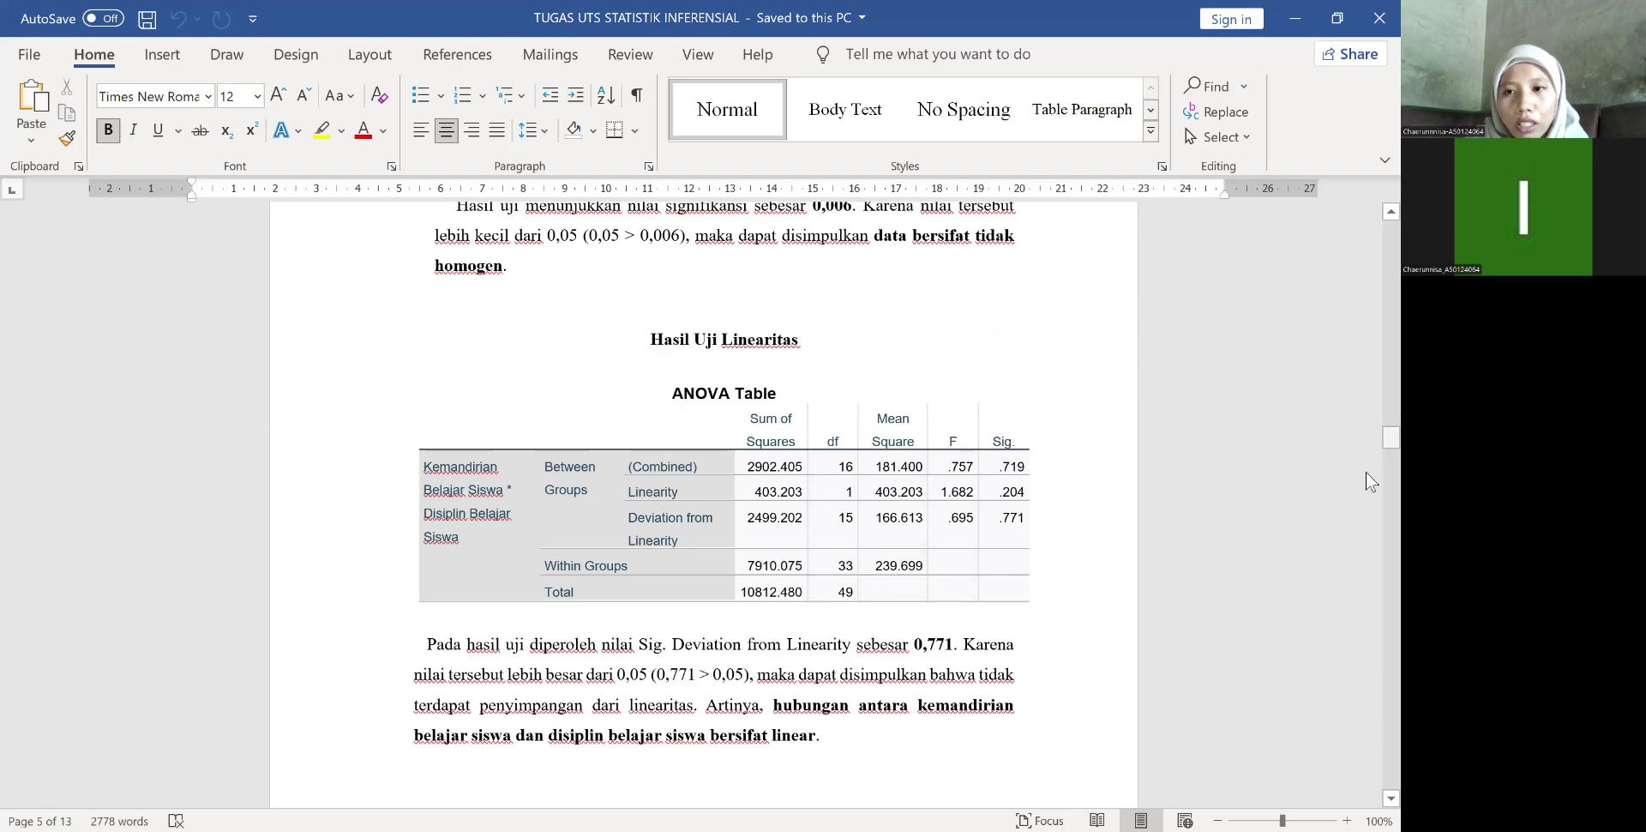
scroll(1372, 474, "down", 8)
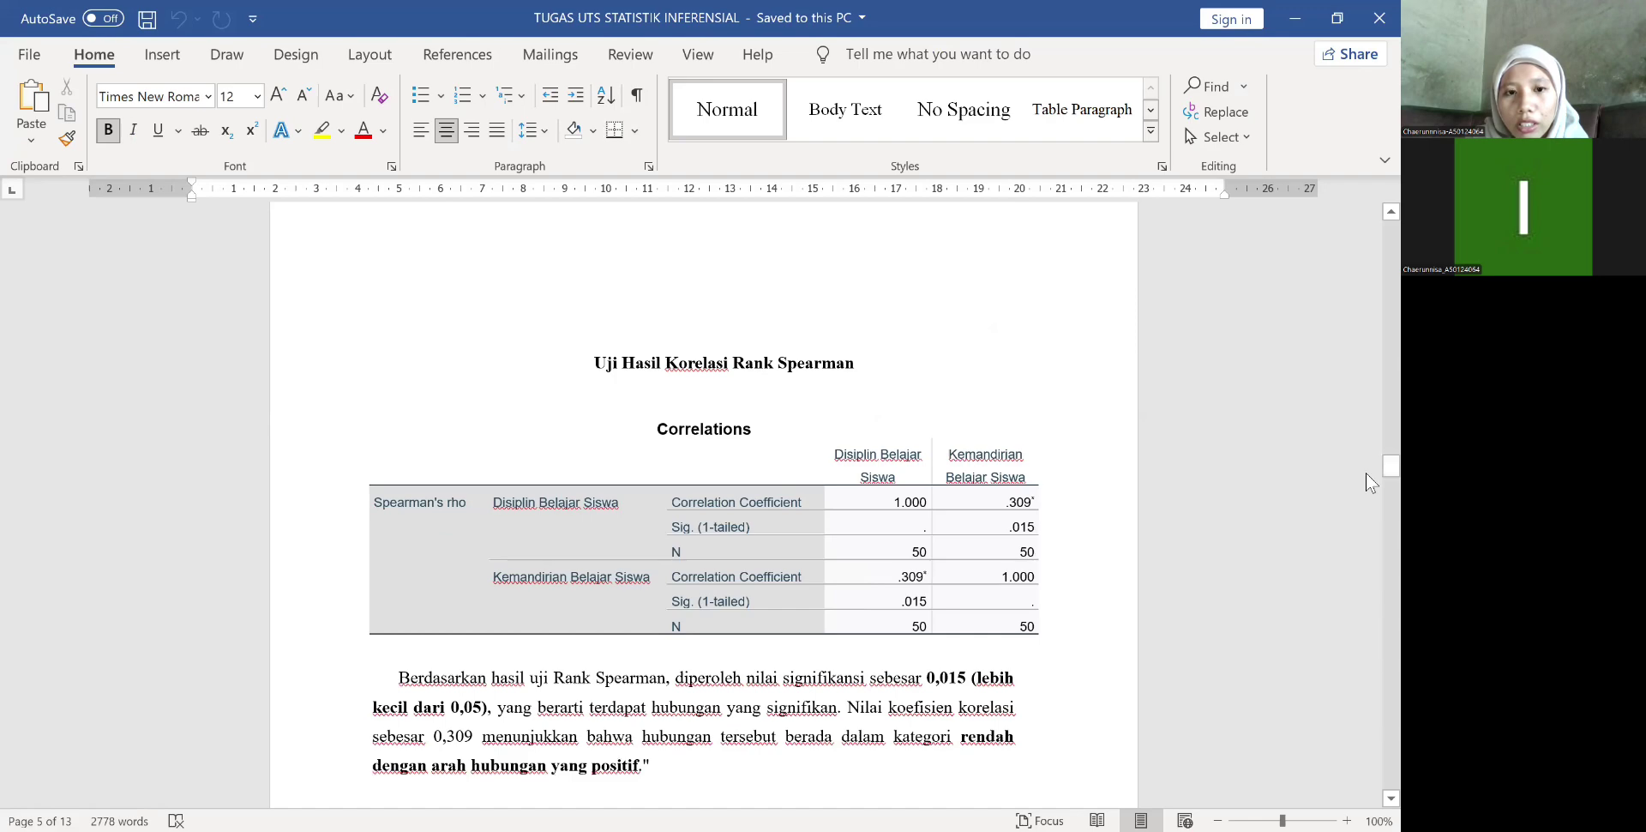
scroll(748, 415, "down", 1)
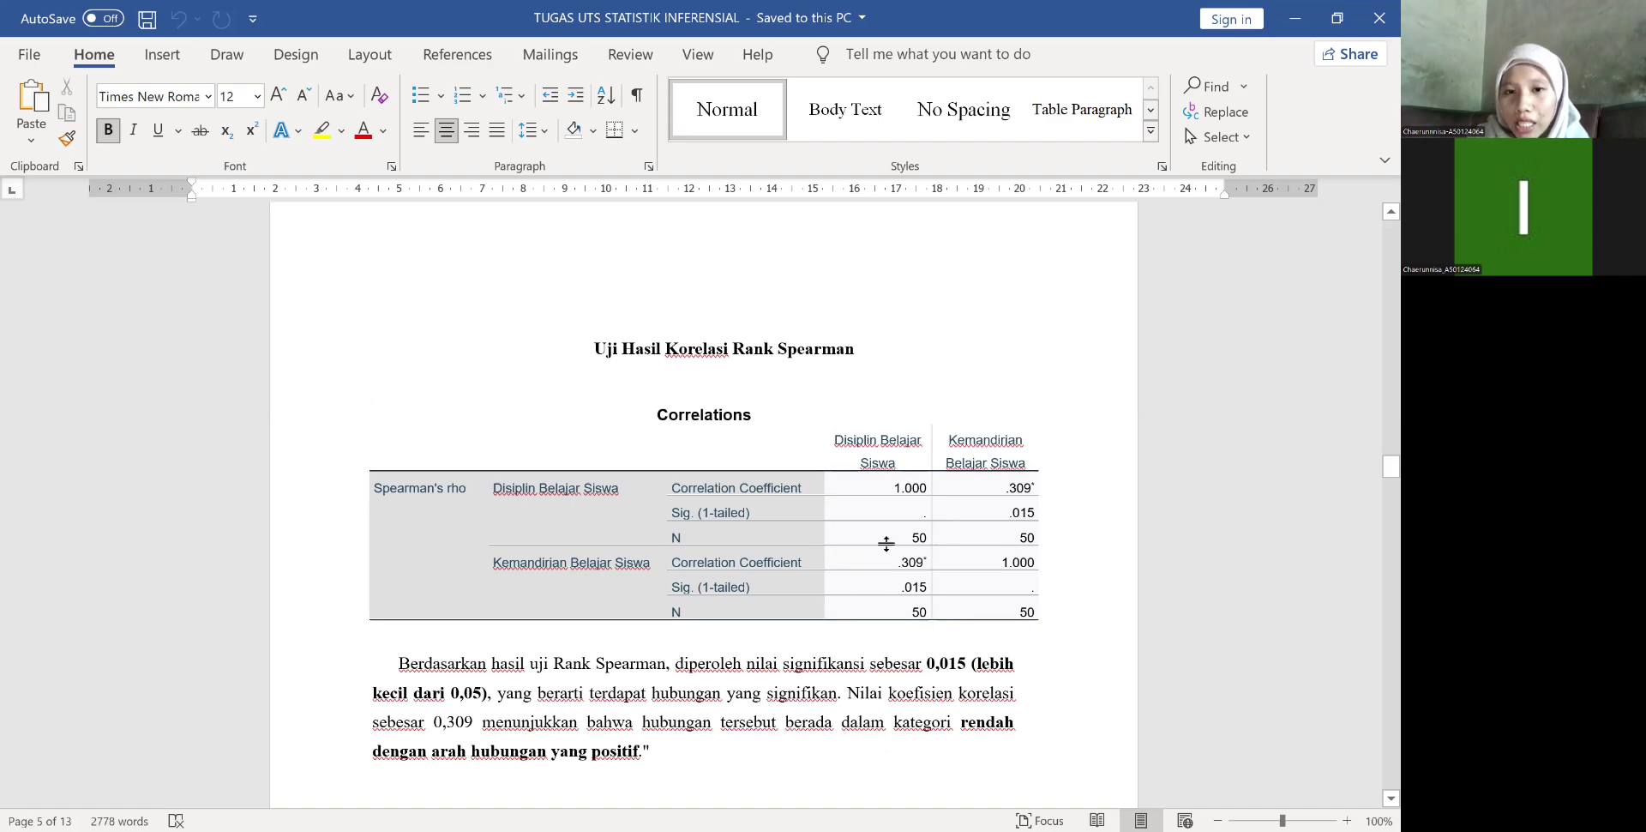
left_click(985, 513)
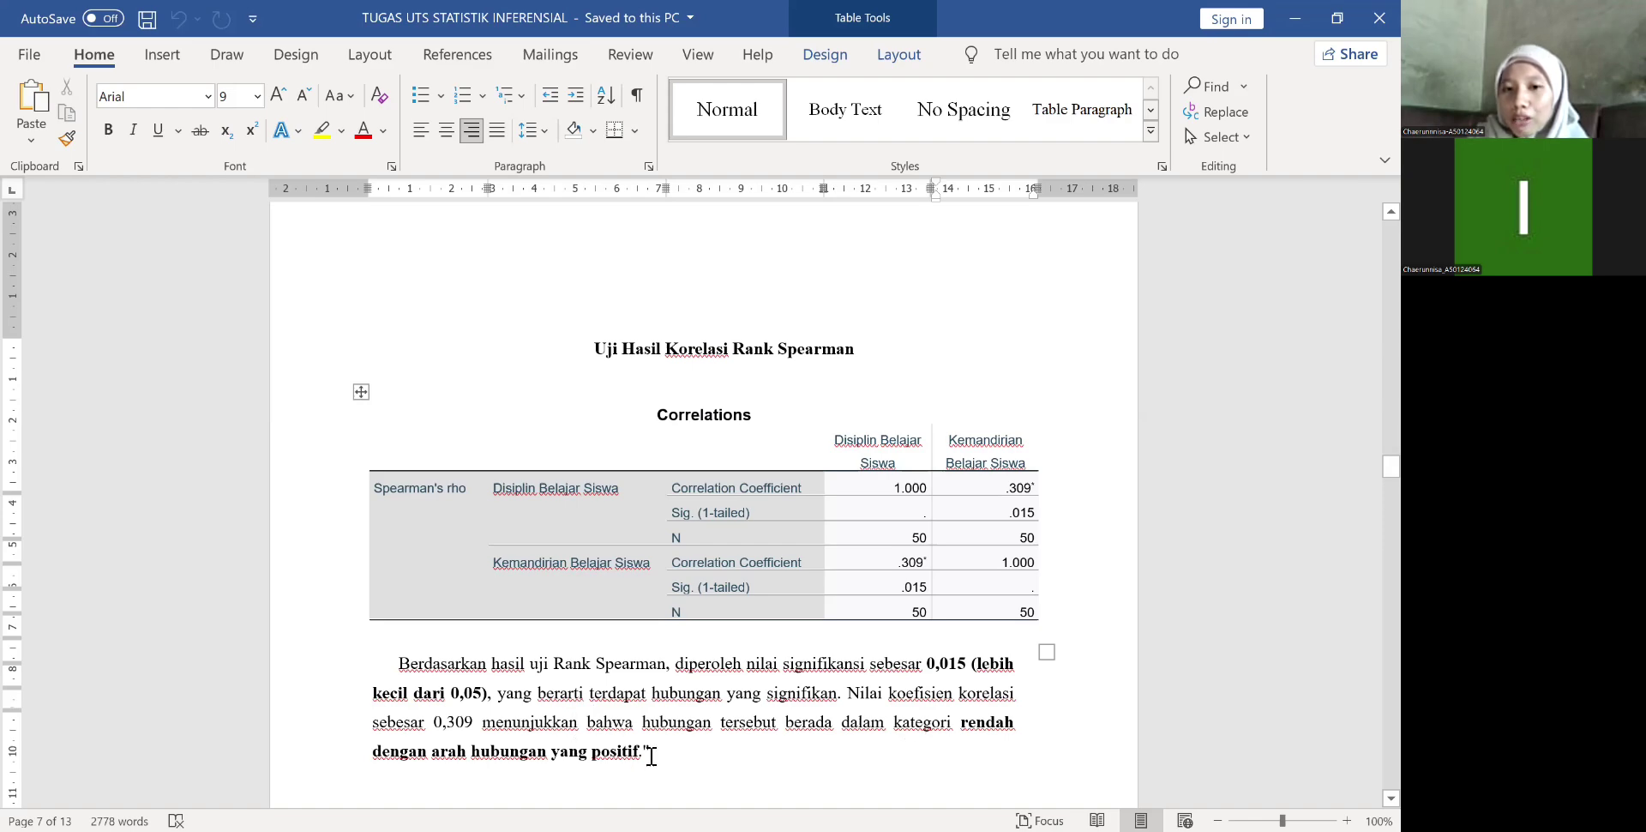
scroll(1259, 408, "down", 3)
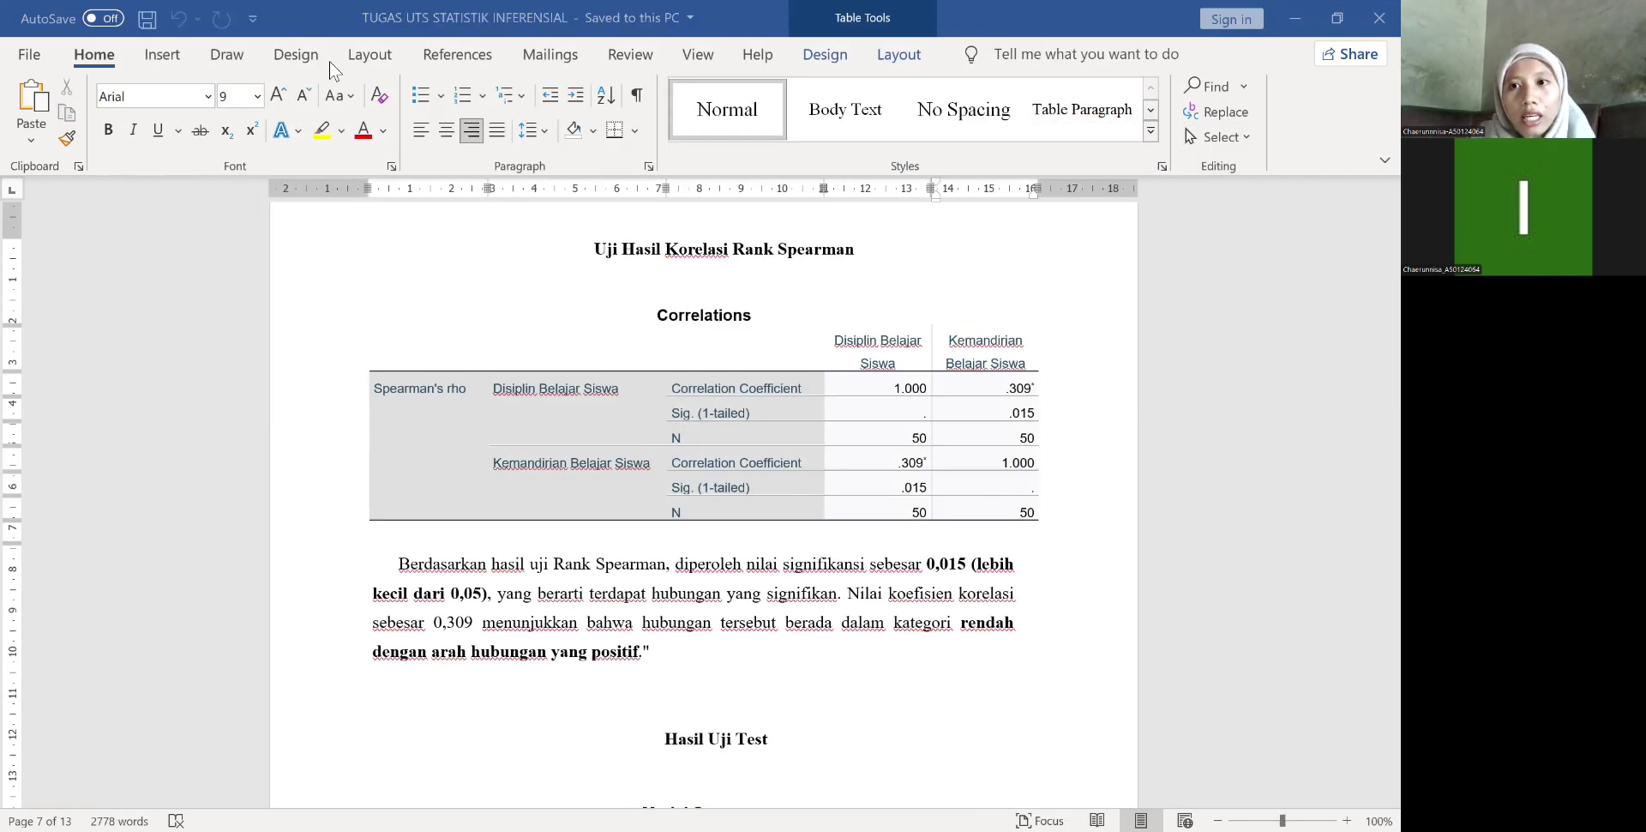
Step: Return to SPSS, start a linear regression, and remove the variables already assigned as independent and dependent
key("alt+Tab")
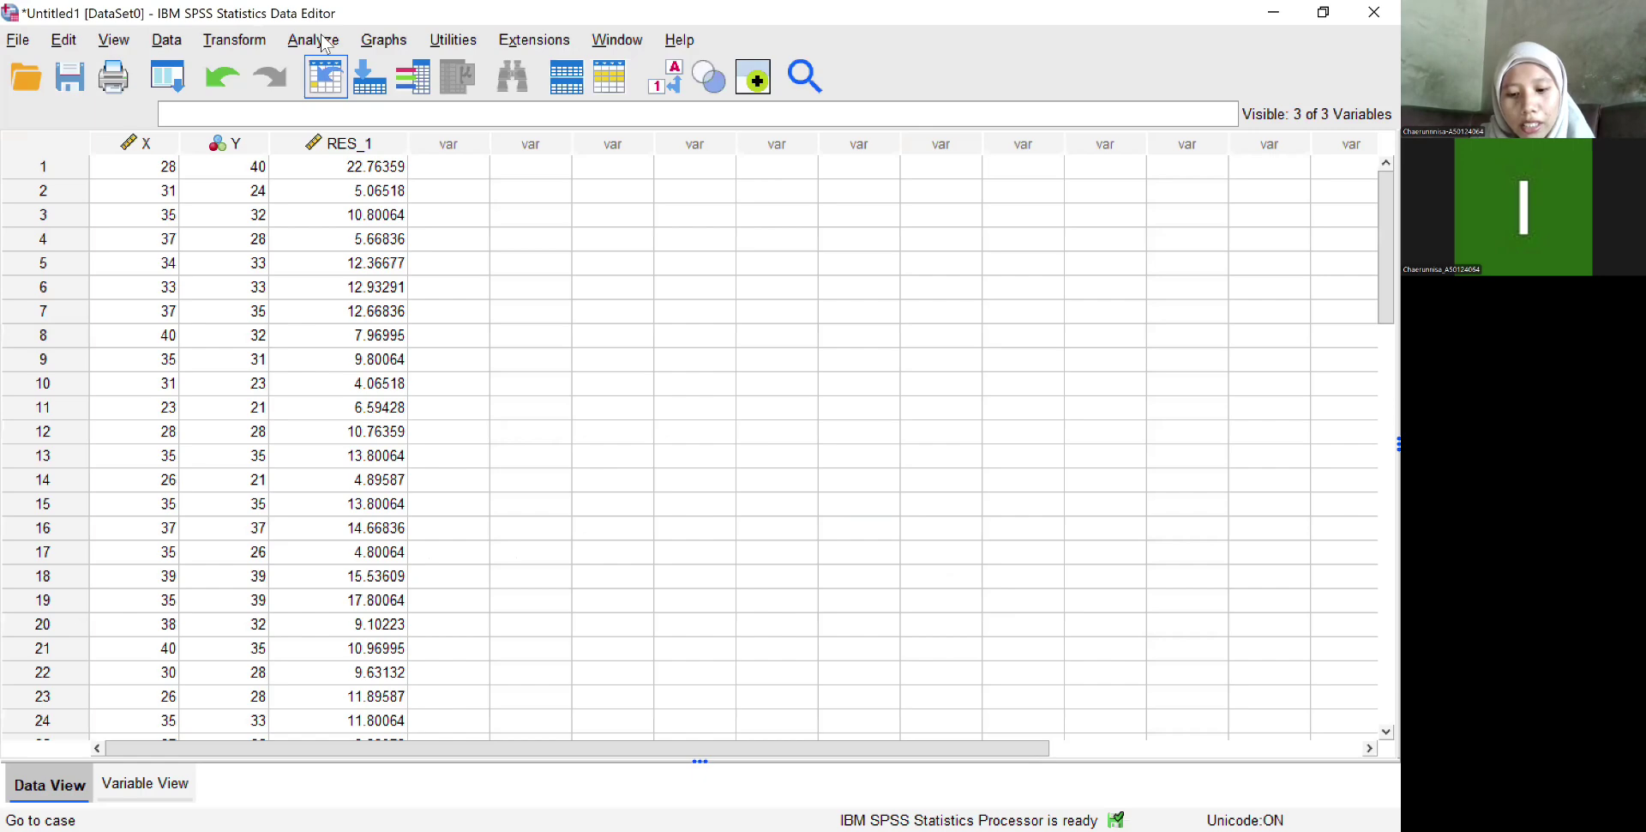
left_click(314, 40)
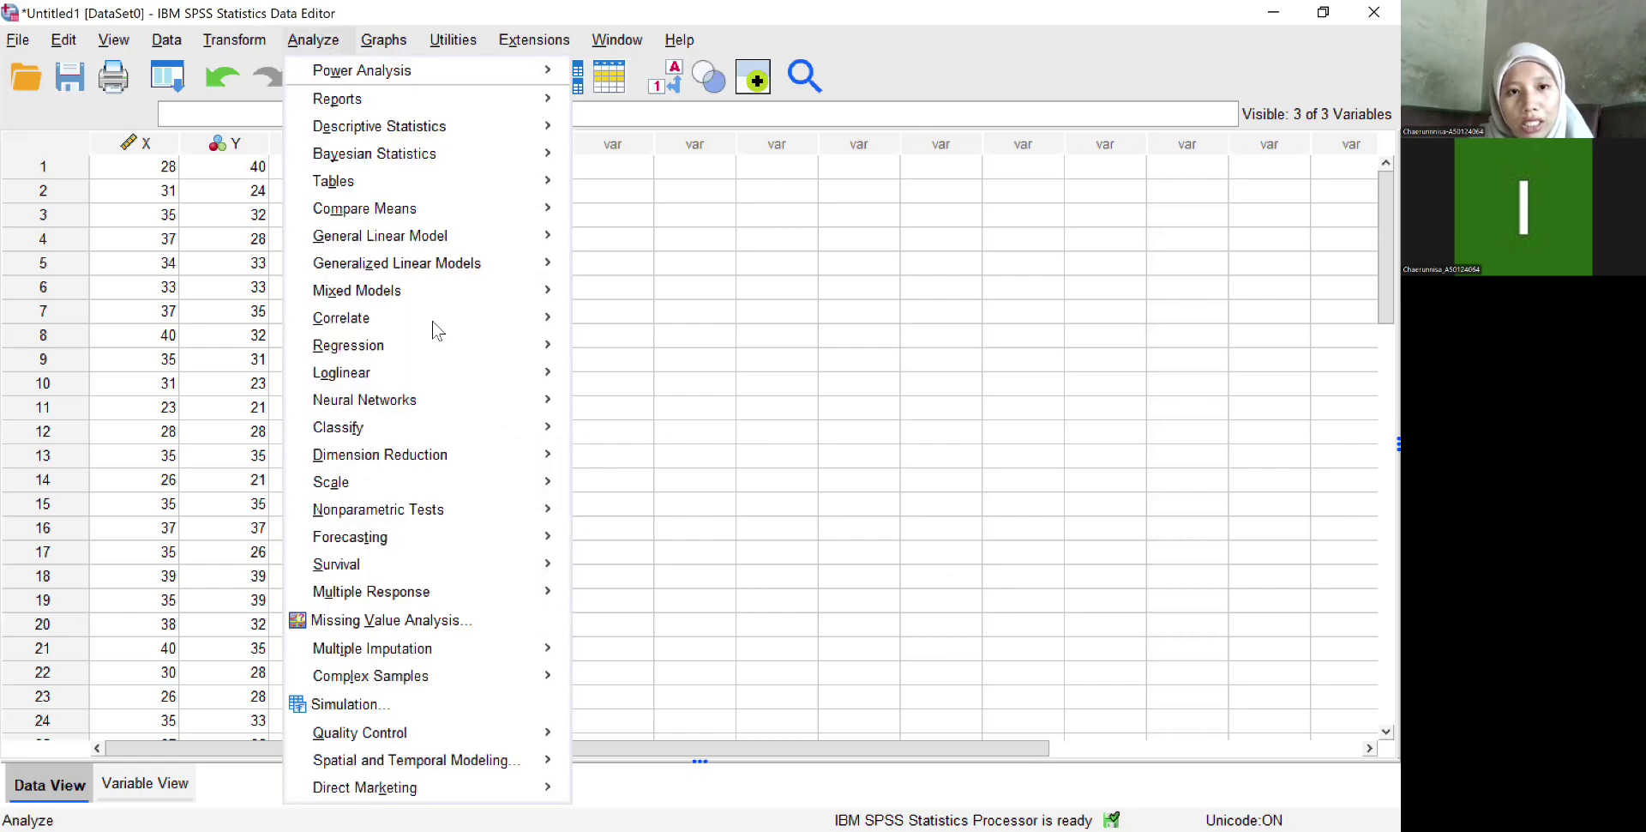
key("Down")
key("Down")
mouse_move(441, 345)
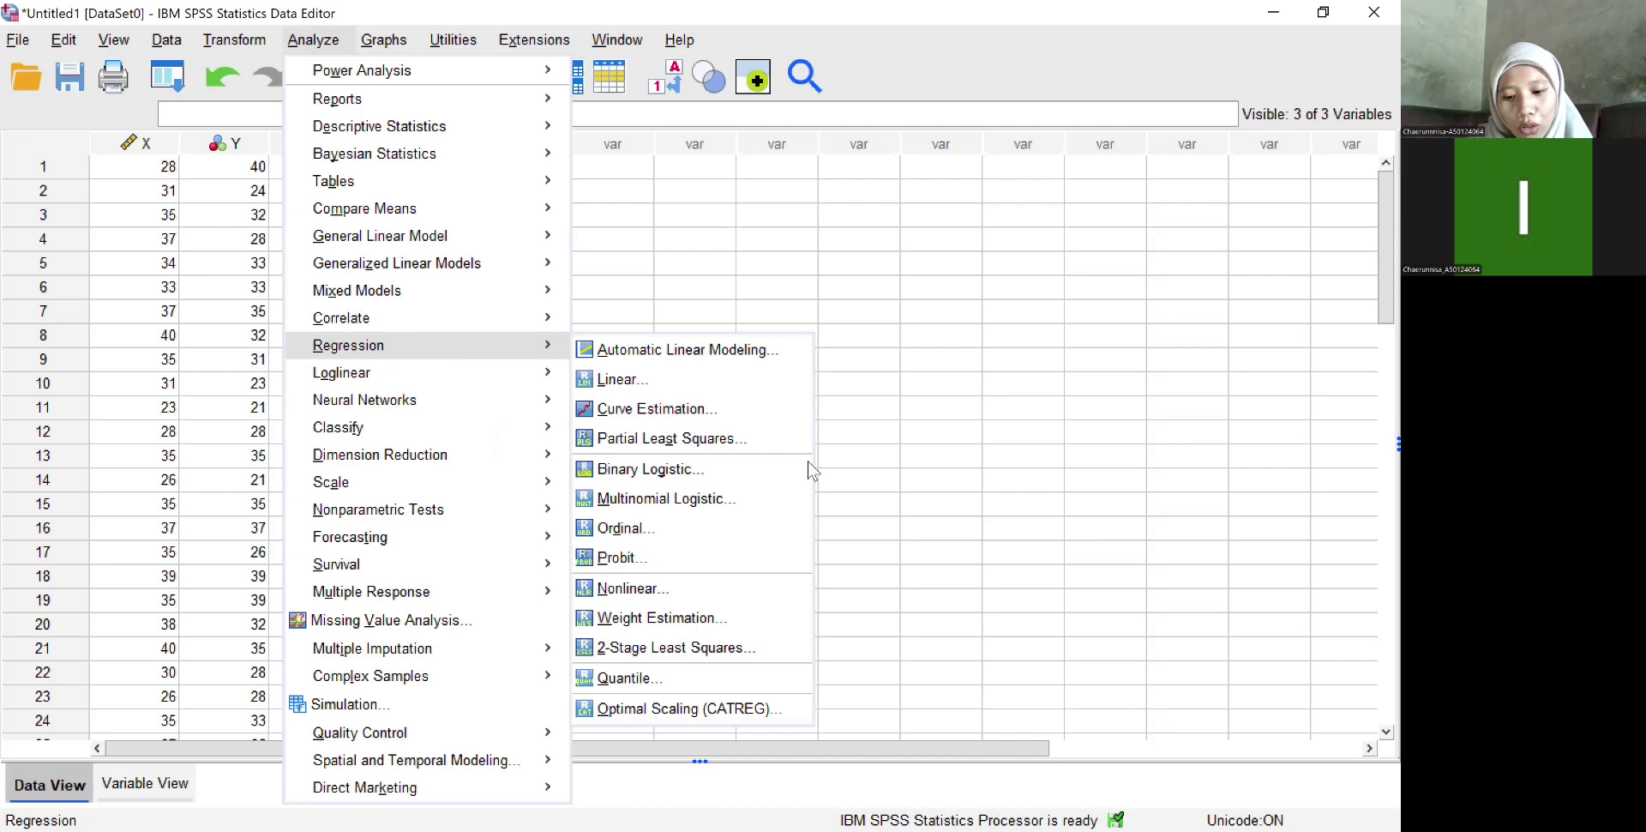
key("Right")
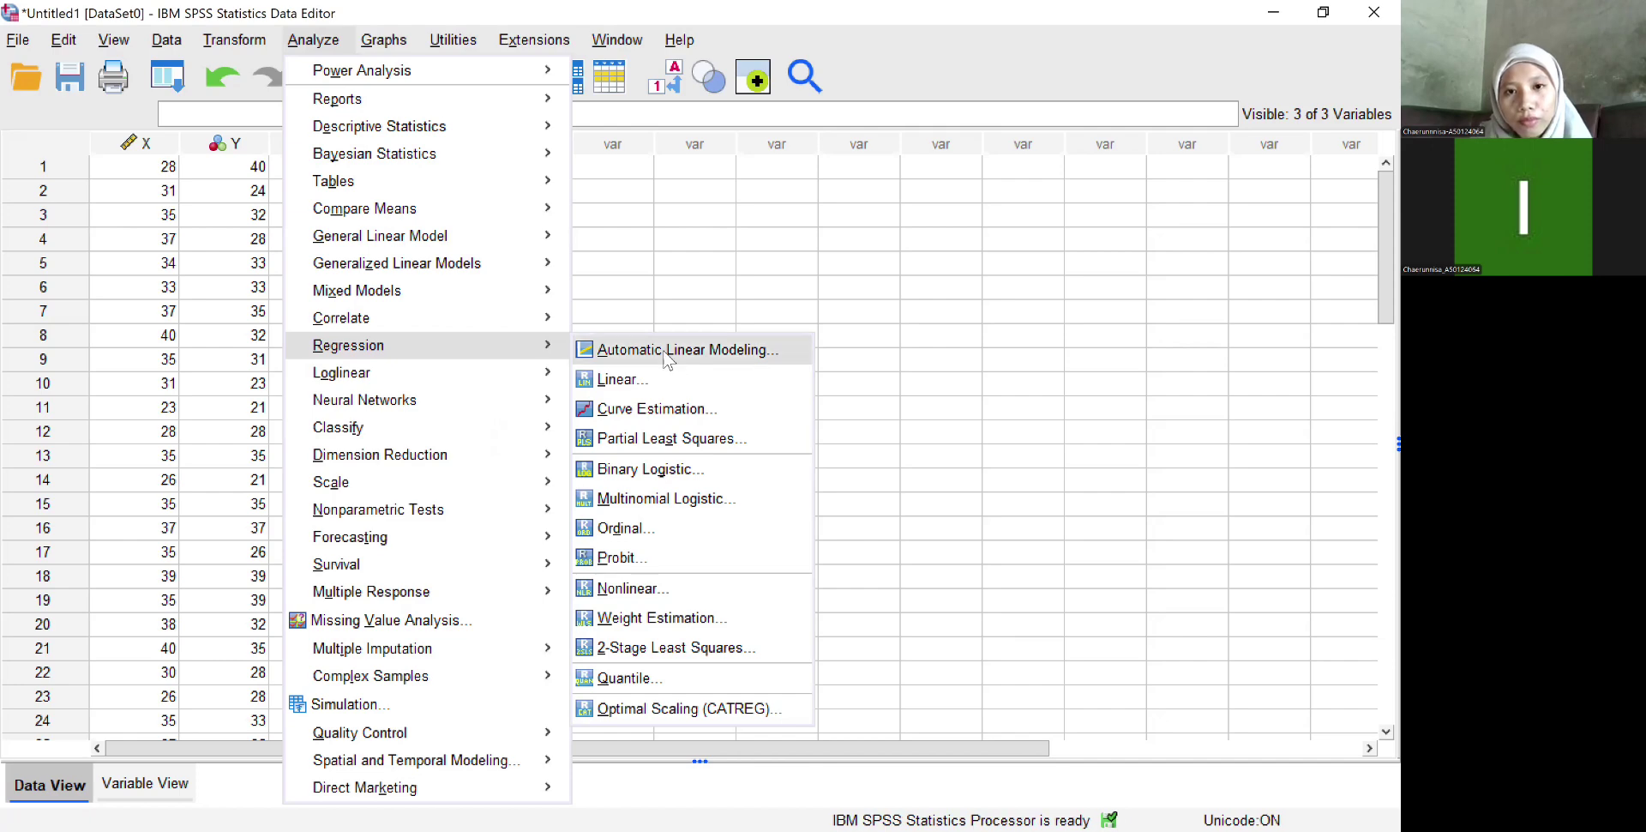
left_click(673, 377)
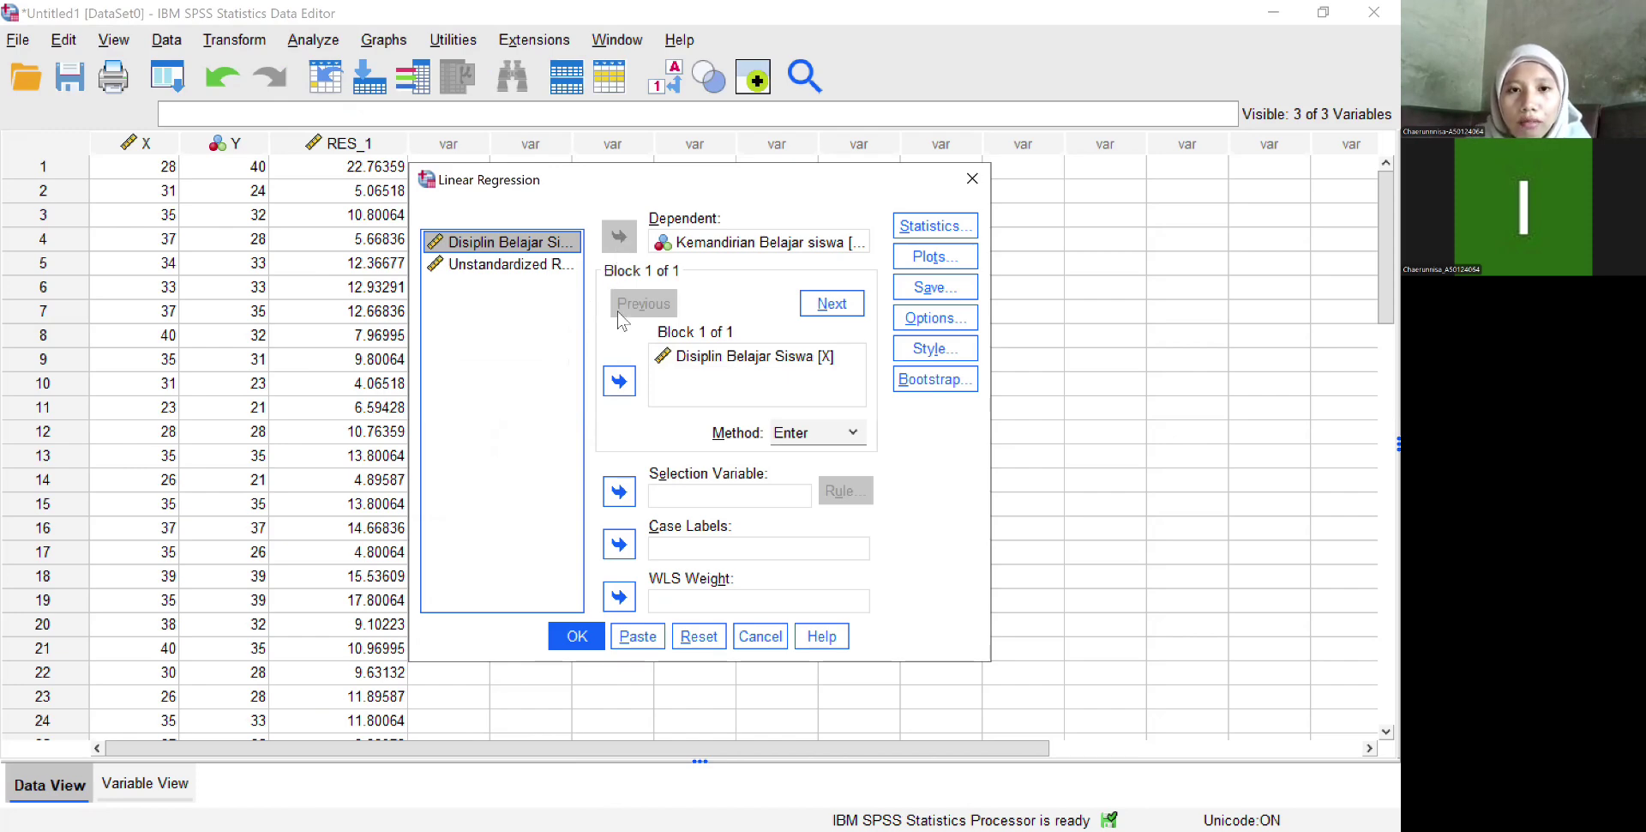
left_click(619, 382)
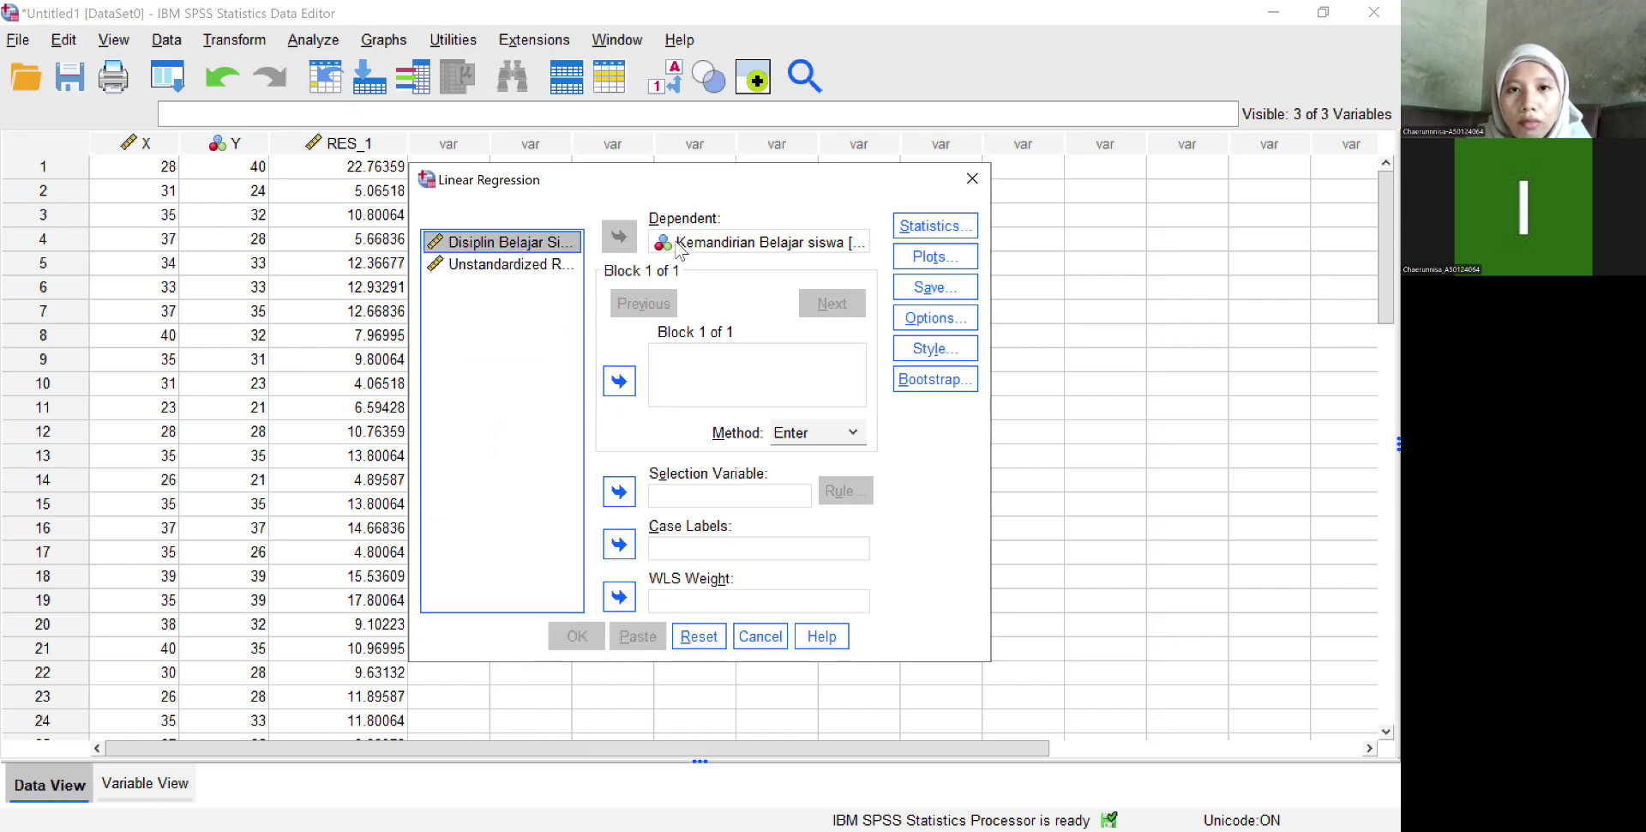
left_click(650, 243)
left_click(621, 238)
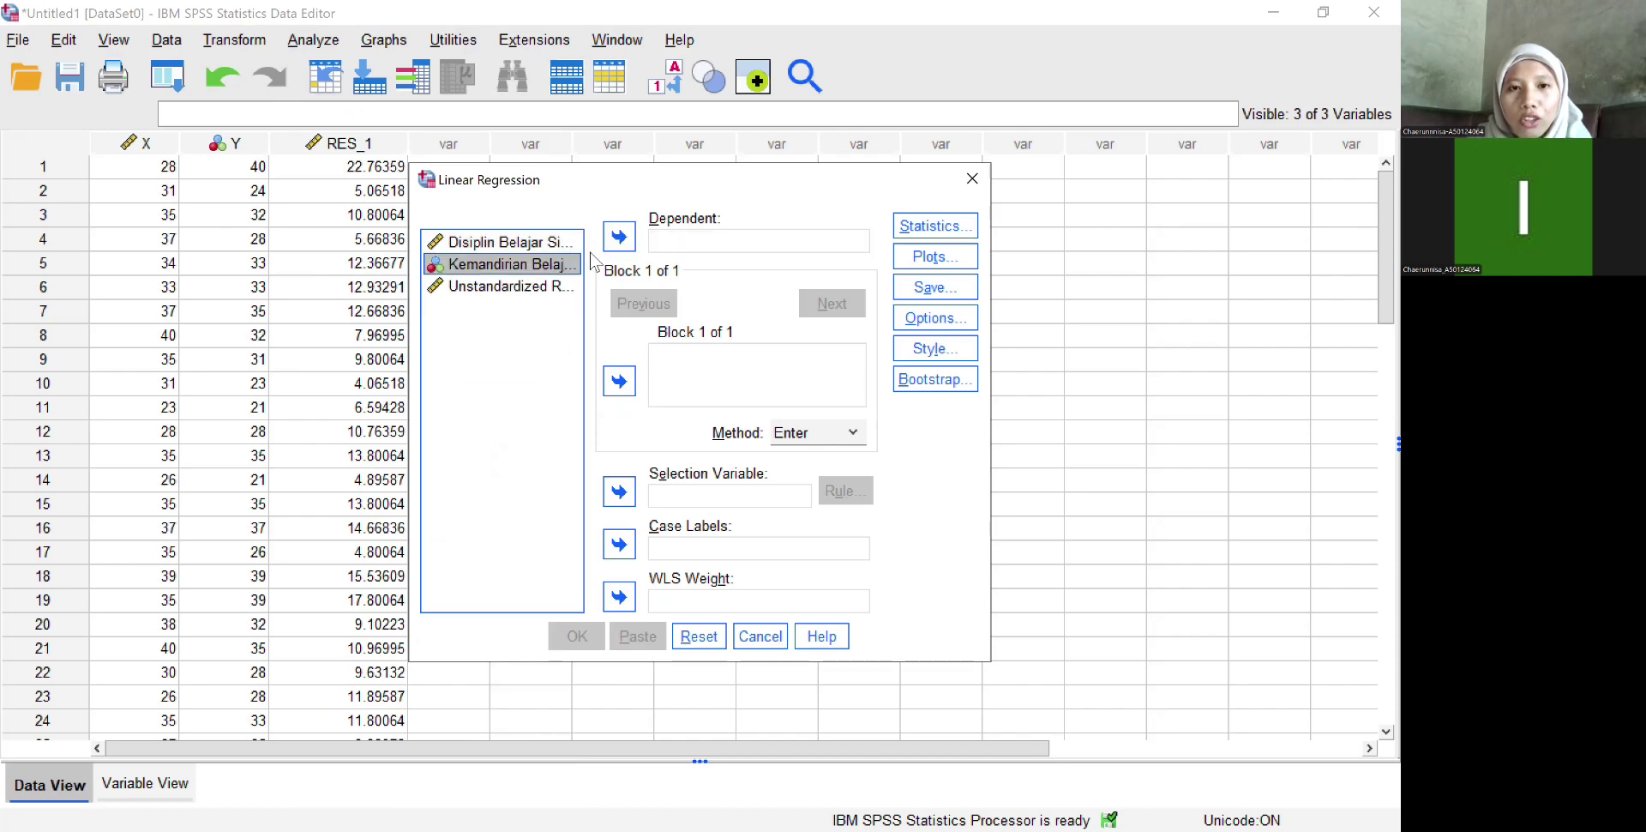
Step: Assign Kemandirian Belajar siswa as the independent variable and Disiplin Belajar Siswa as the dependent, and run the regression
left_click(619, 381)
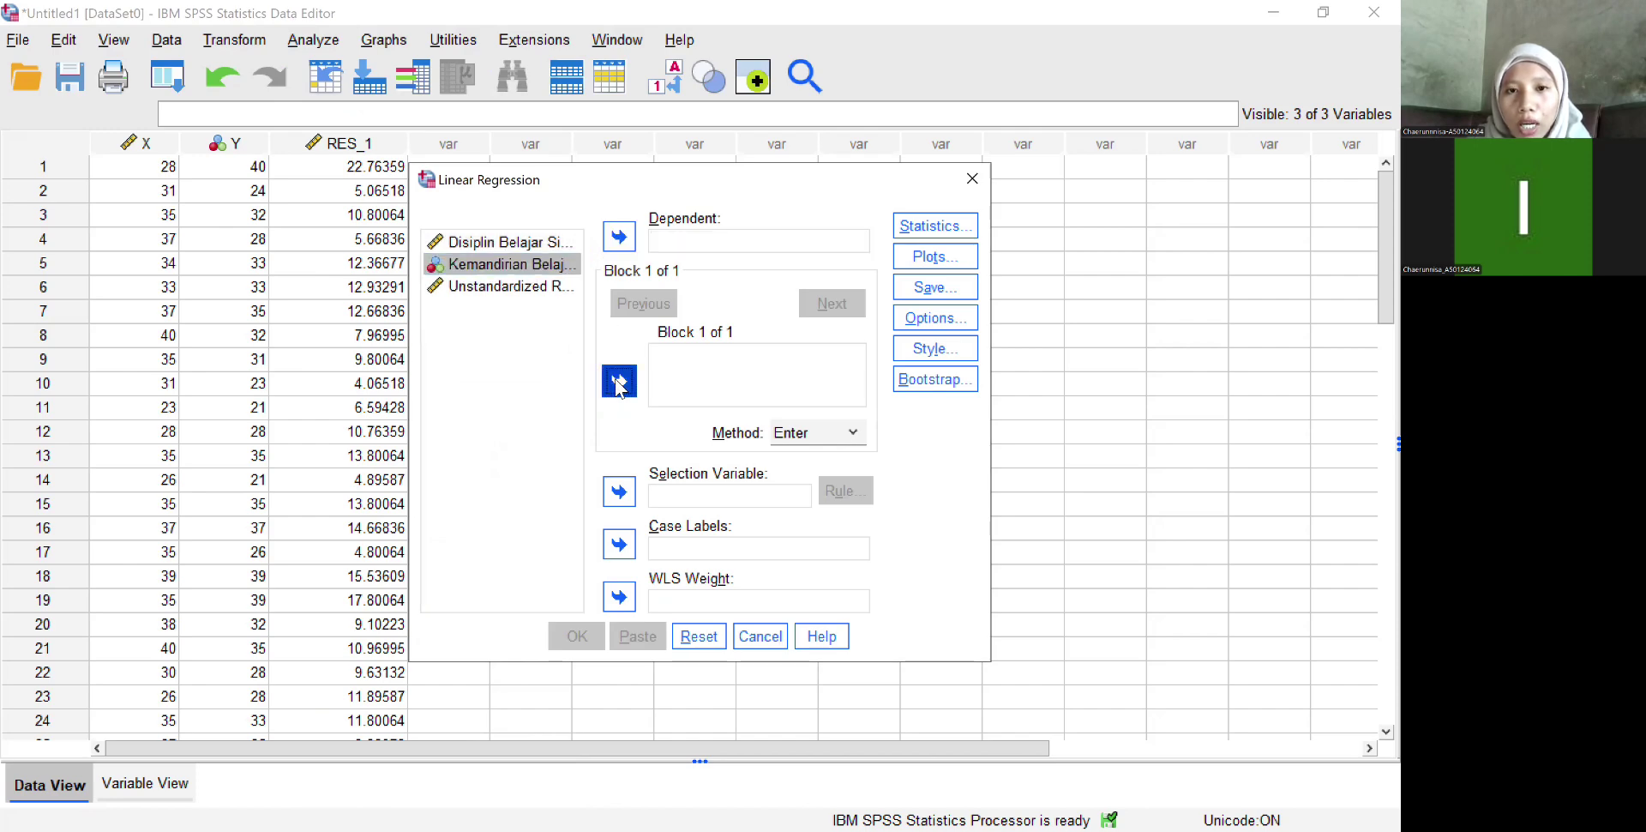
left_click(549, 243)
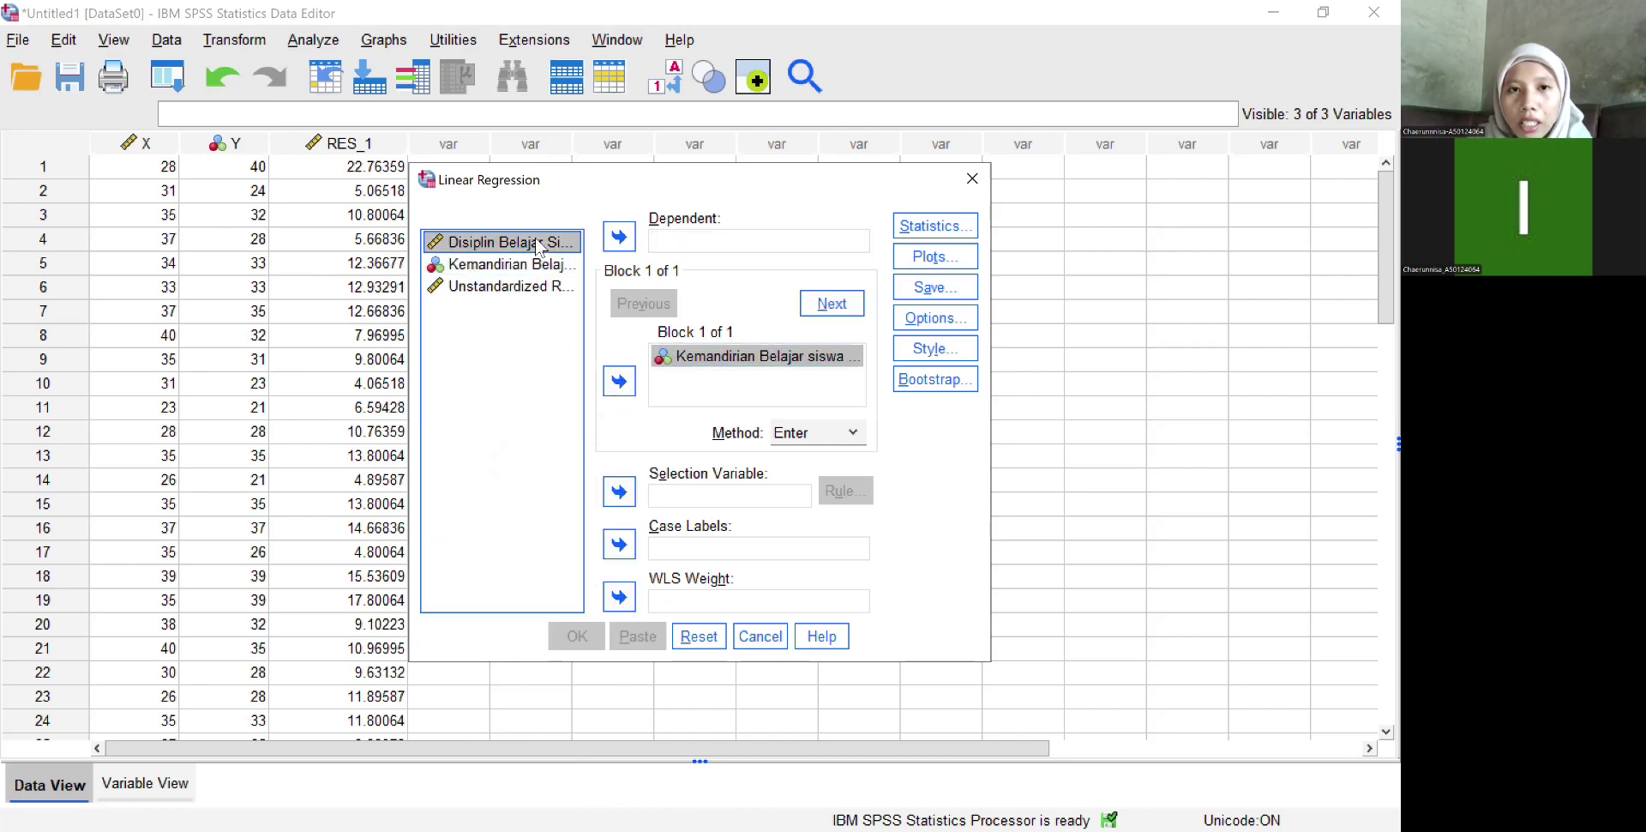
left_click(611, 242)
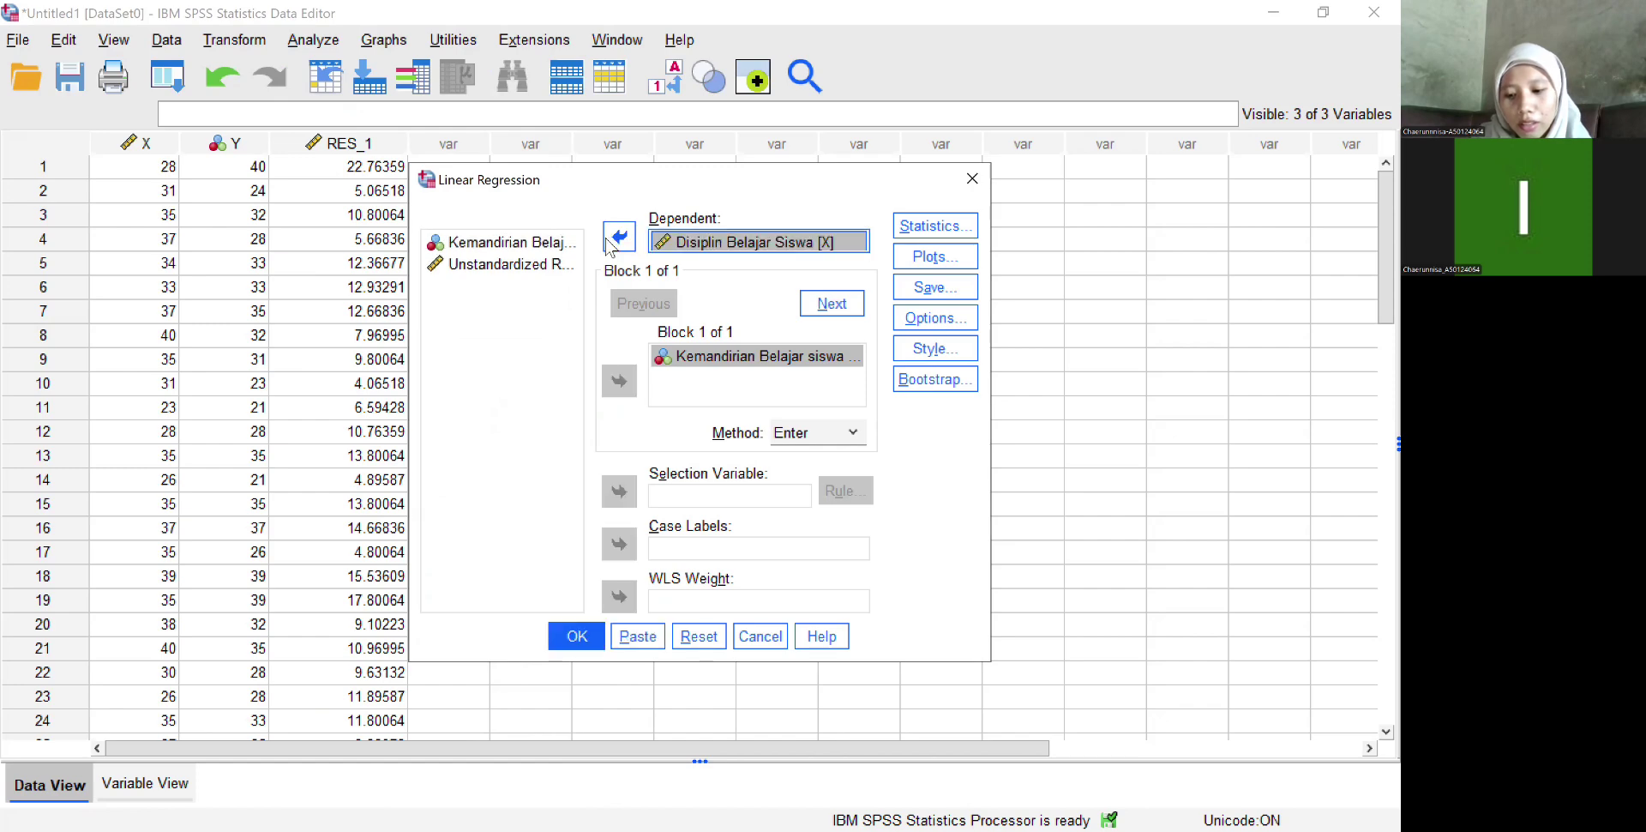
left_click(589, 632)
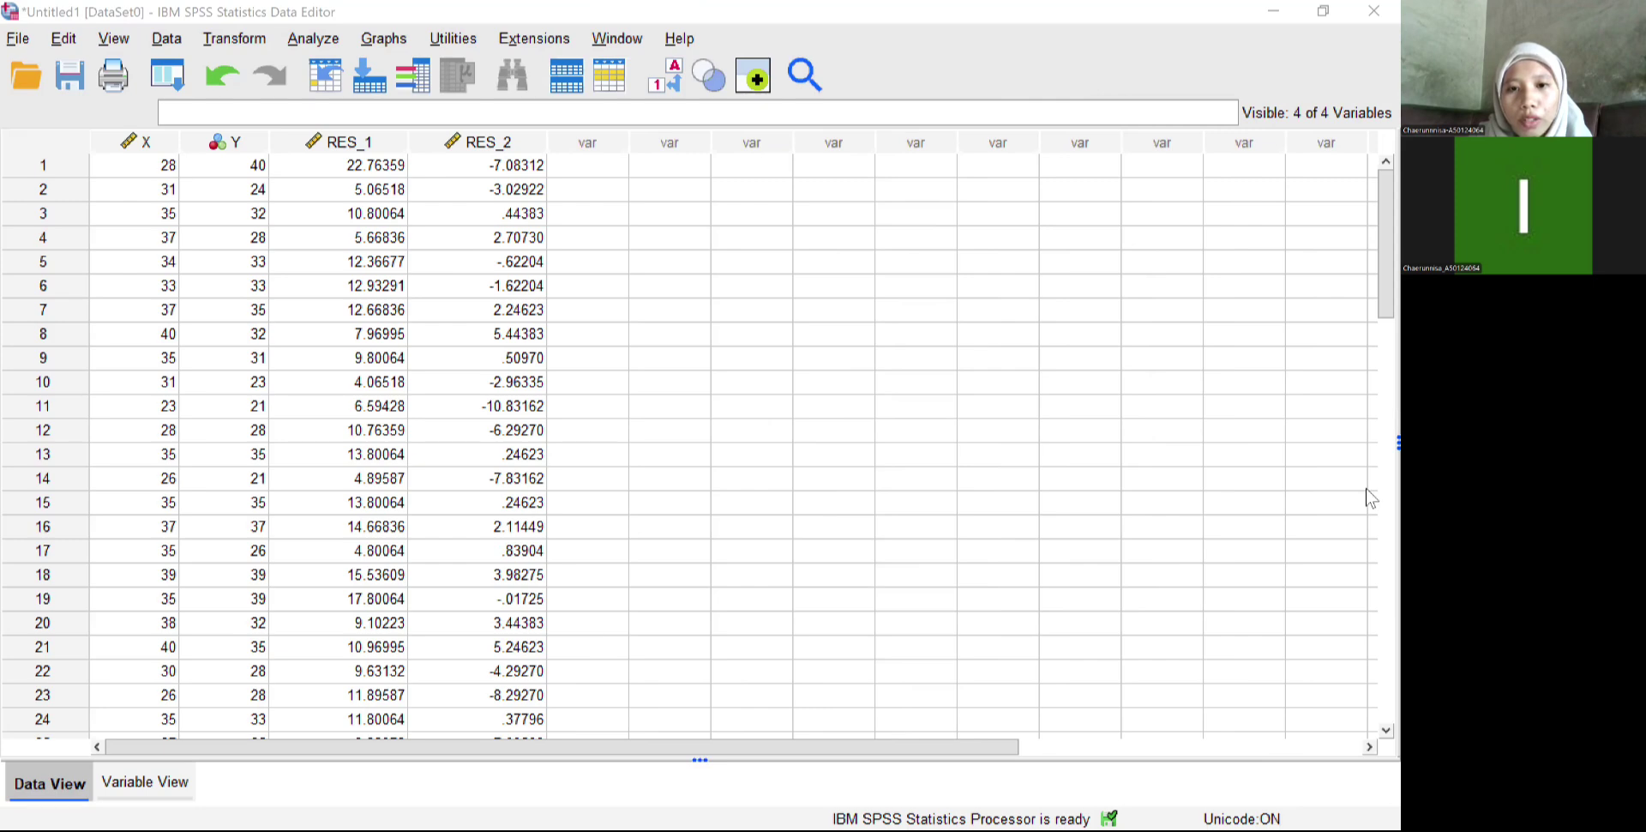
Step: Switch to the Word document and examine the regression Model Summary, ANOVA and Coefficients tables with their interpretation
key("alt+Tab")
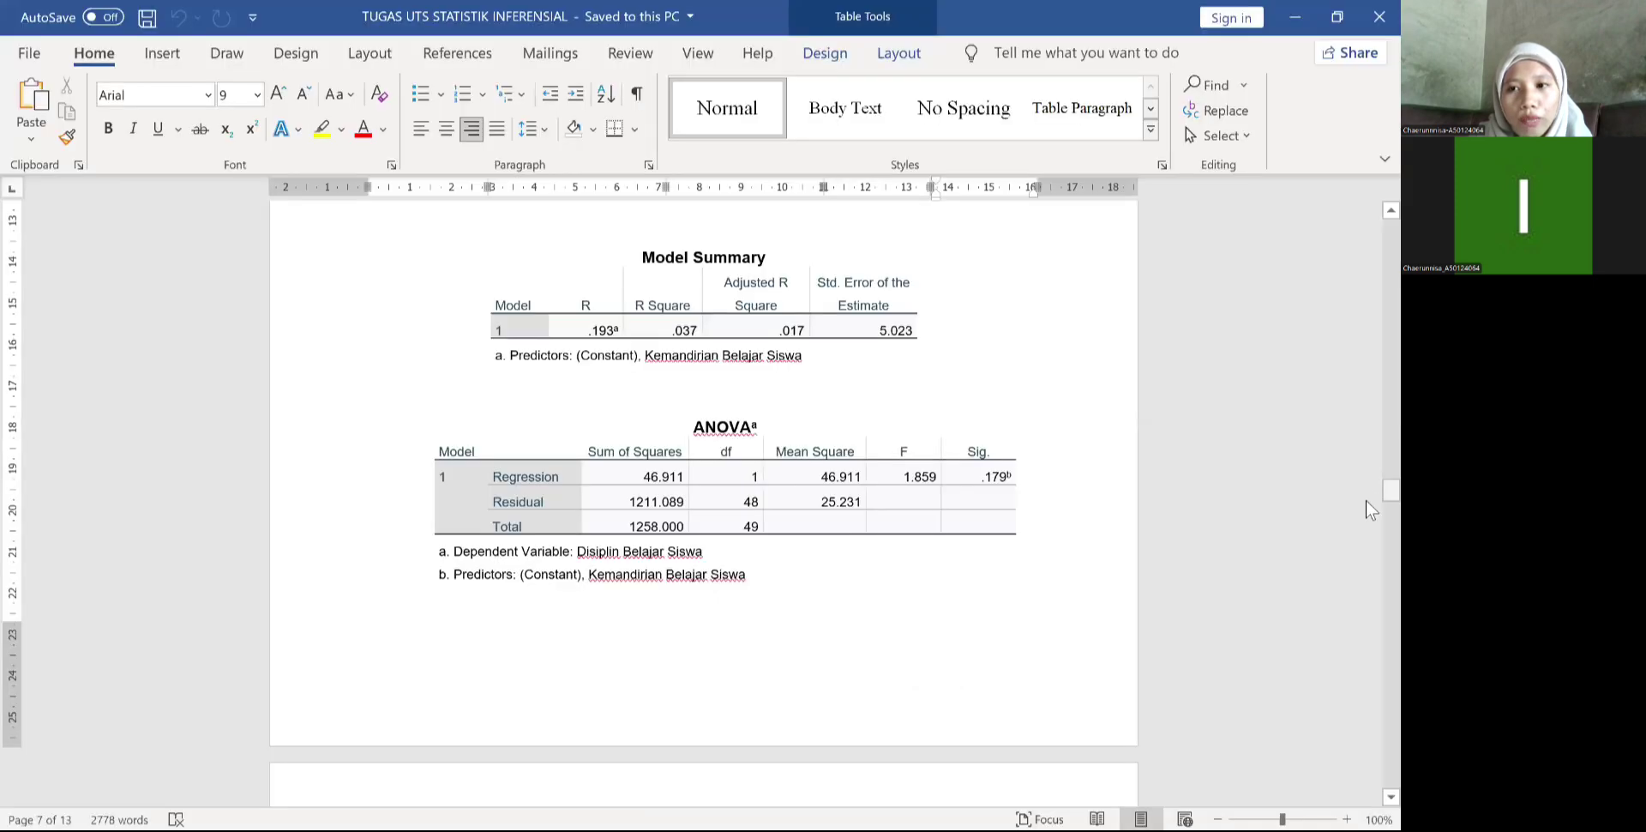
scroll(1366, 501, "down", 5)
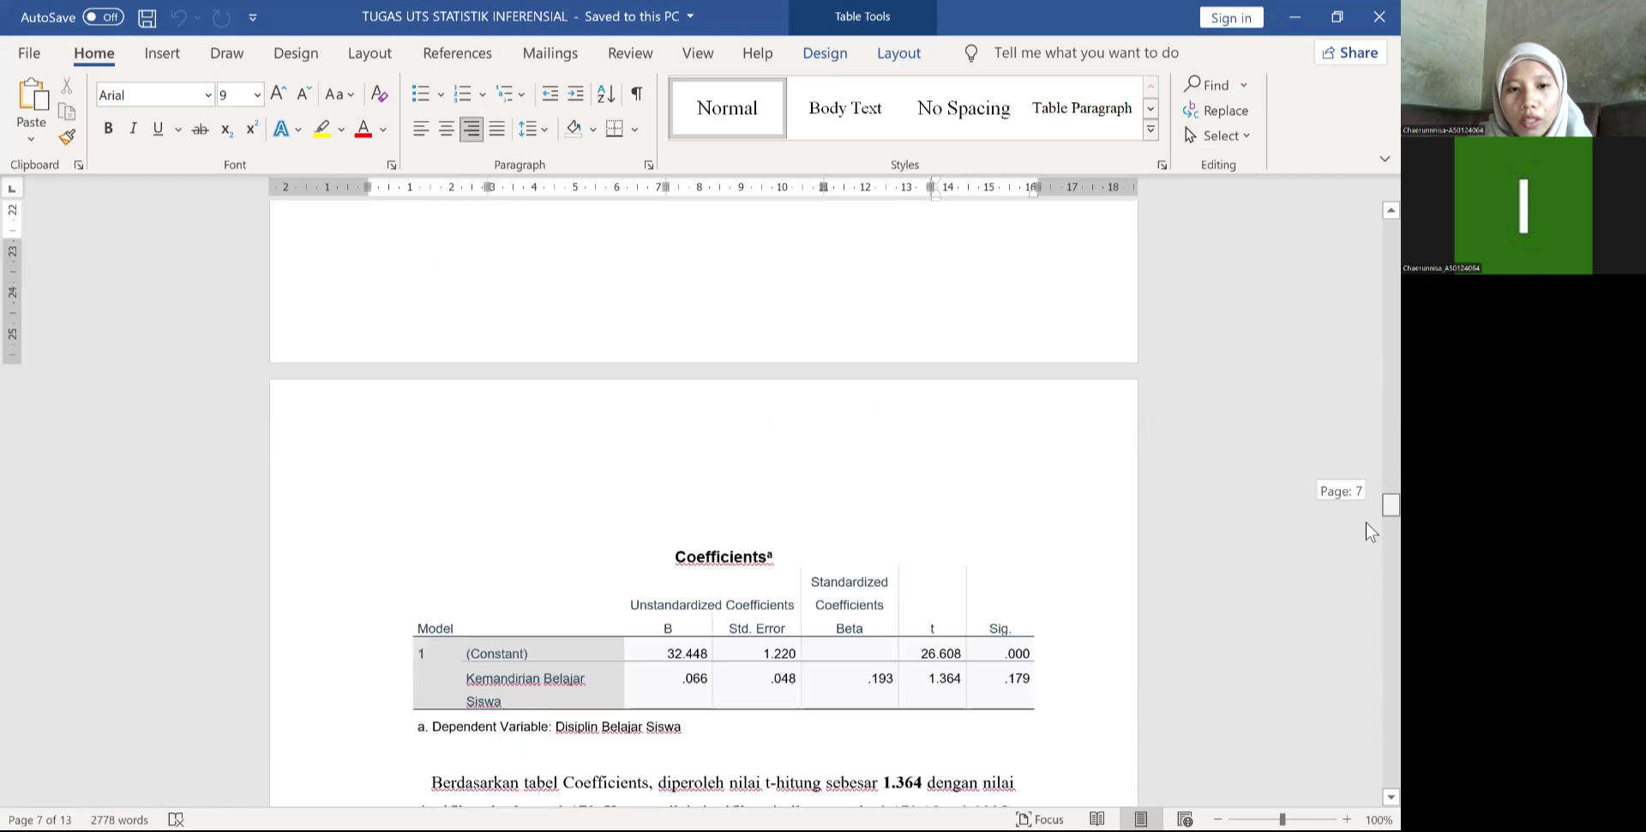
scroll(526, 401, "down", 5)
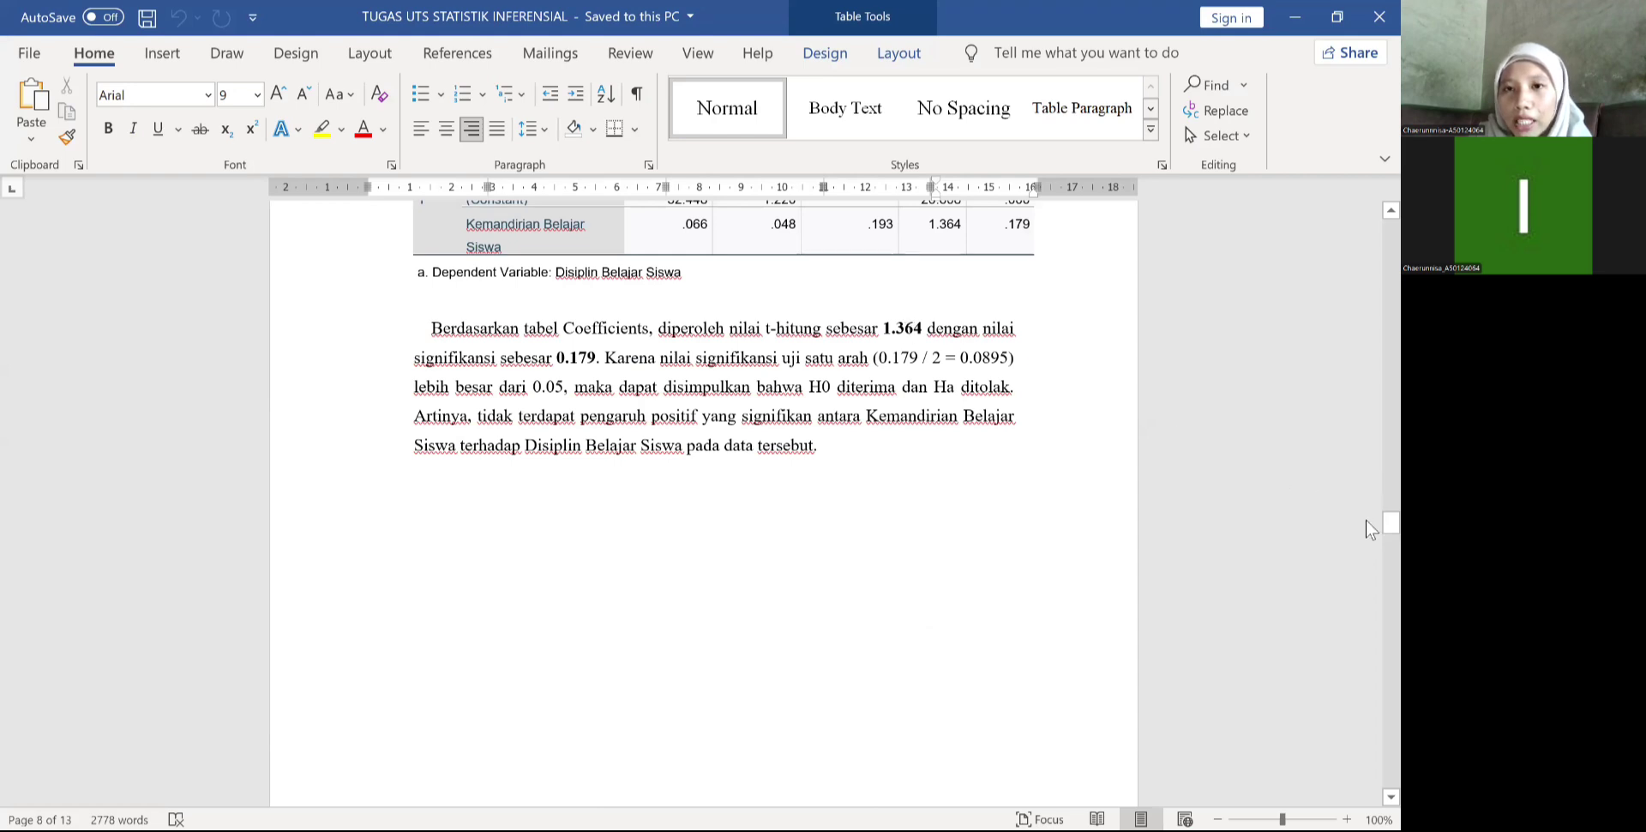
left_click_drag(1368, 526, 1369, 524)
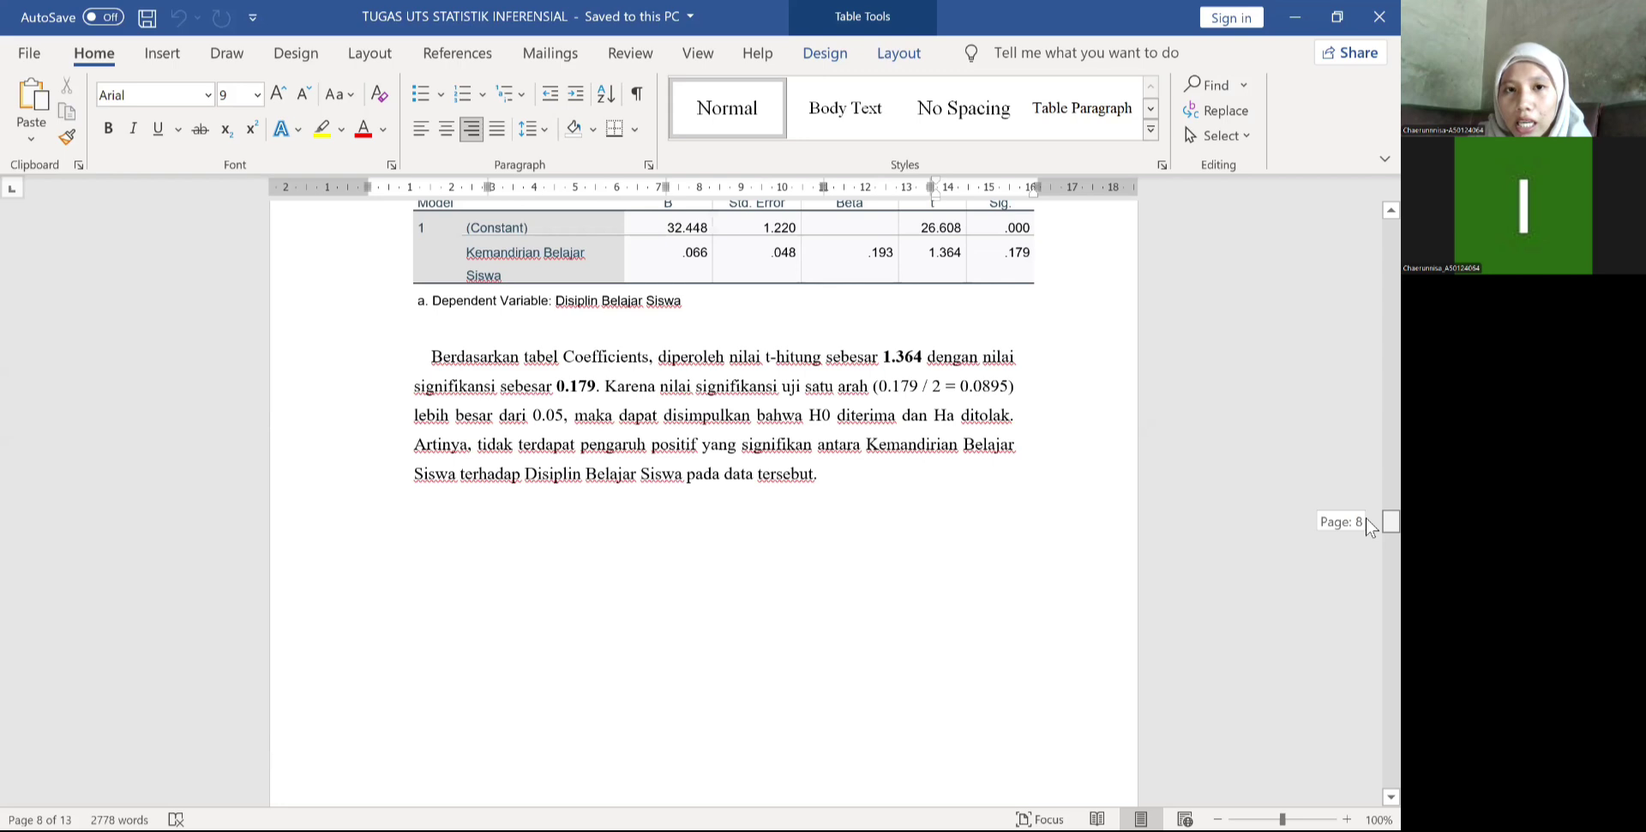
scroll(574, 339, "up", 1)
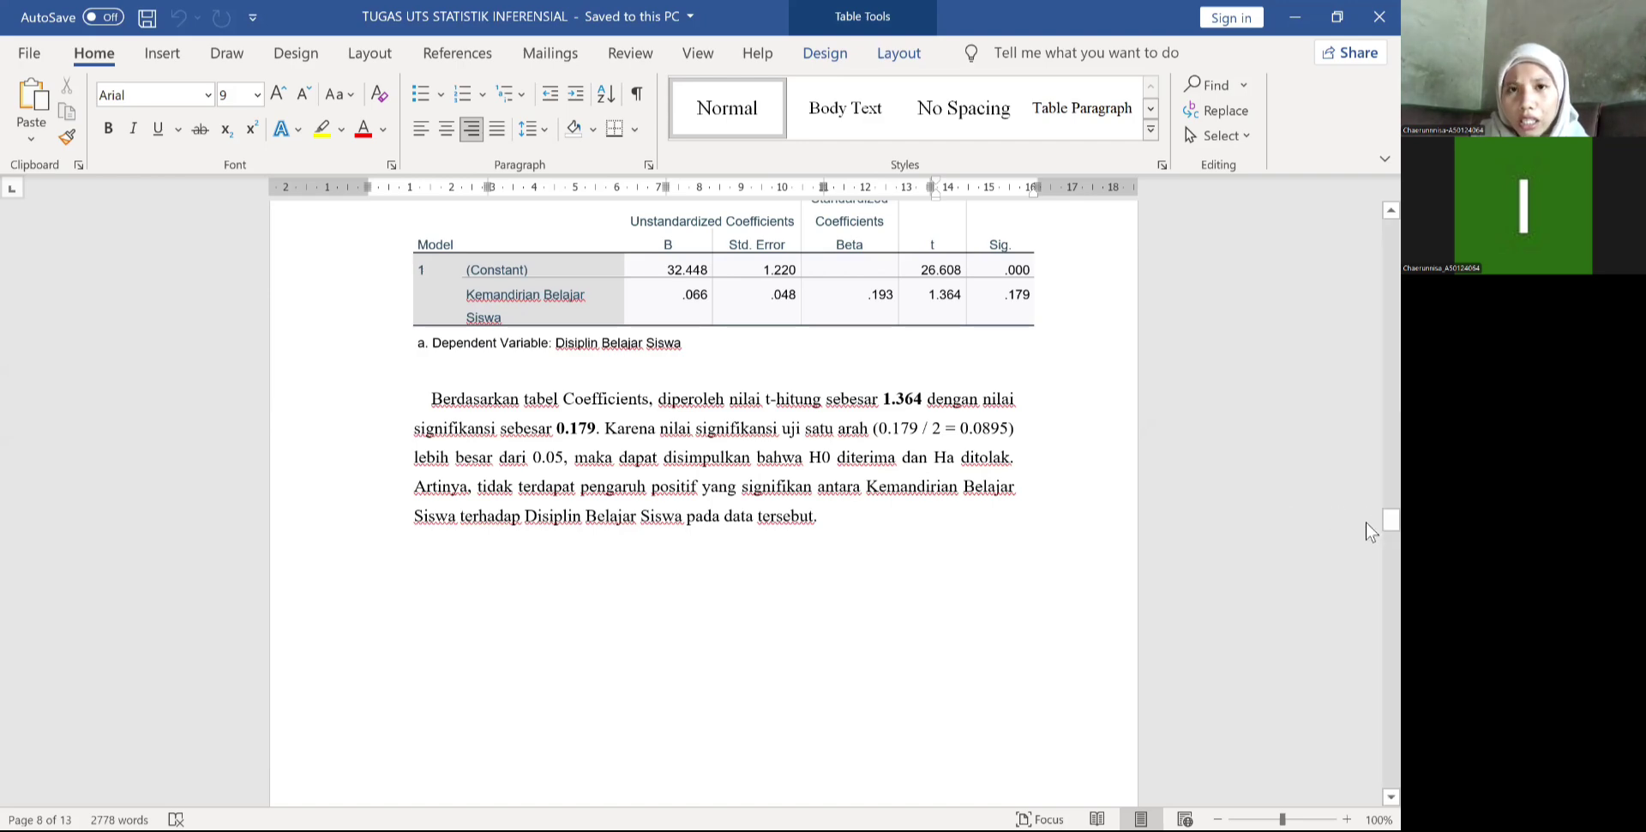
scroll(1369, 531, "up", 1)
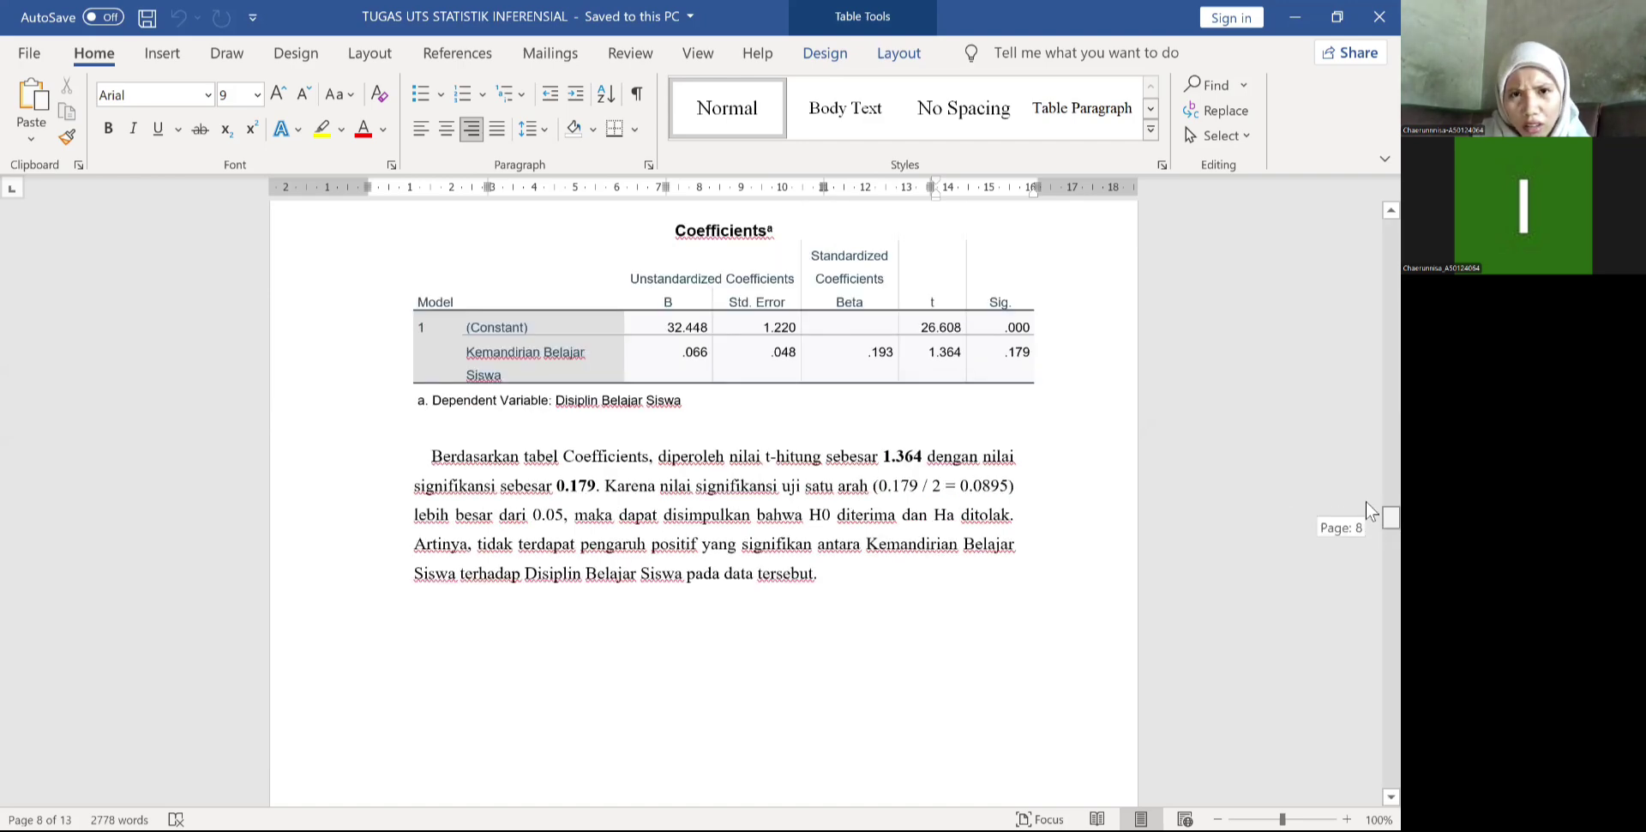
left_click_drag(1370, 508, 1369, 489)
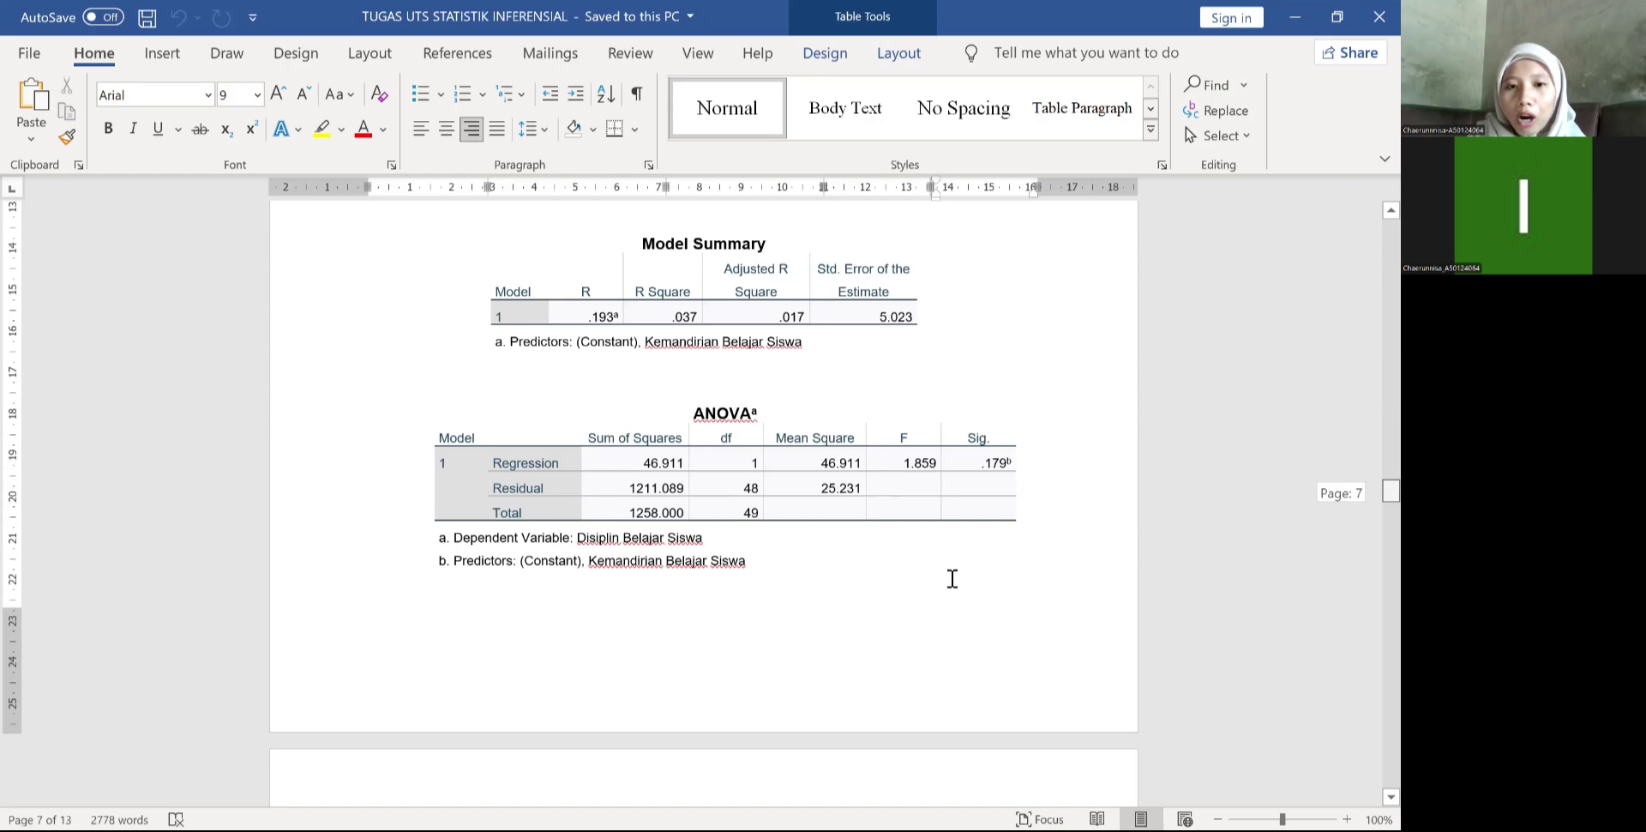
scroll(950, 579, "down", 5)
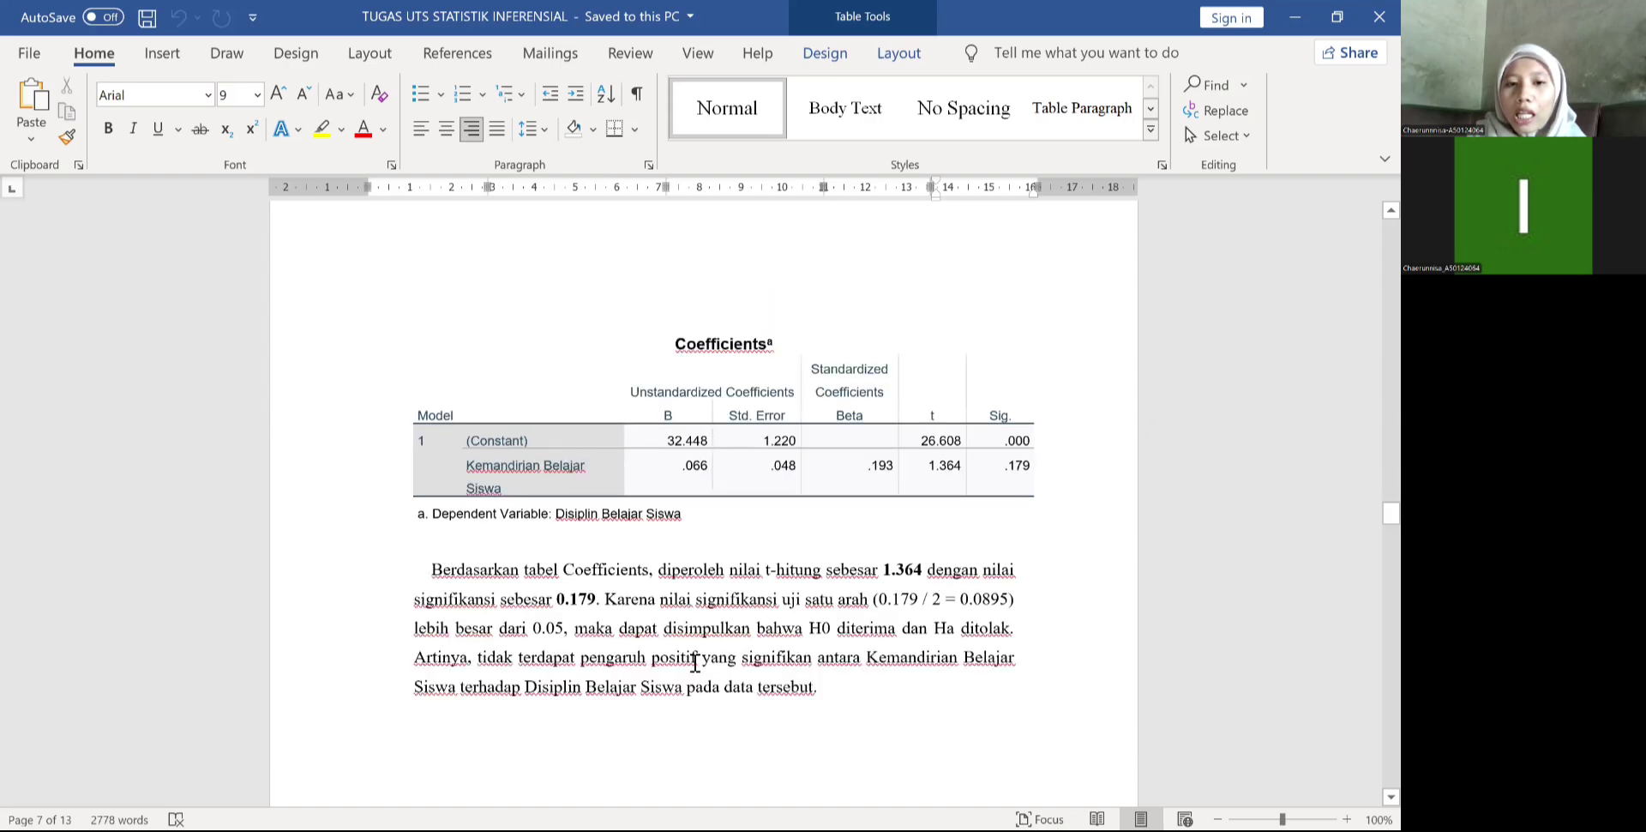